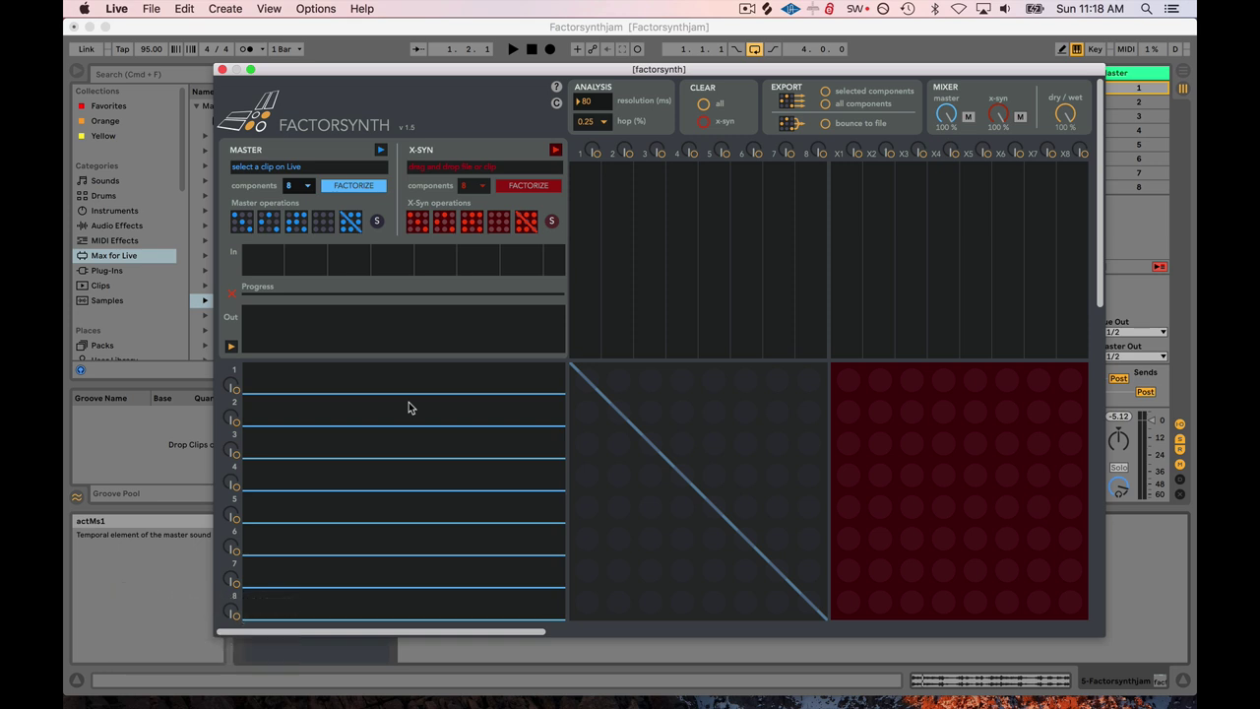
# Factorize the Factorsynthjam clip as the master sound with 8 components, and stop playback.
pyautogui.moveTo(493, 78); pyautogui.dragTo(545, 151)
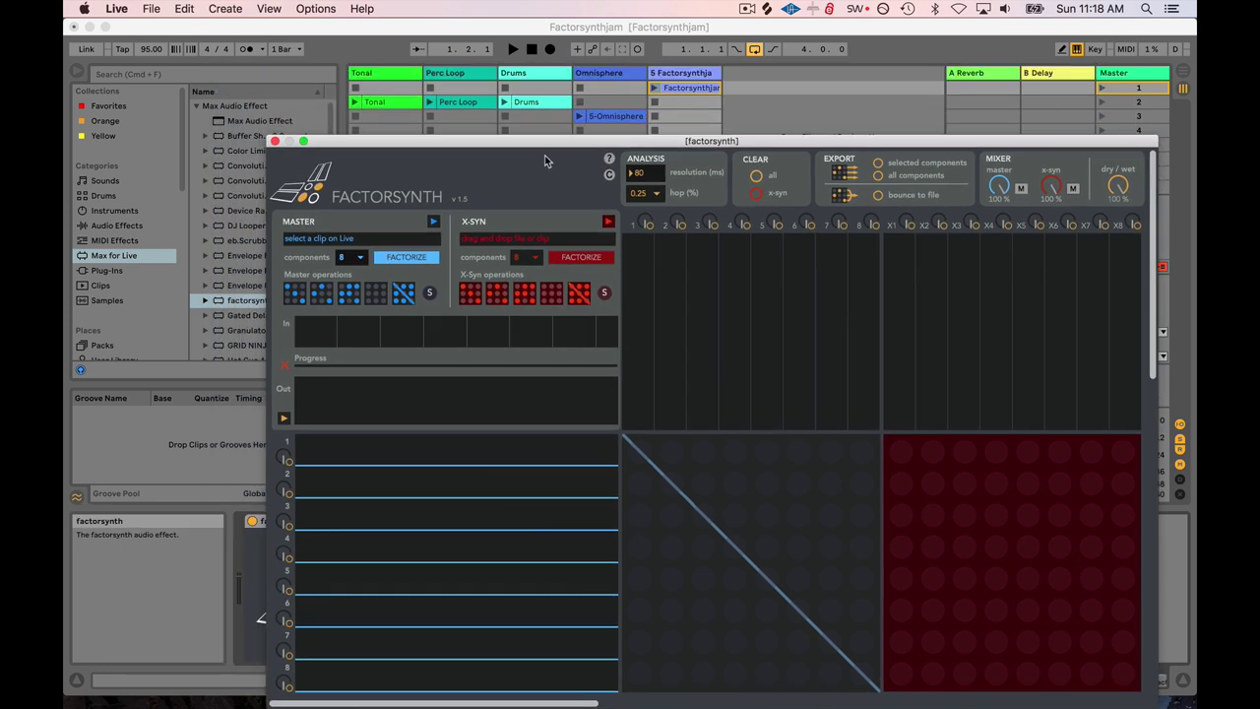
pyautogui.click(685, 92)
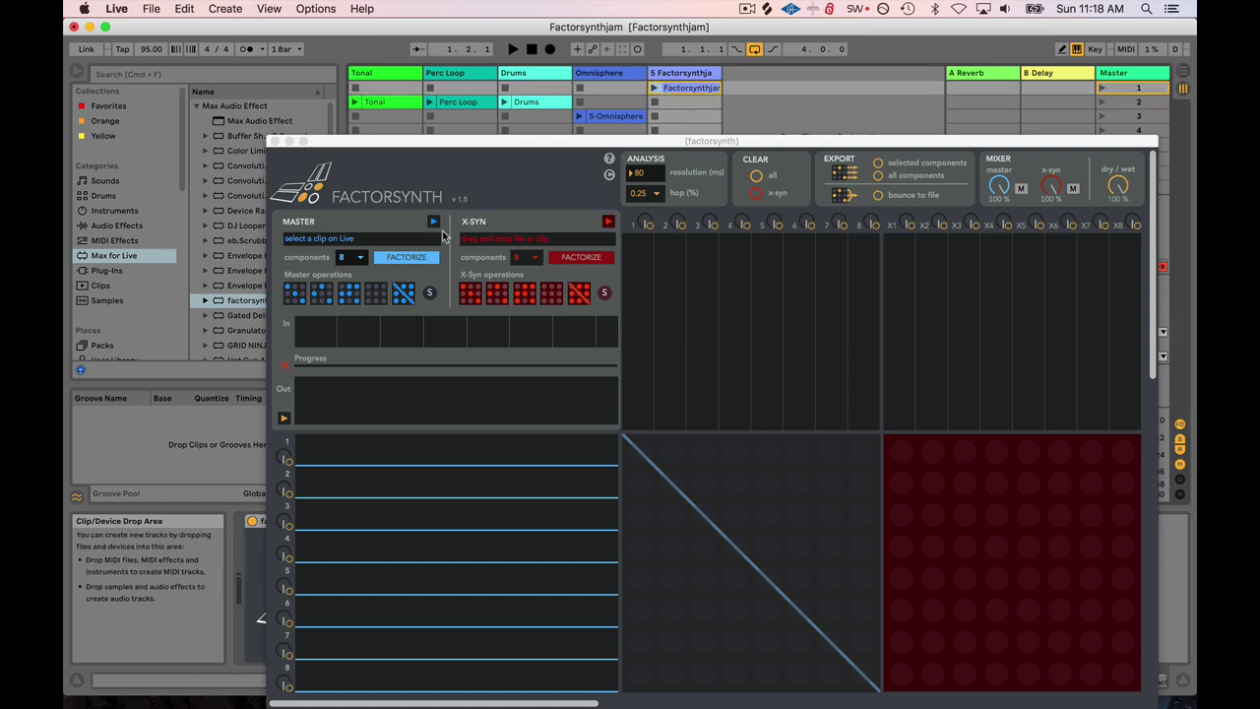
pyautogui.moveTo(589, 141); pyautogui.dragTo(628, 142)
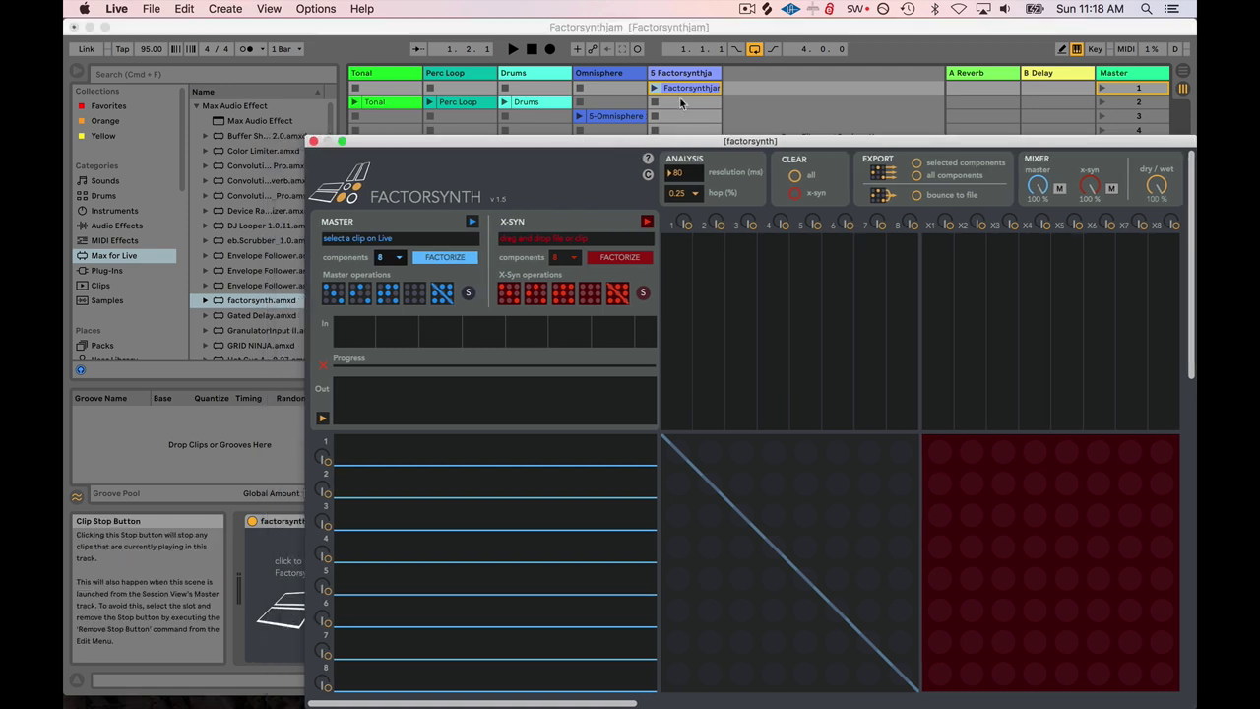
pyautogui.click(438, 260)
pyautogui.click(438, 261)
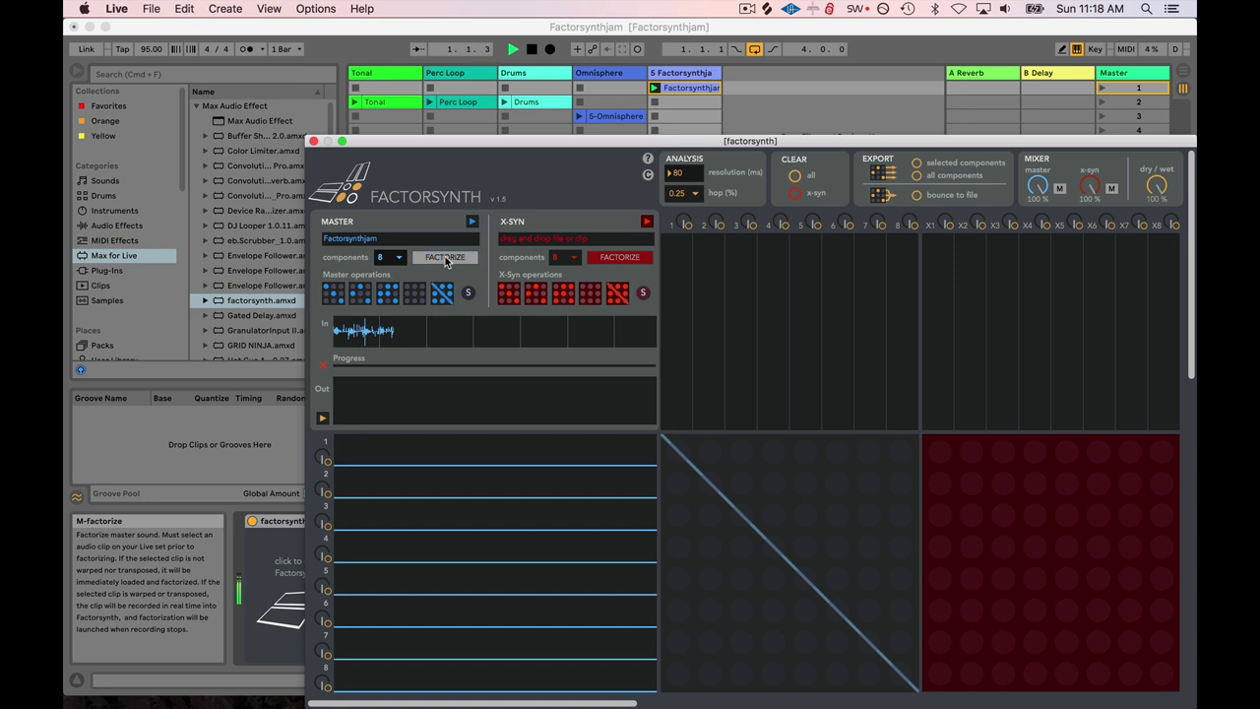
pyautogui.click(534, 51)
pyautogui.click(534, 52)
# Activate all diagonal master components to reconstruct the original sound from the factorized elements.
pyautogui.moveTo(457, 144); pyautogui.dragTo(457, 107)
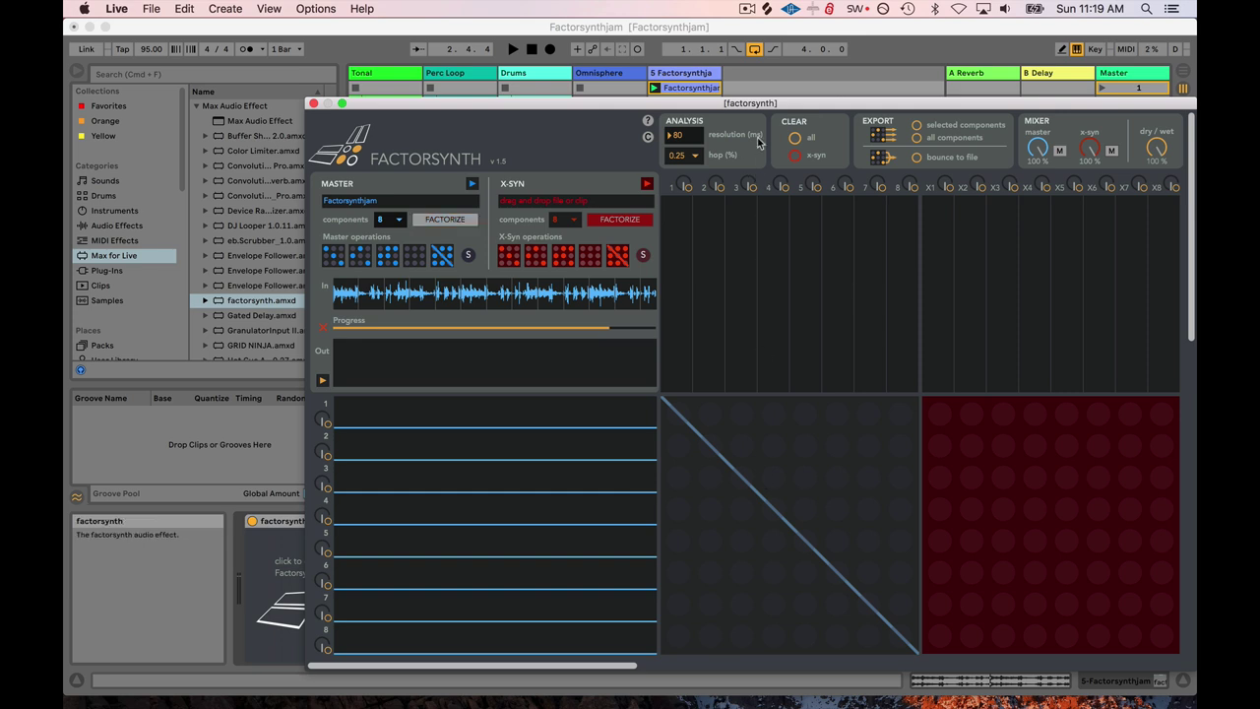
pyautogui.moveTo(758, 103); pyautogui.dragTo(724, 71)
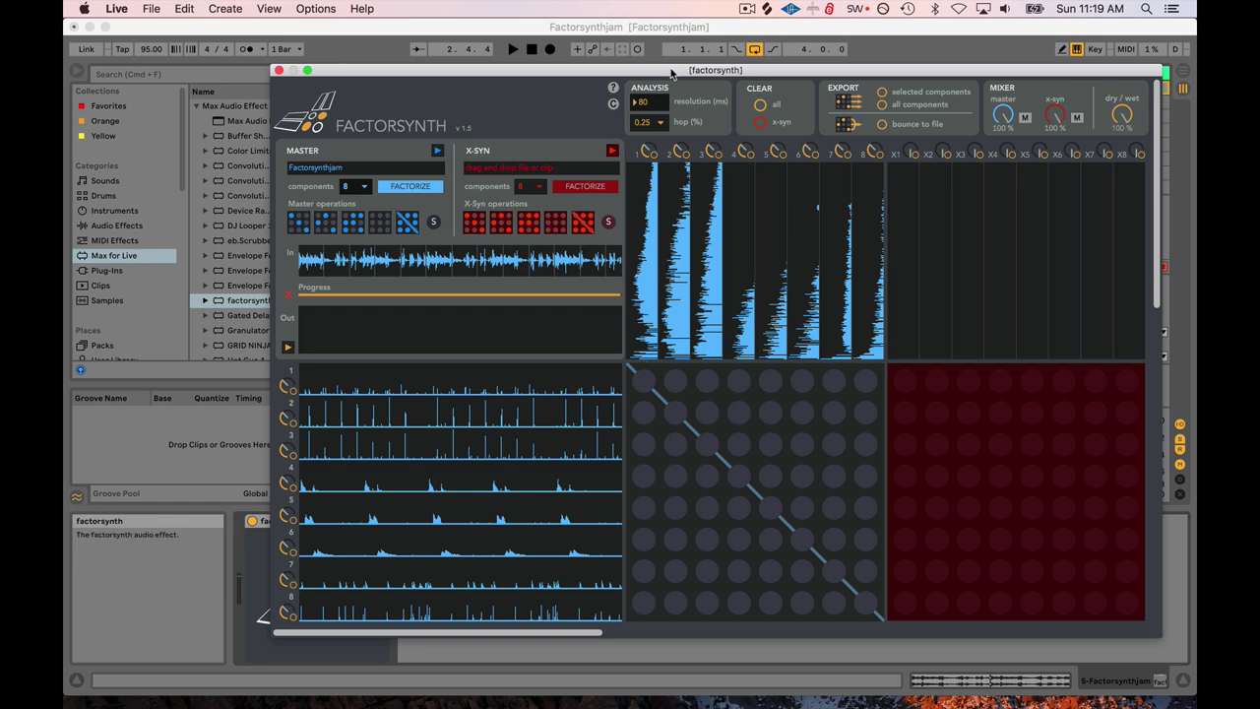
pyautogui.moveTo(670, 74); pyautogui.dragTo(685, 84)
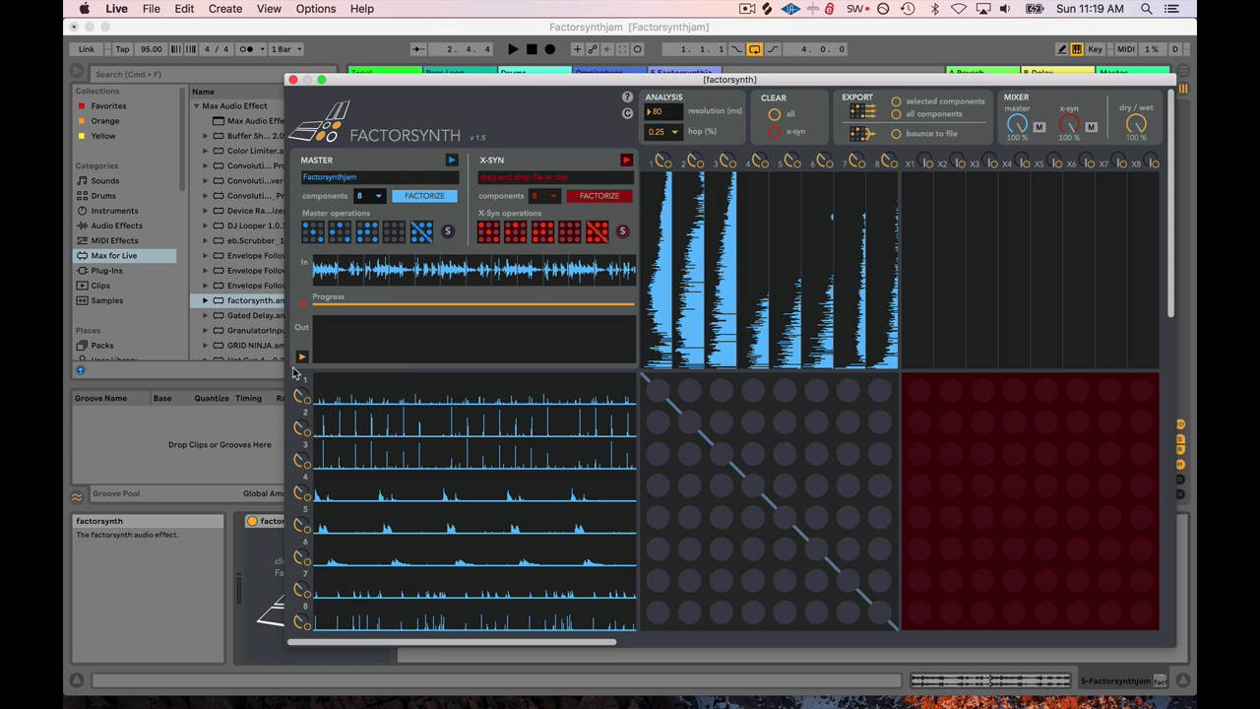
pyautogui.click(313, 236)
pyautogui.moveTo(684, 83); pyautogui.dragTo(642, 78)
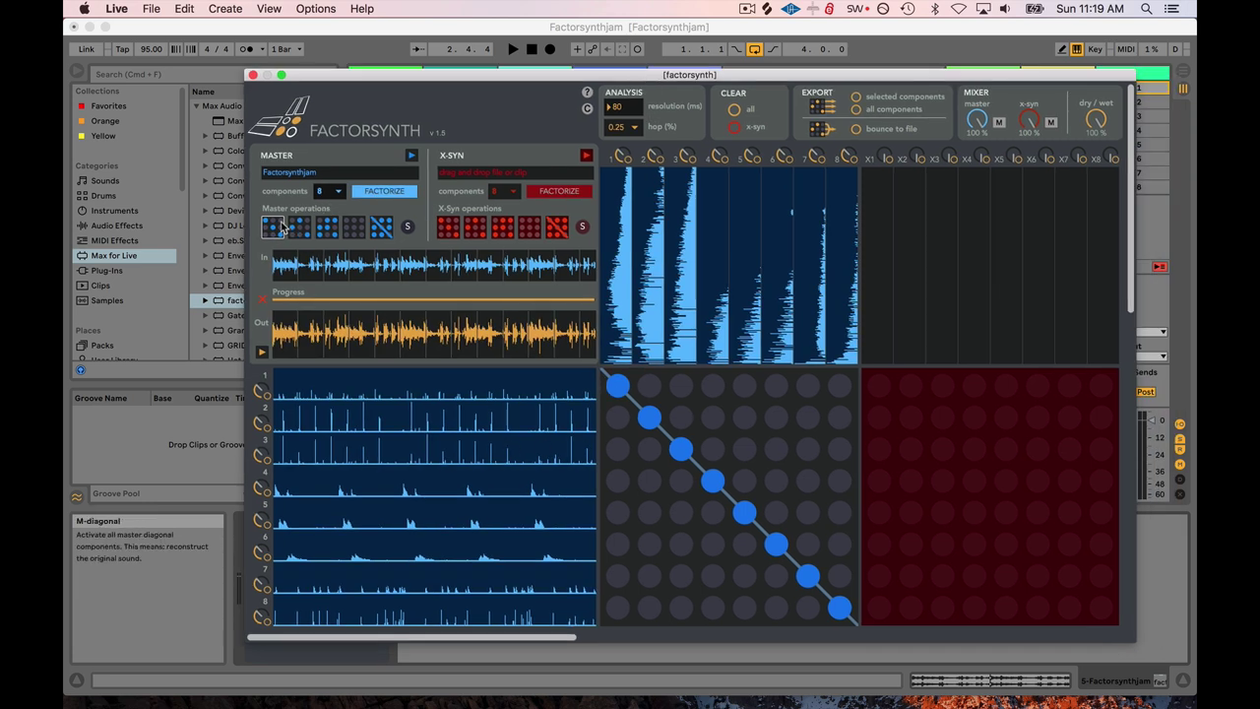
# Play the reconstructed clip, stop it, and audition the original master sound for comparison.
pyautogui.moveTo(683, 82); pyautogui.dragTo(695, 169)
pyautogui.click(511, 49)
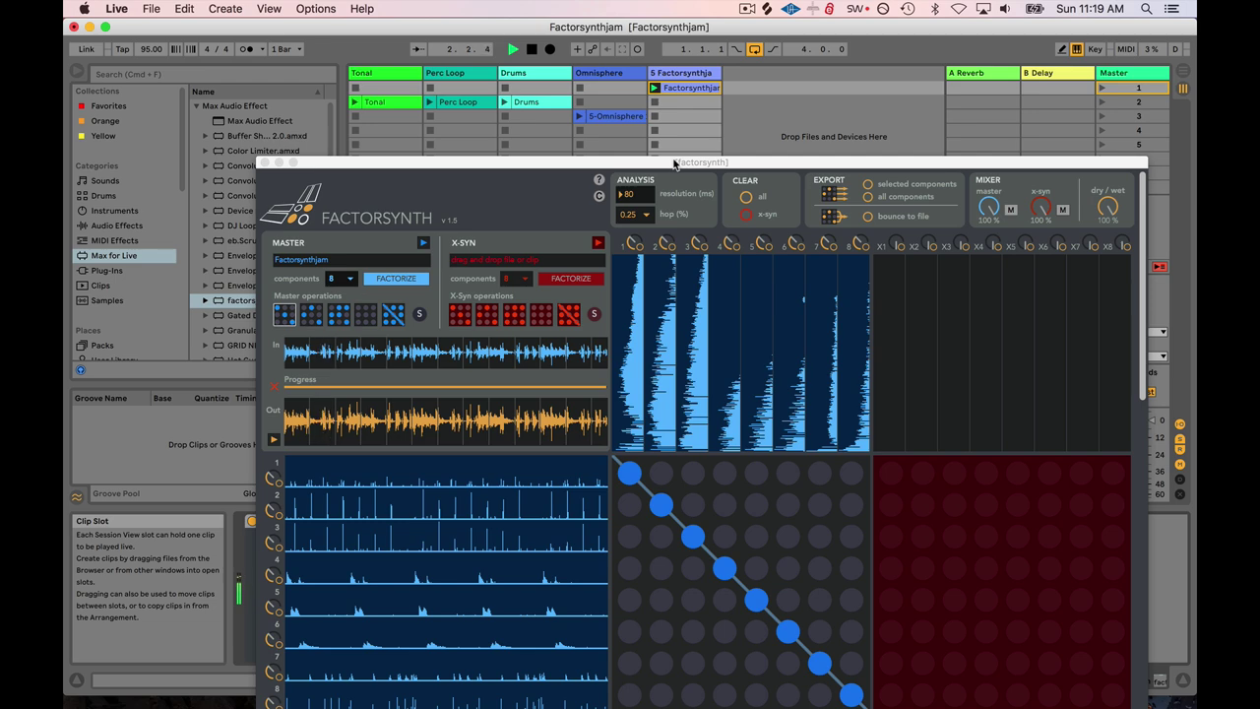
pyautogui.moveTo(675, 165); pyautogui.dragTo(648, 105)
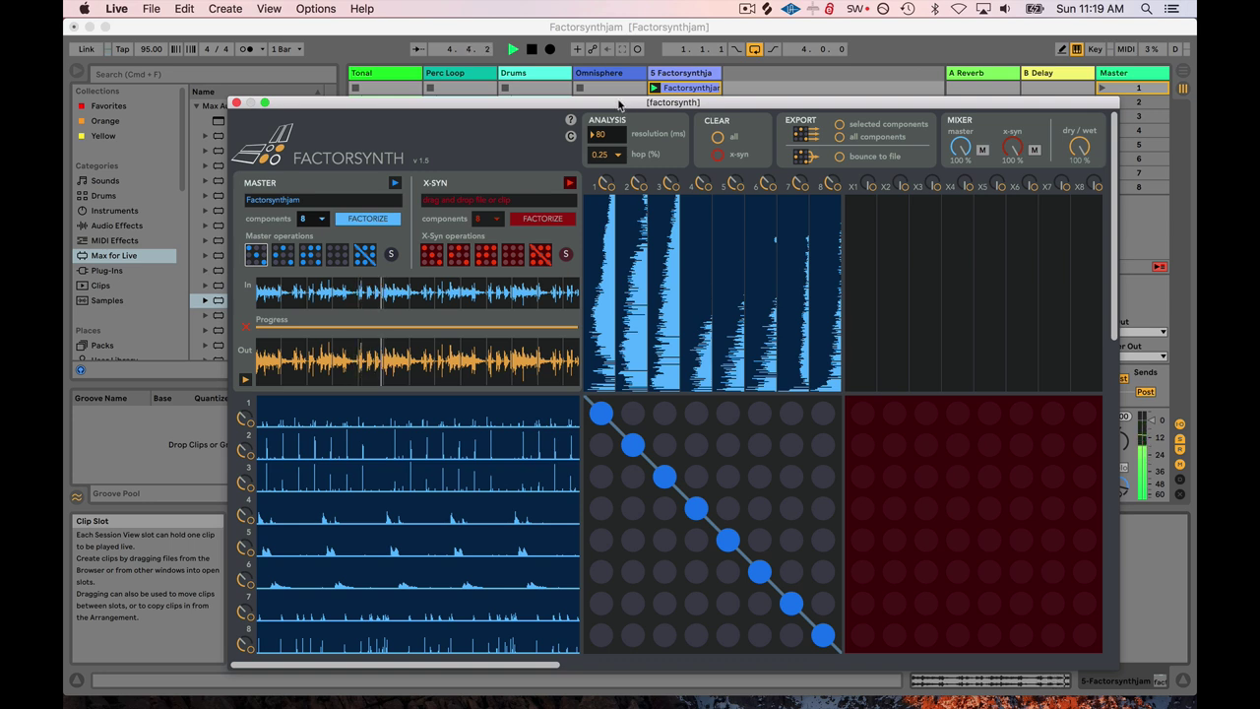
pyautogui.press('space')
pyautogui.click(394, 183)
pyautogui.click(393, 186)
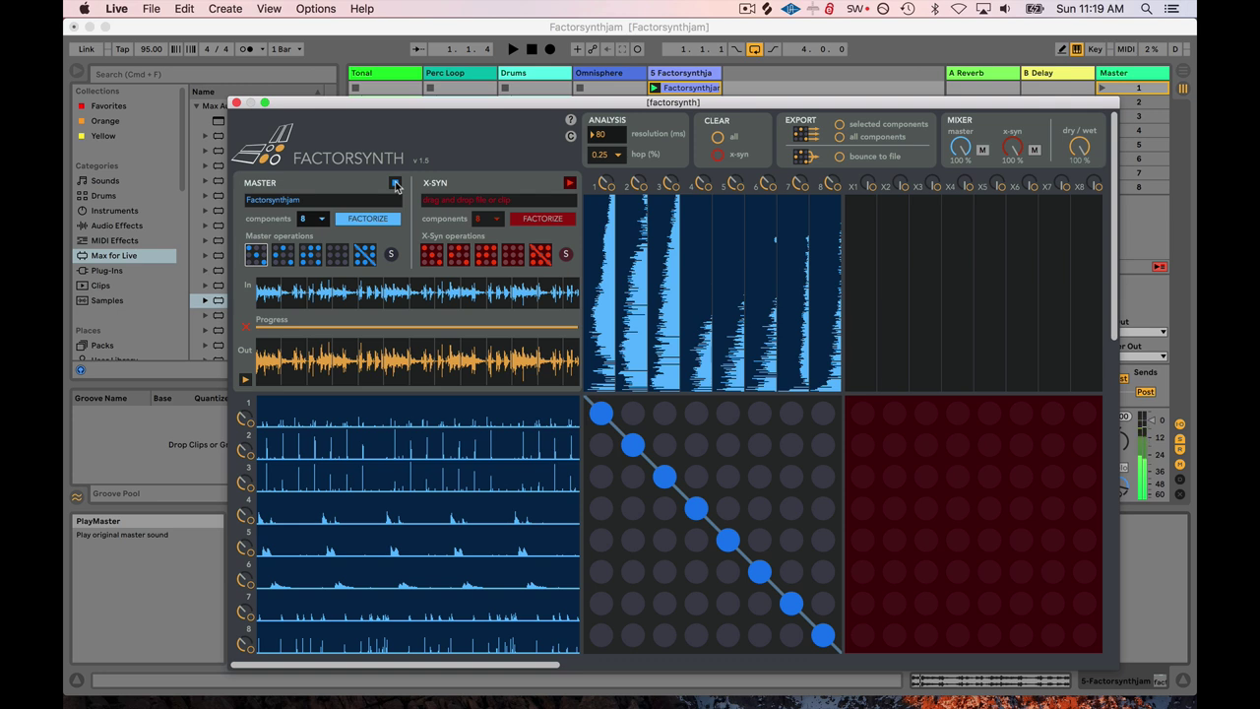
# Deactivate diagonal components 1 through 7 so only component 8 remains, and play the result.
pyautogui.moveTo(428, 106); pyautogui.dragTo(400, 65)
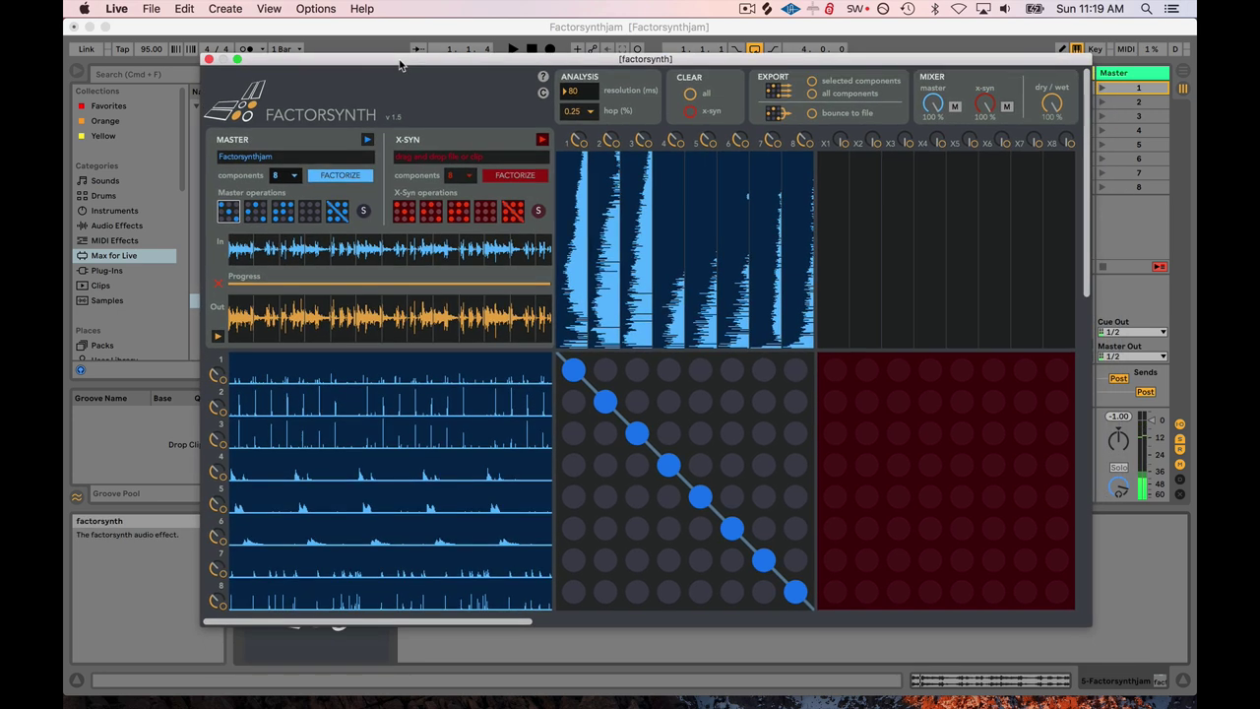
pyautogui.click(765, 561)
pyautogui.click(731, 529)
pyautogui.click(700, 497)
pyautogui.click(668, 464)
pyautogui.click(637, 433)
pyautogui.click(605, 402)
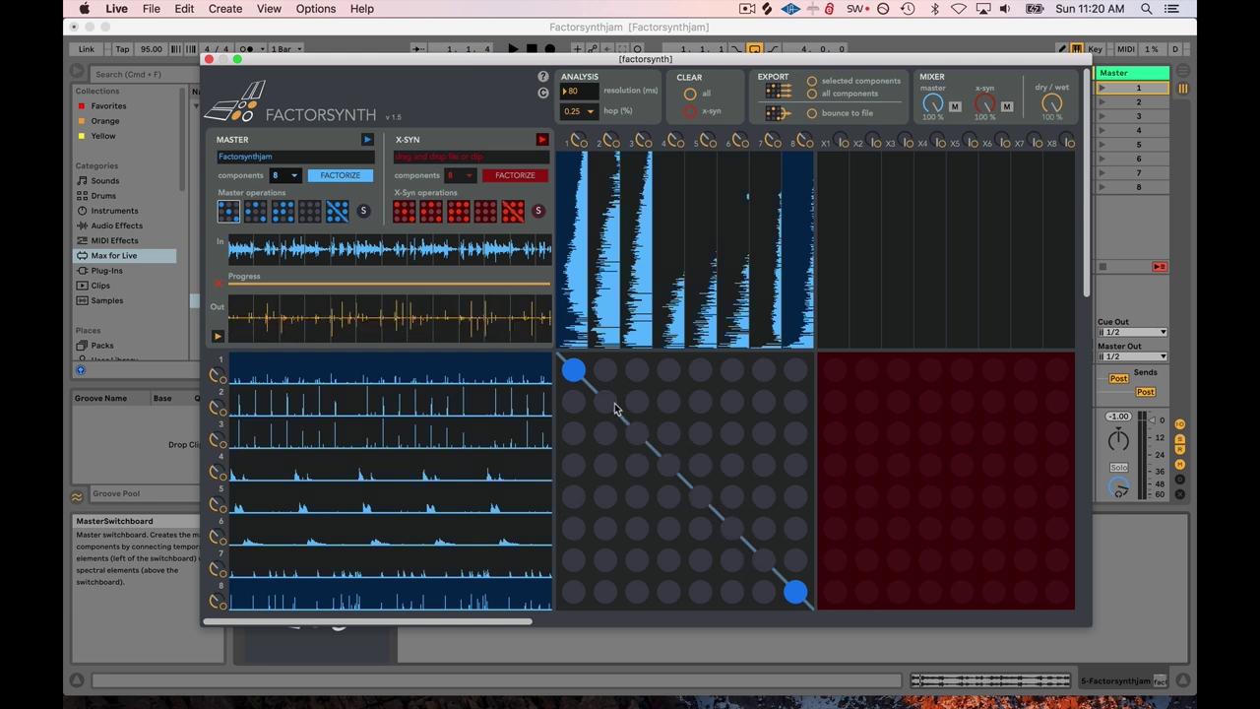
pyautogui.click(573, 370)
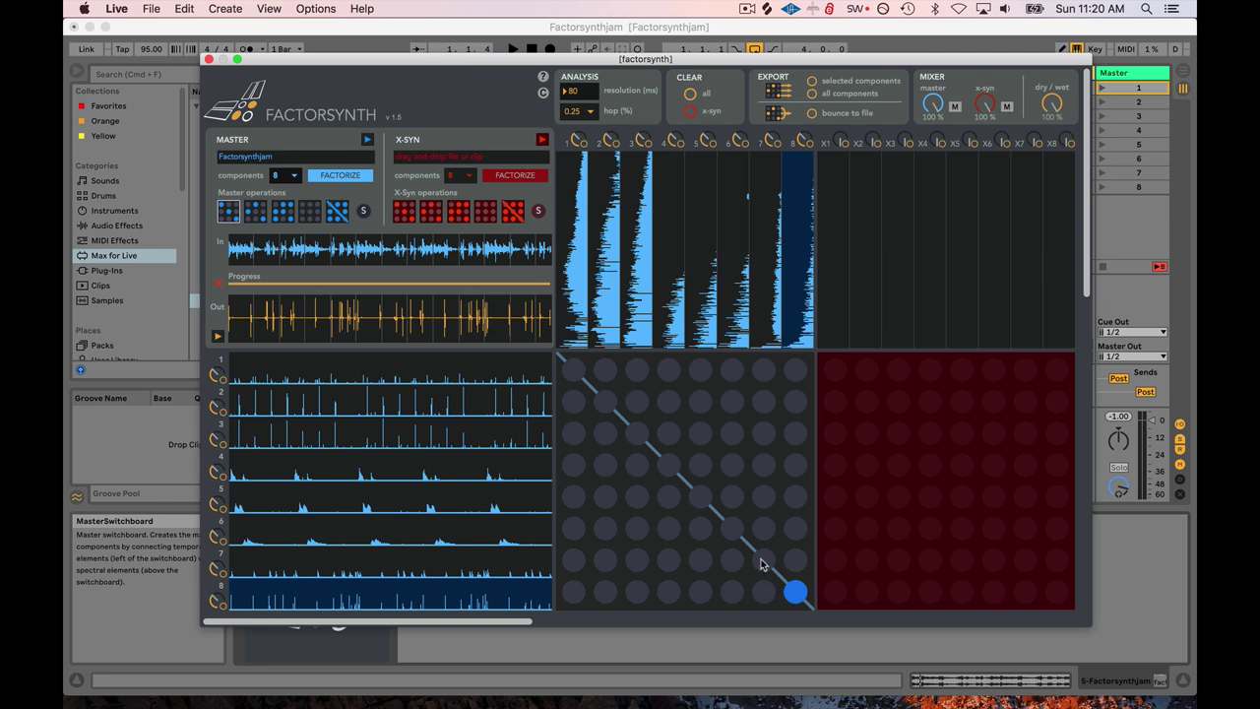
pyautogui.press('space')
# Activate diagonal components 1, 2 and 3, deactivate component 8, and play the result.
pyautogui.click(575, 371)
pyautogui.click(603, 400)
pyautogui.click(636, 432)
pyautogui.click(795, 590)
pyautogui.press('space')
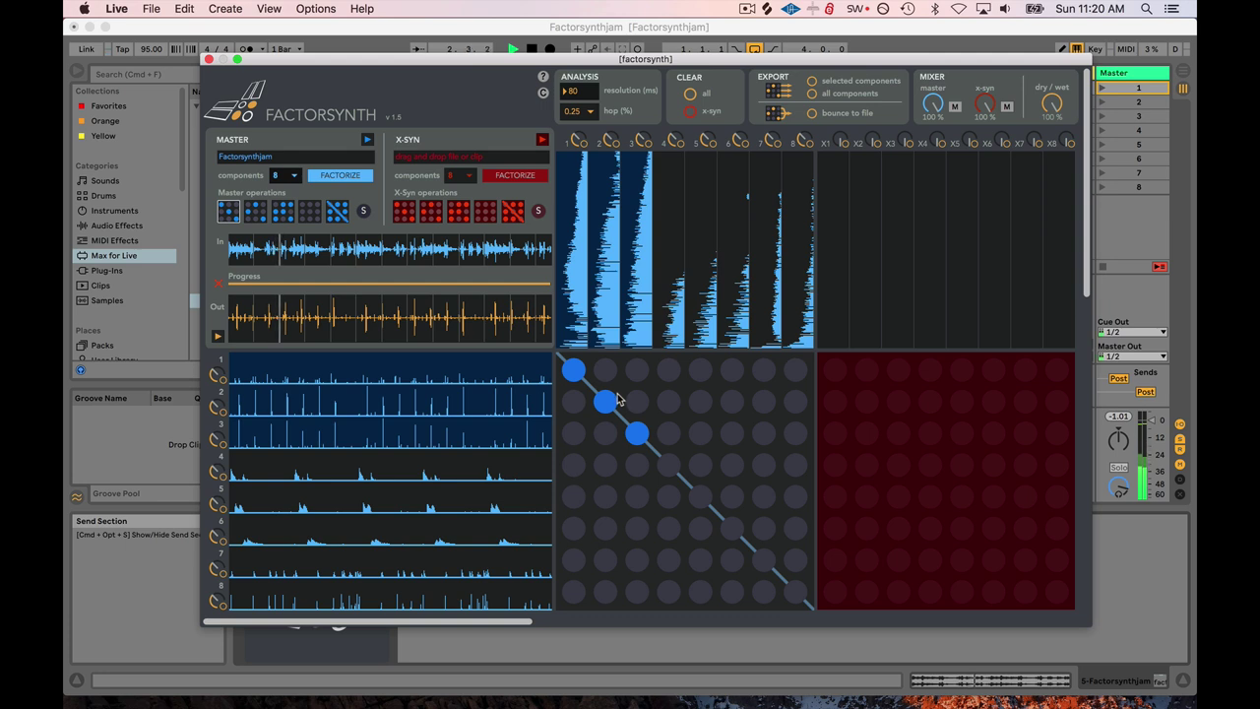
# Switch diagonal component 1 off to hear the loop without it, and restore it for comparison.
pyautogui.click(573, 369)
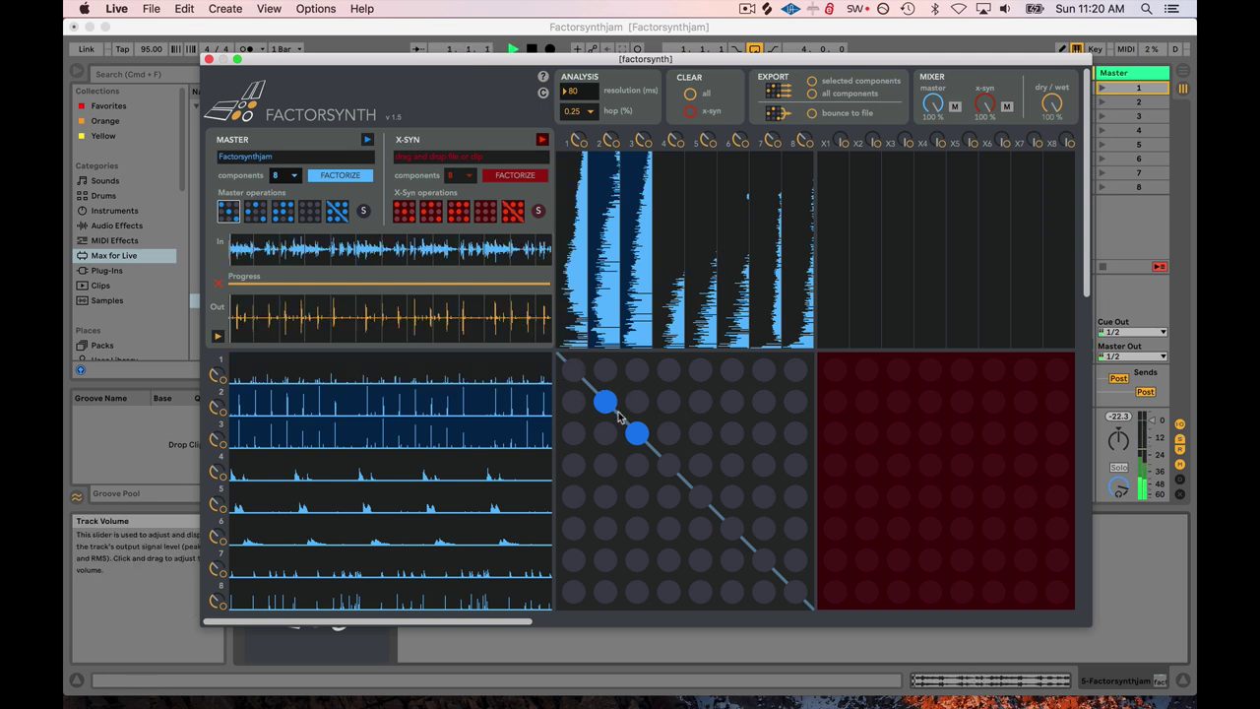
pyautogui.press('space')
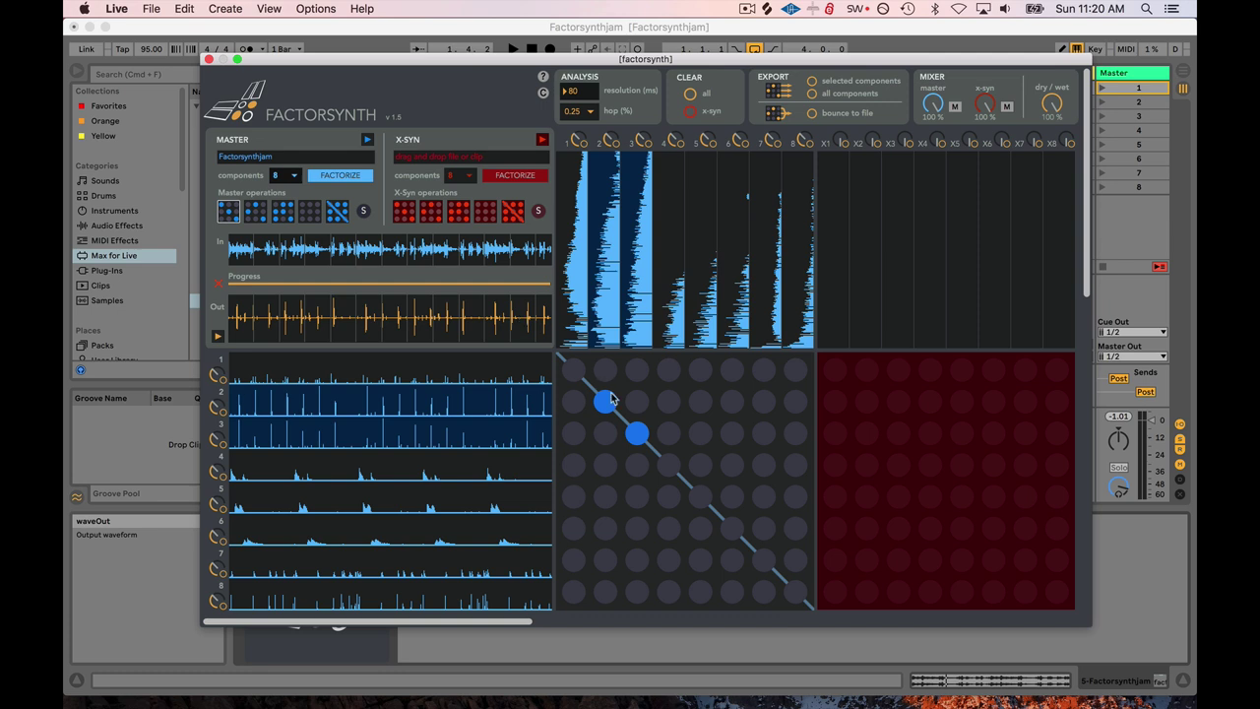
pyautogui.click(573, 369)
pyautogui.press('space')
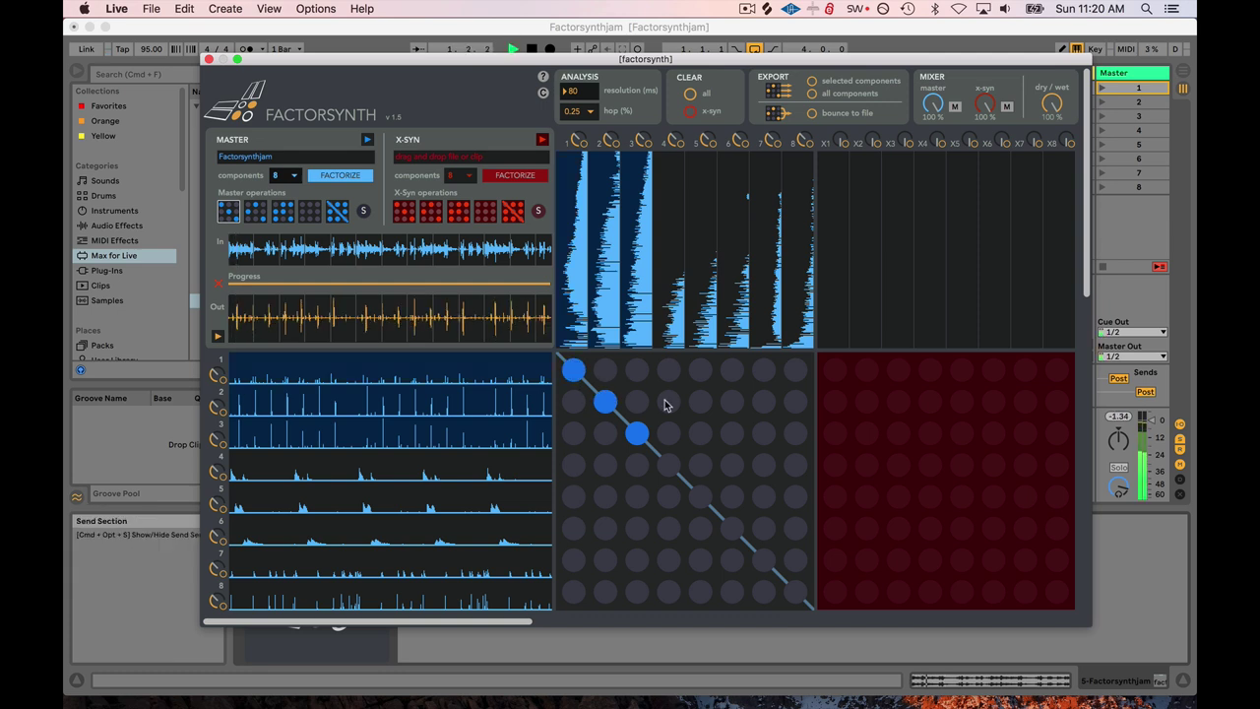
# Replace diagonal components 1, 2 and 3 with components 4, 5 and 6, and audition the result.
pyautogui.press('space')
pyautogui.click(640, 435)
pyautogui.click(604, 401)
pyautogui.click(573, 369)
pyautogui.click(668, 467)
pyautogui.click(699, 497)
pyautogui.click(730, 528)
pyautogui.press('space')
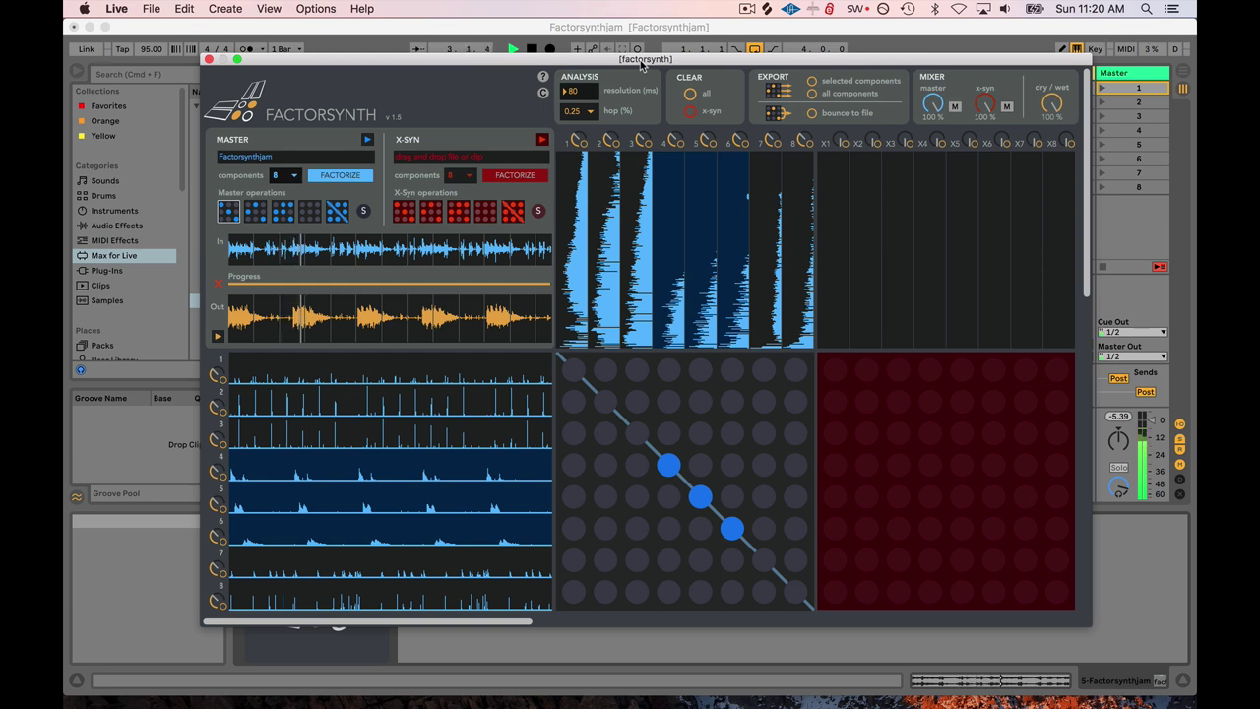
pyautogui.press('space')
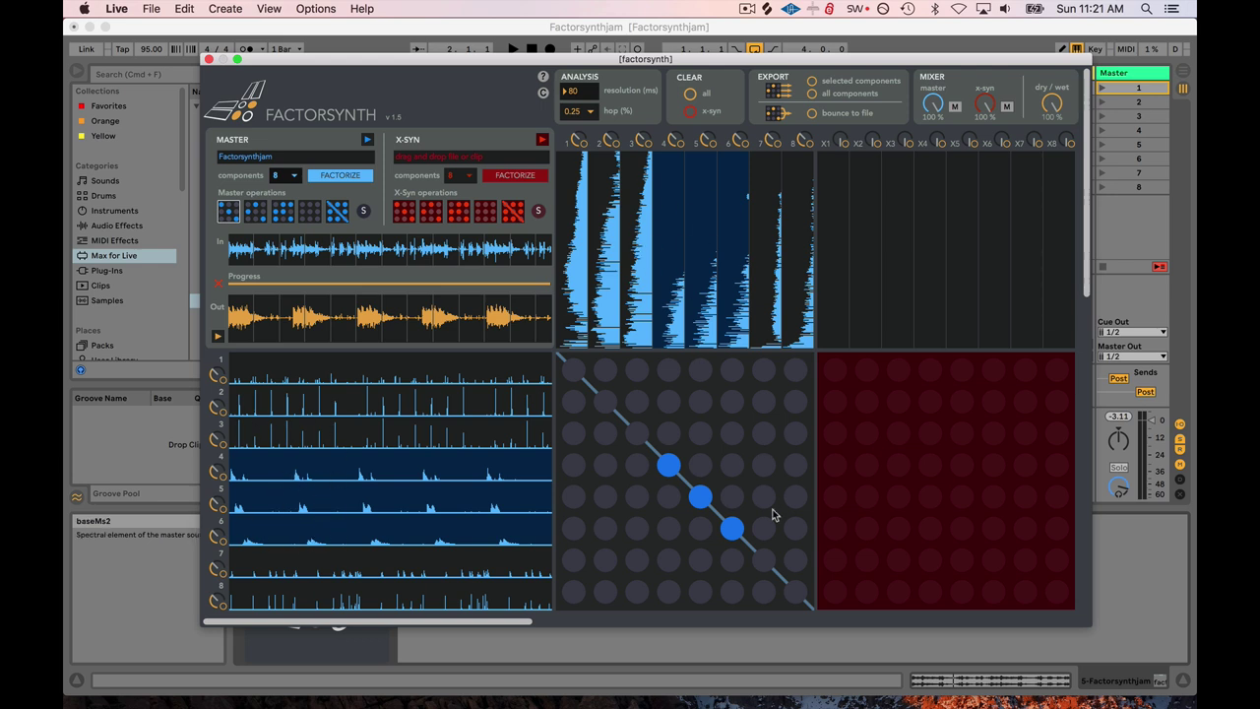
# Deactivate diagonal components 4 and 5 to audition component 6 on its own.
pyautogui.click(700, 496)
pyautogui.click(668, 466)
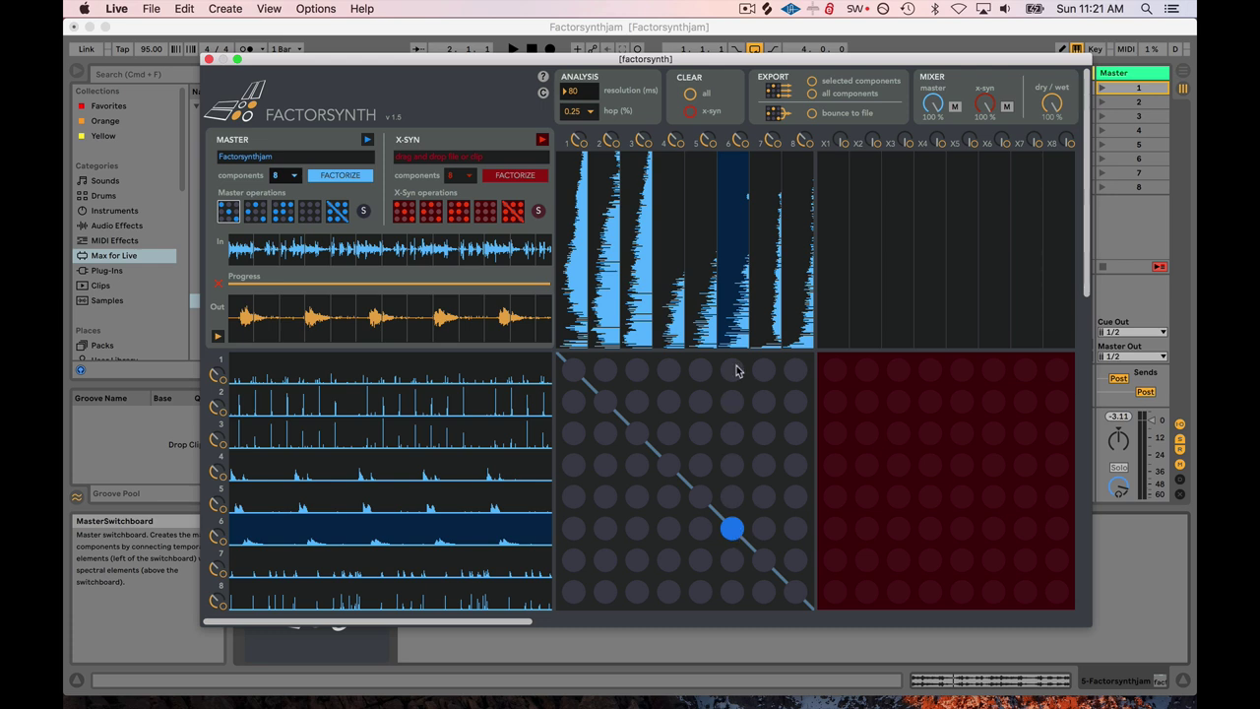
pyautogui.press('space')
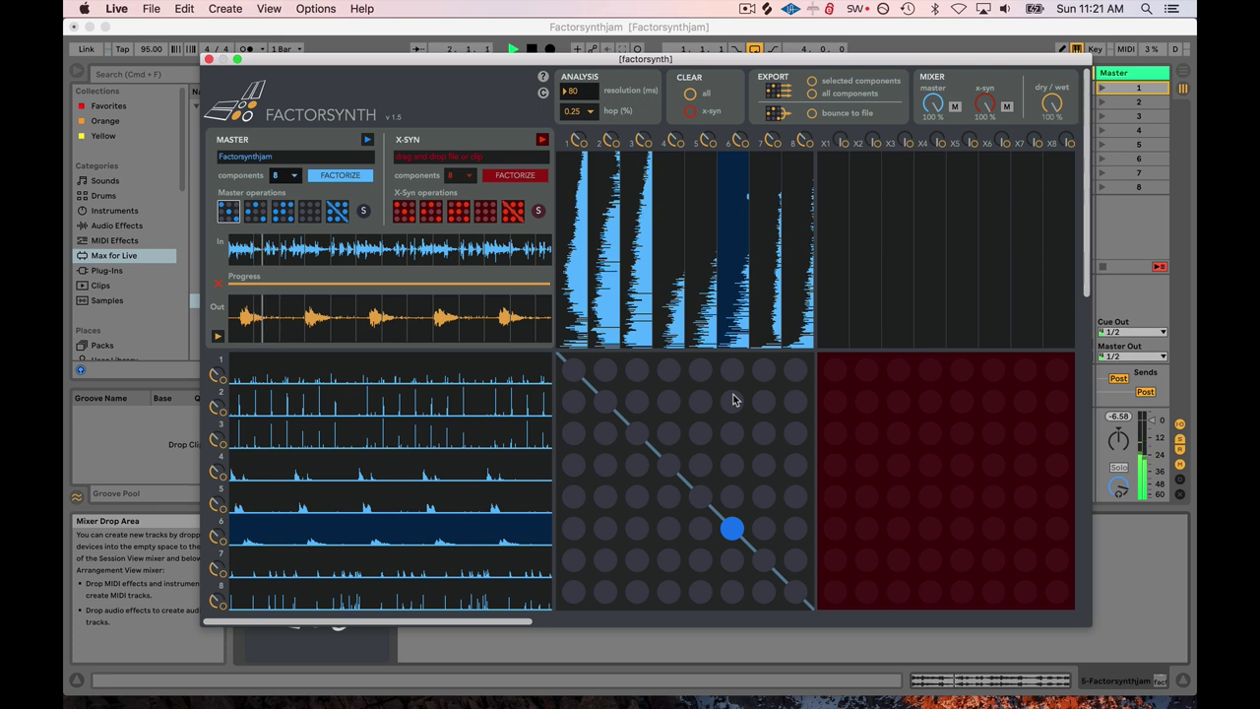
pyautogui.press('space')
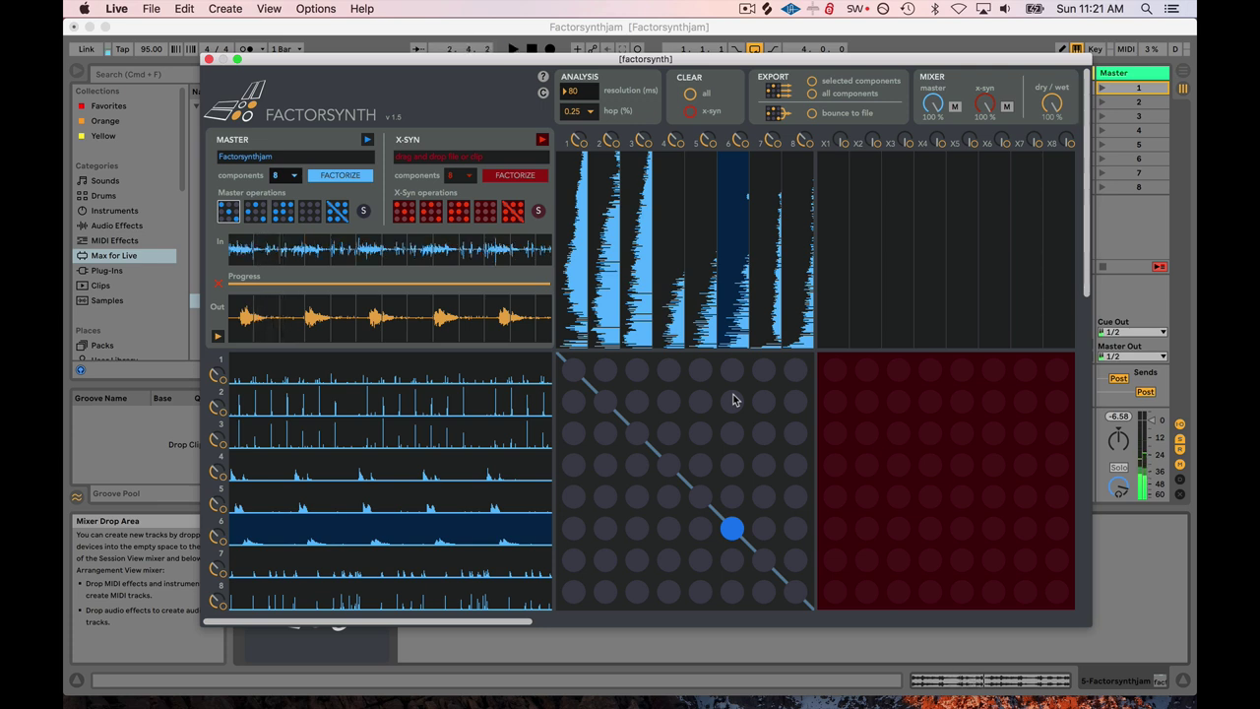
# Reactivate diagonal components 5 and 4 alongside component 6 and listen to the combination.
pyautogui.click(703, 490)
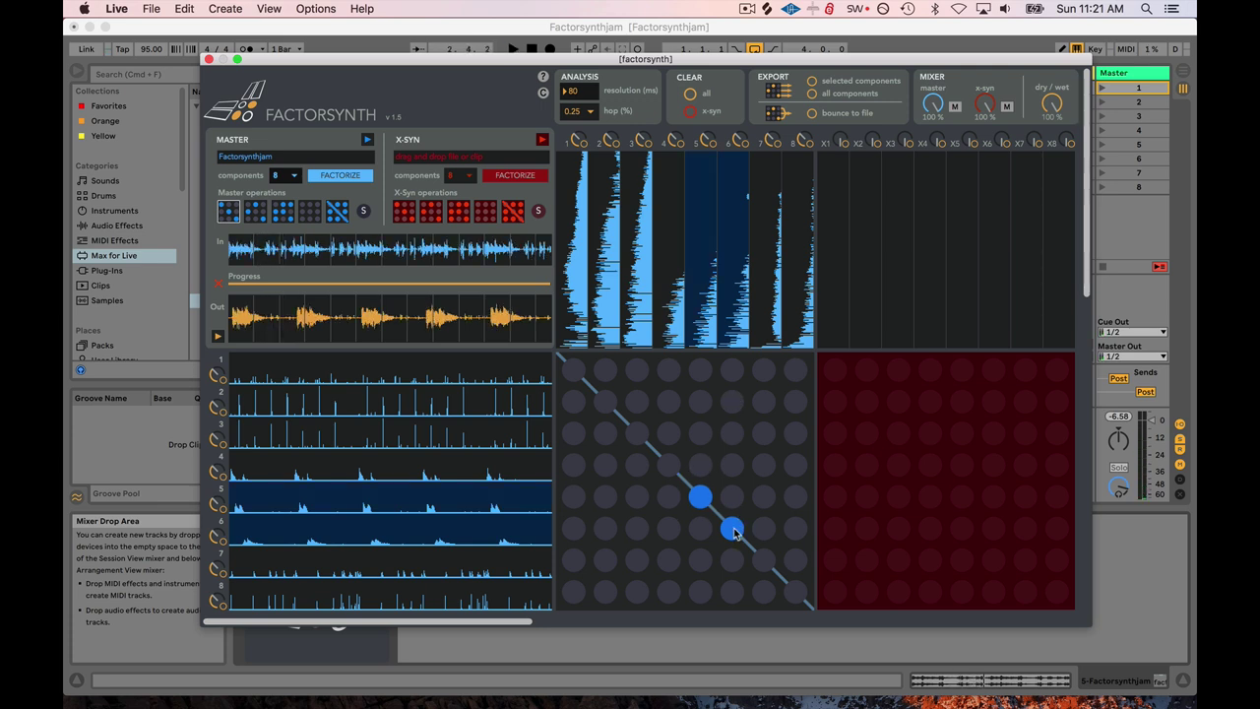
pyautogui.click(668, 464)
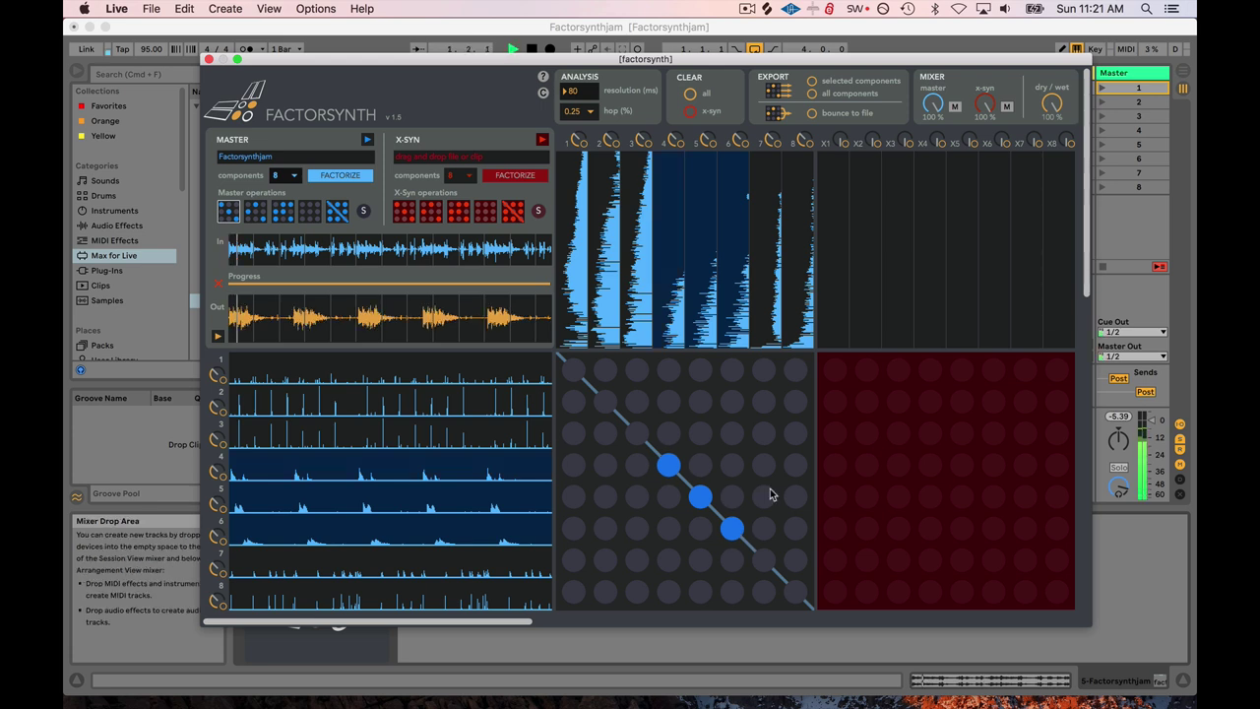
pyautogui.press('space')
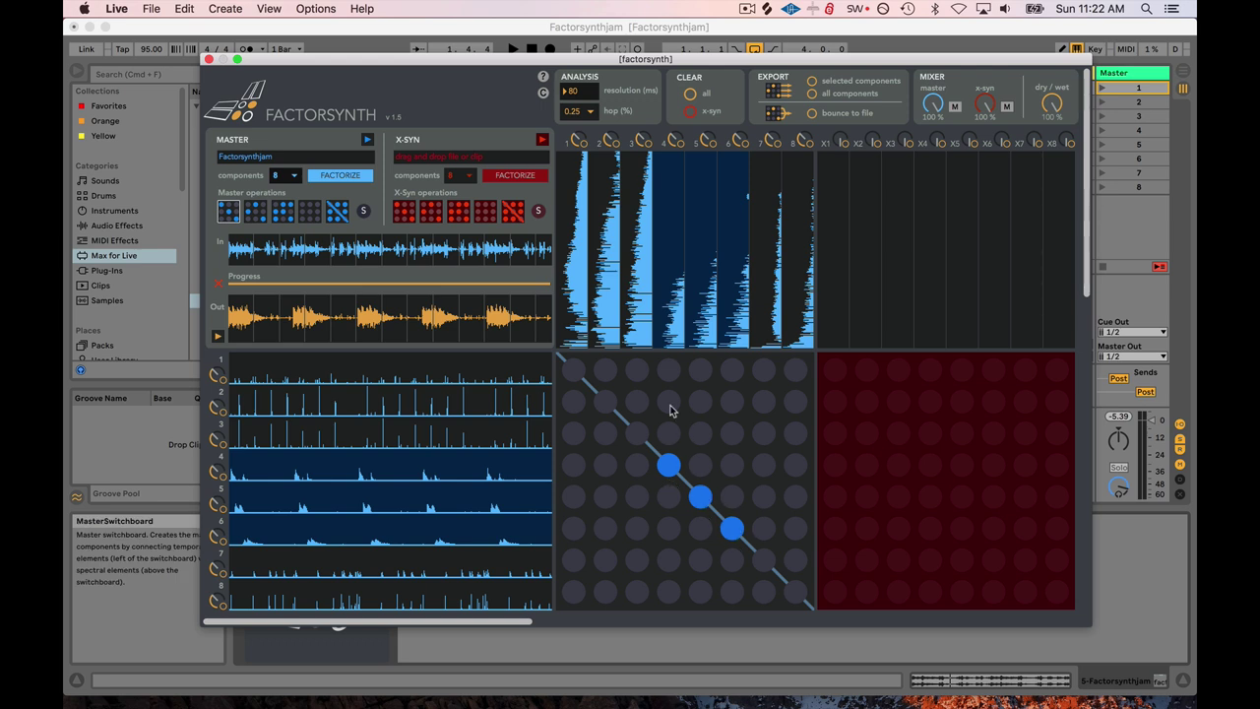
# Connect temporal element 1 to spectral elements 4, 5 and 6, deactivate diagonal components 4 to 6, and play the result.
pyautogui.click(668, 369)
pyautogui.click(699, 369)
pyautogui.click(731, 369)
pyautogui.click(731, 528)
pyautogui.click(700, 496)
pyautogui.click(668, 463)
pyautogui.press('space')
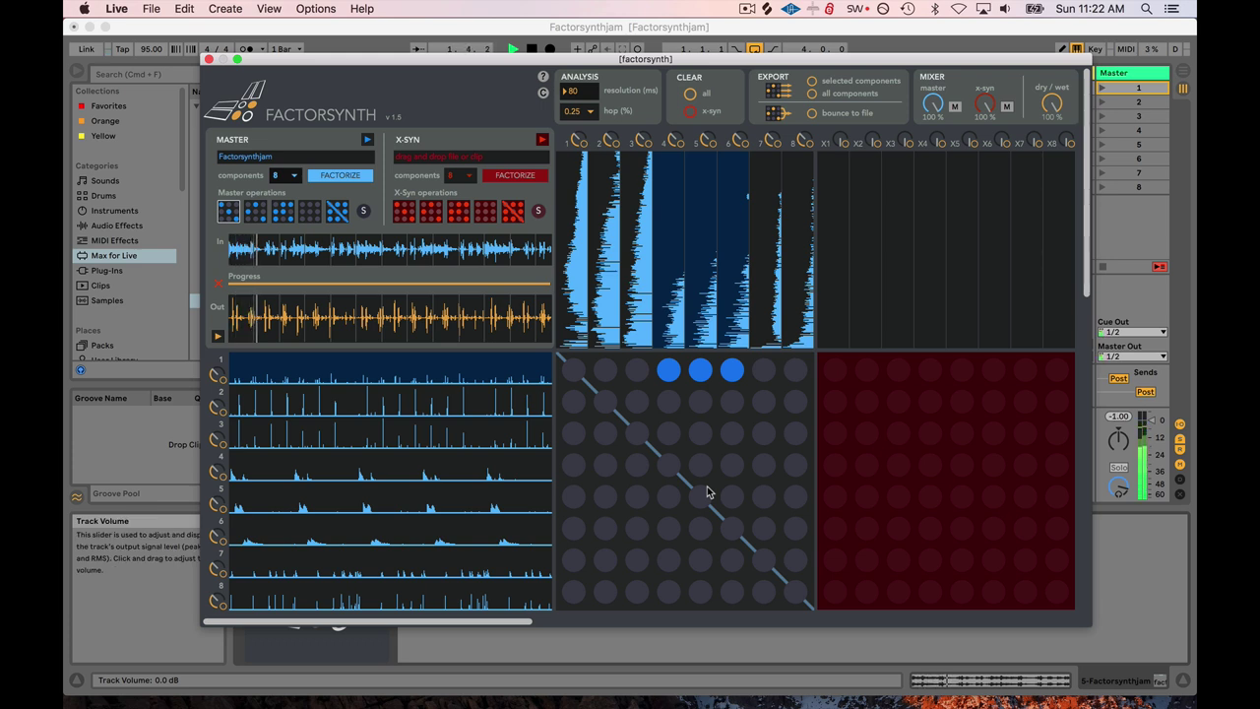
# Connect temporal elements 2 and 3 to spectral elements 5 and 6, and audition the new combination.
pyautogui.click(731, 401)
pyautogui.click(700, 400)
pyautogui.press('space')
pyautogui.click(700, 433)
pyautogui.click(731, 433)
pyautogui.press('space')
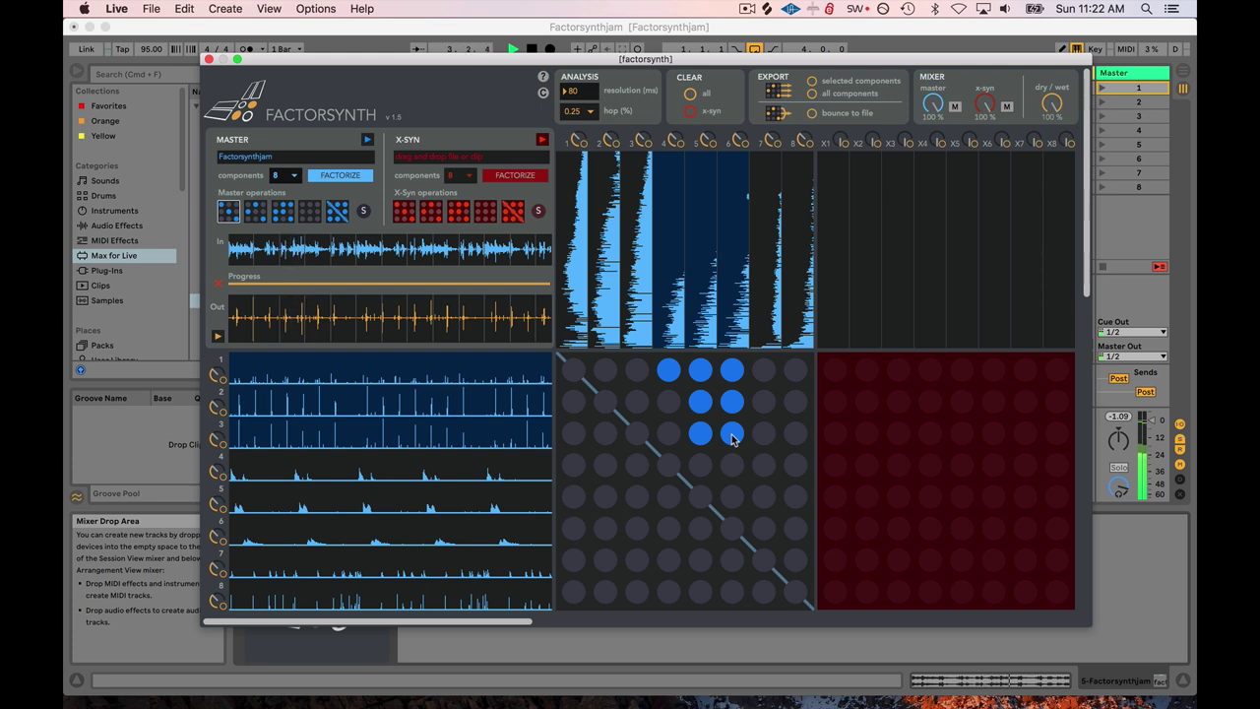
pyautogui.press('space')
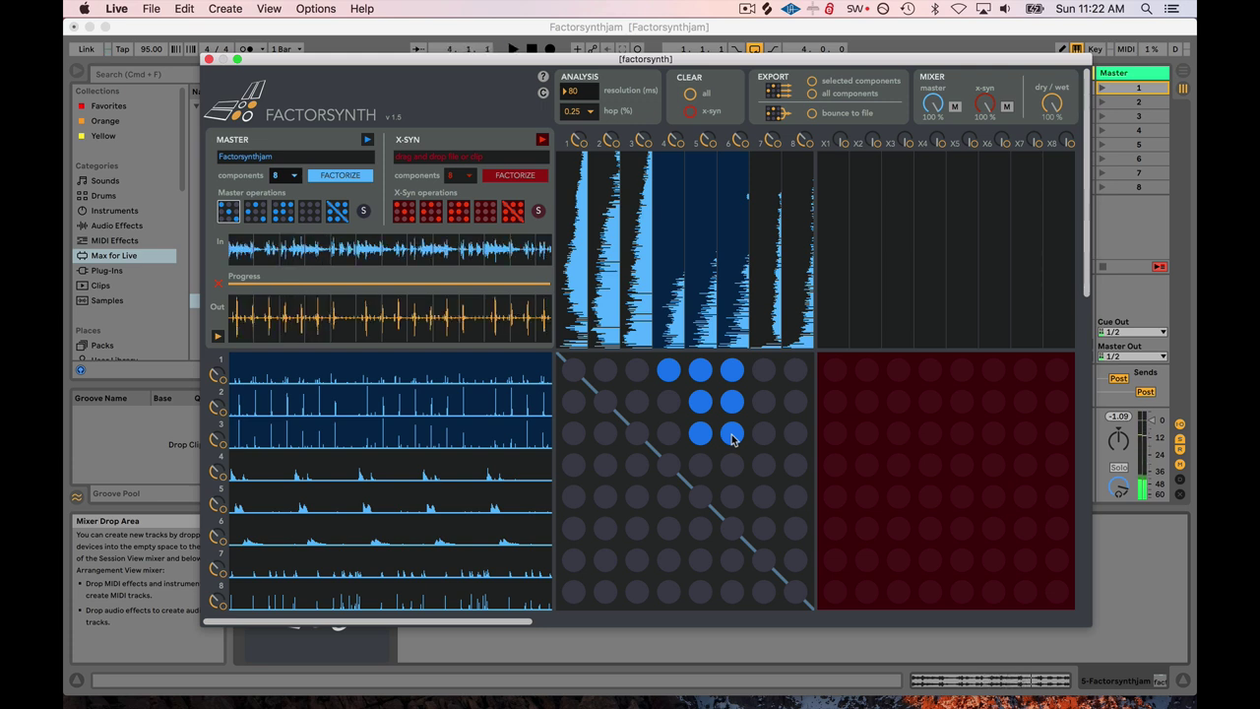
# Launch the Drums clip to play together with the Factorsynthjam clip.
pyautogui.moveTo(404, 61); pyautogui.dragTo(758, 250)
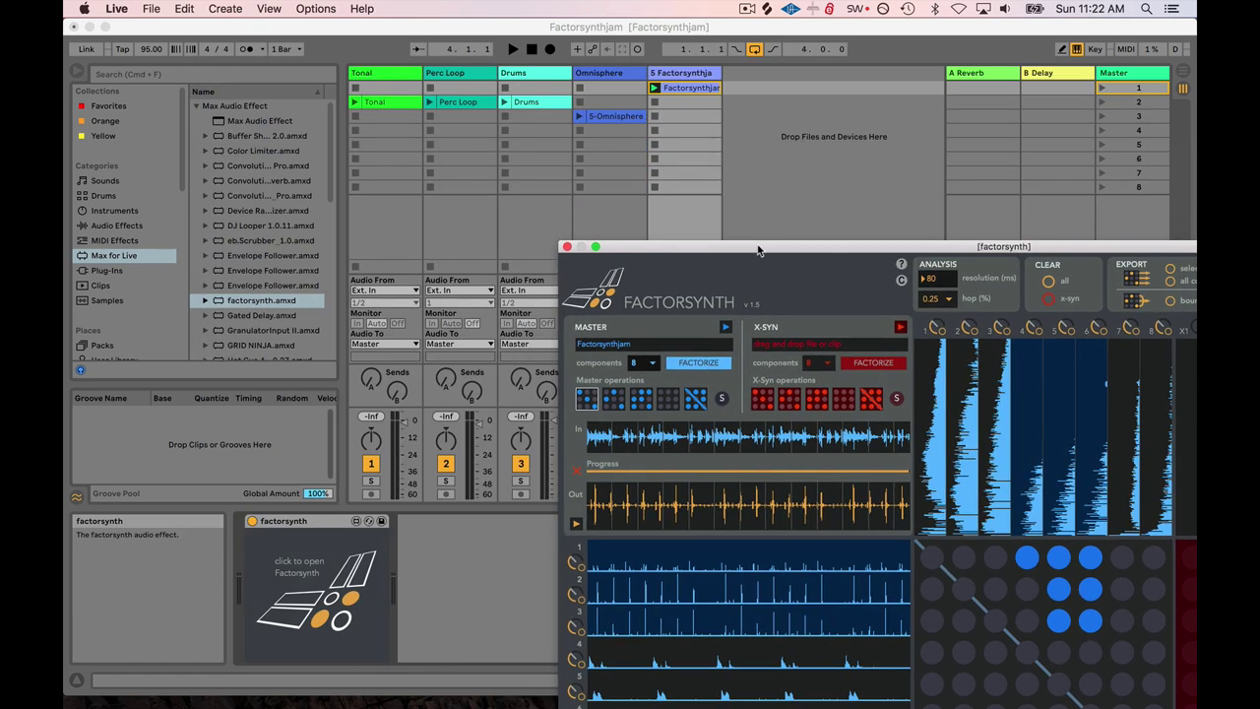
pyautogui.click(463, 101)
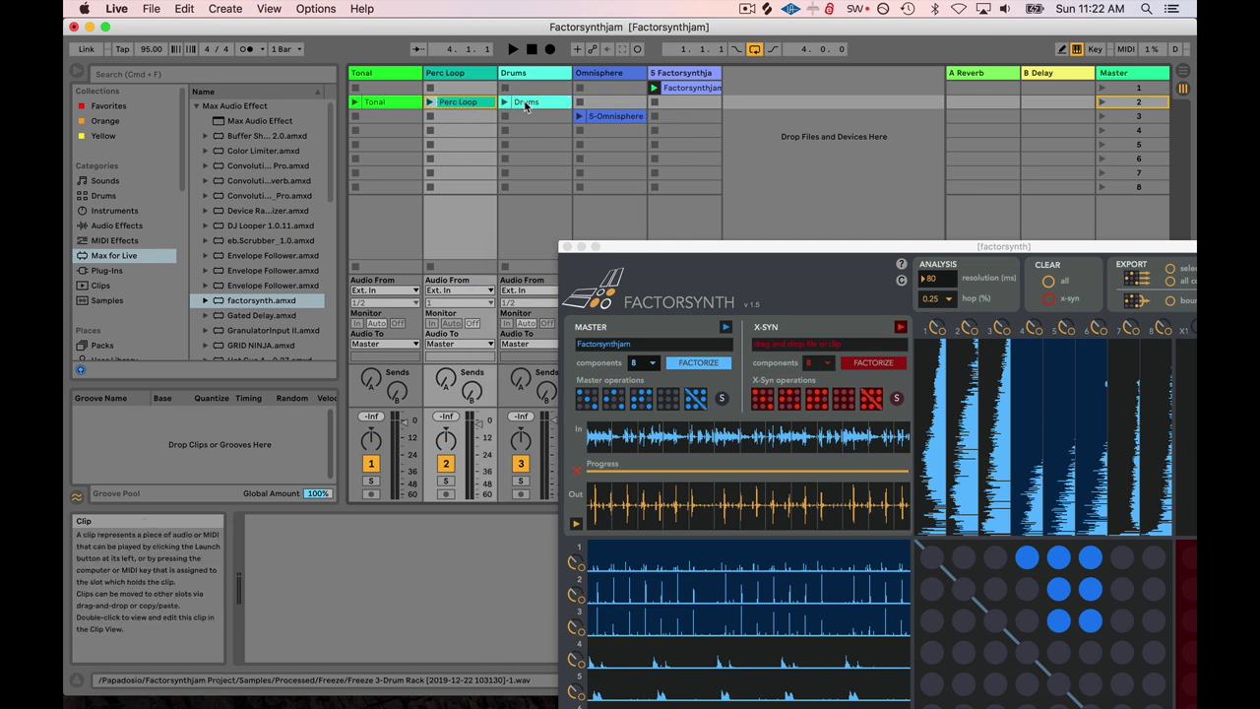
pyautogui.click(505, 103)
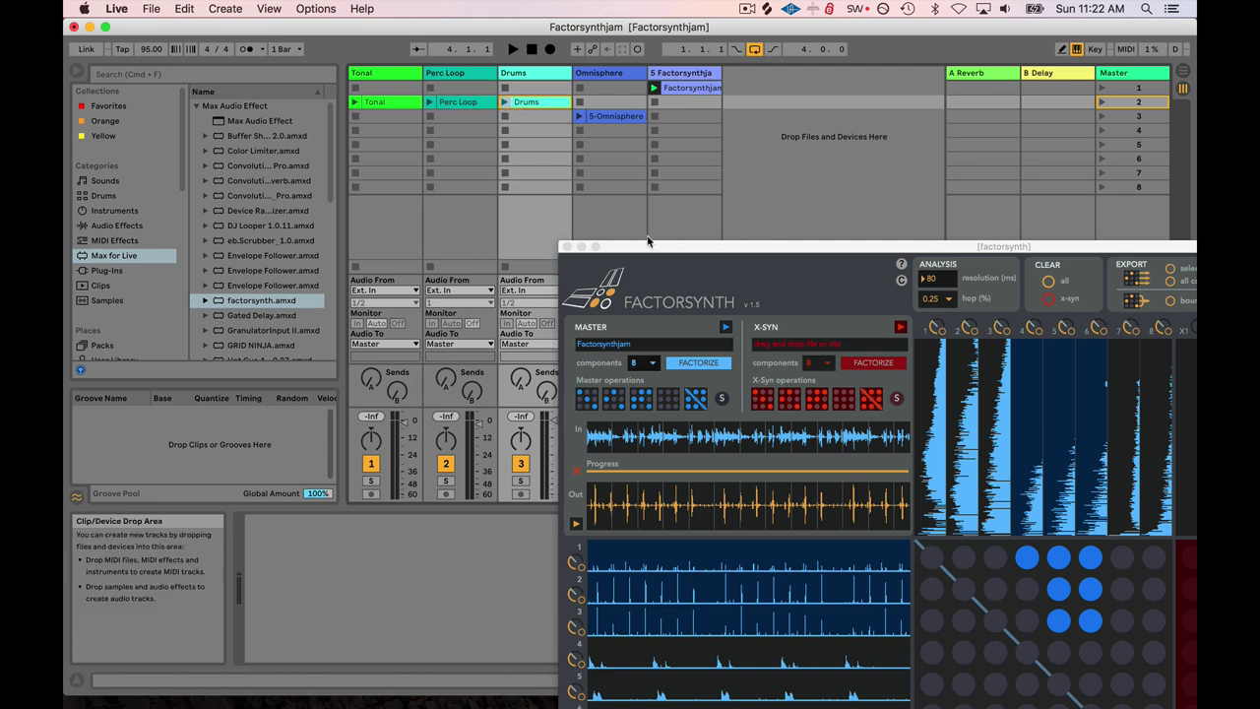
pyautogui.click(505, 103)
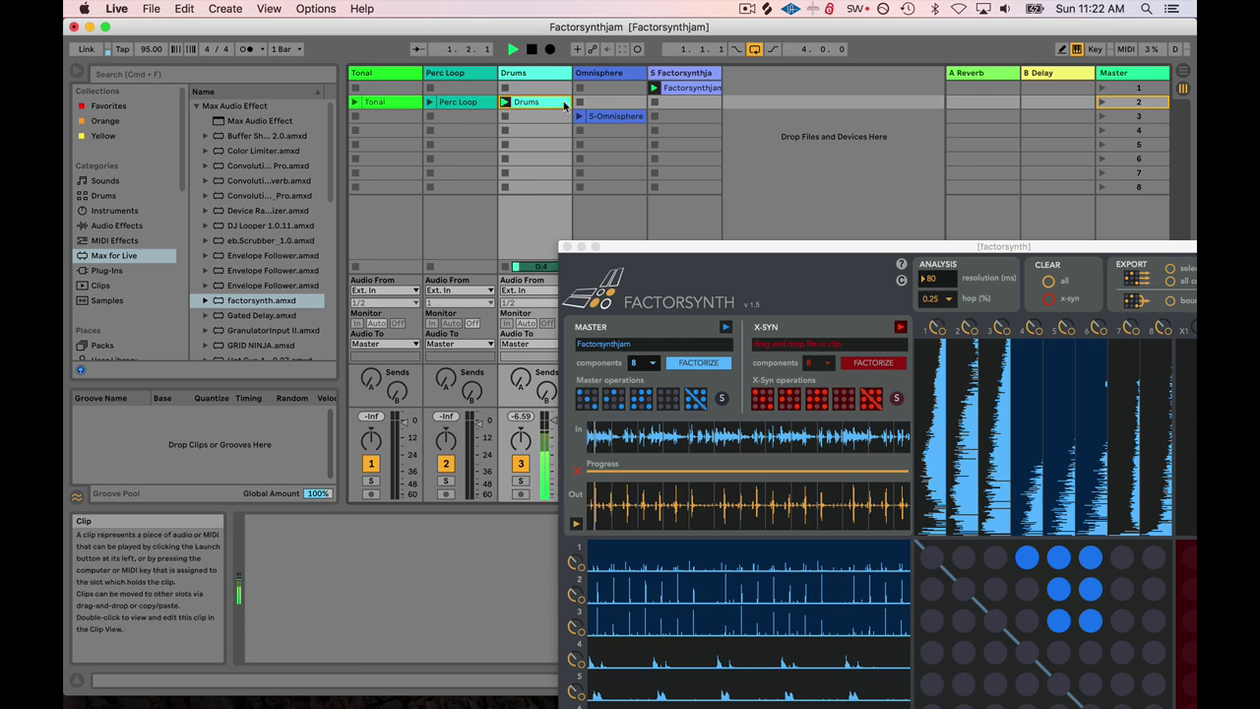
# Connect temporal element 1 to spectral element 1 in the master switchboard while the drums play.
pyautogui.moveTo(755, 286); pyautogui.dragTo(521, 133)
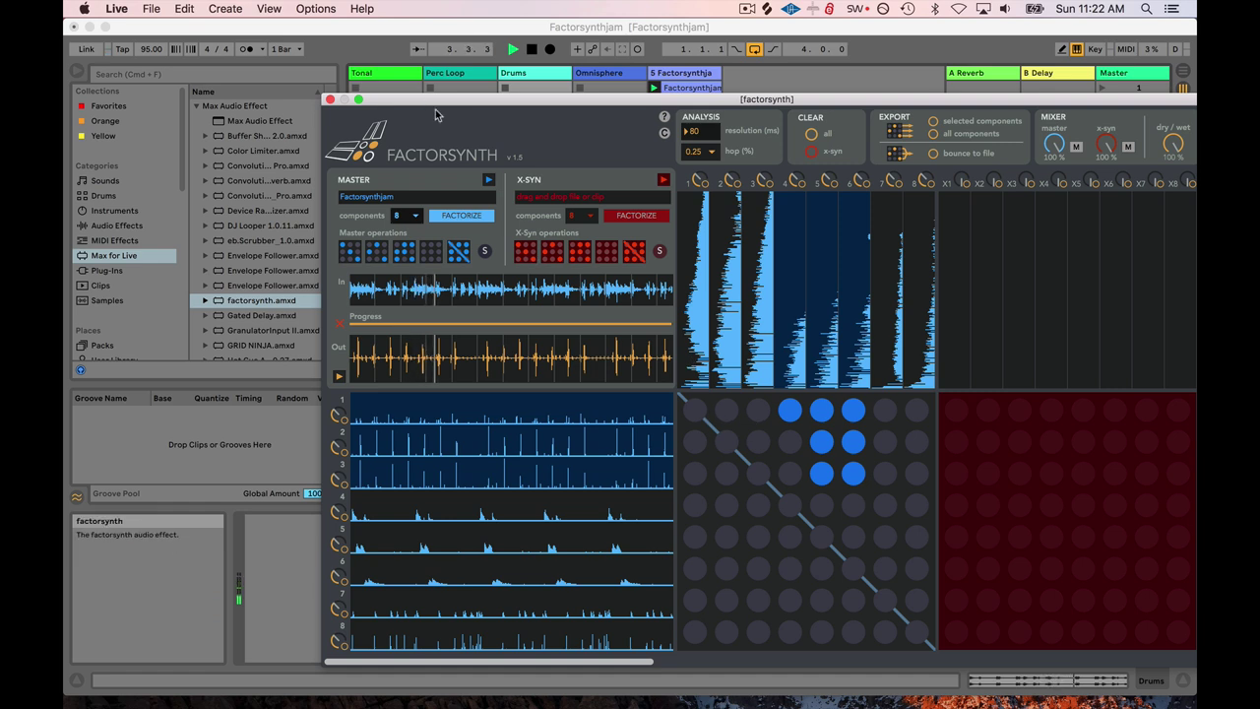
pyautogui.click(693, 412)
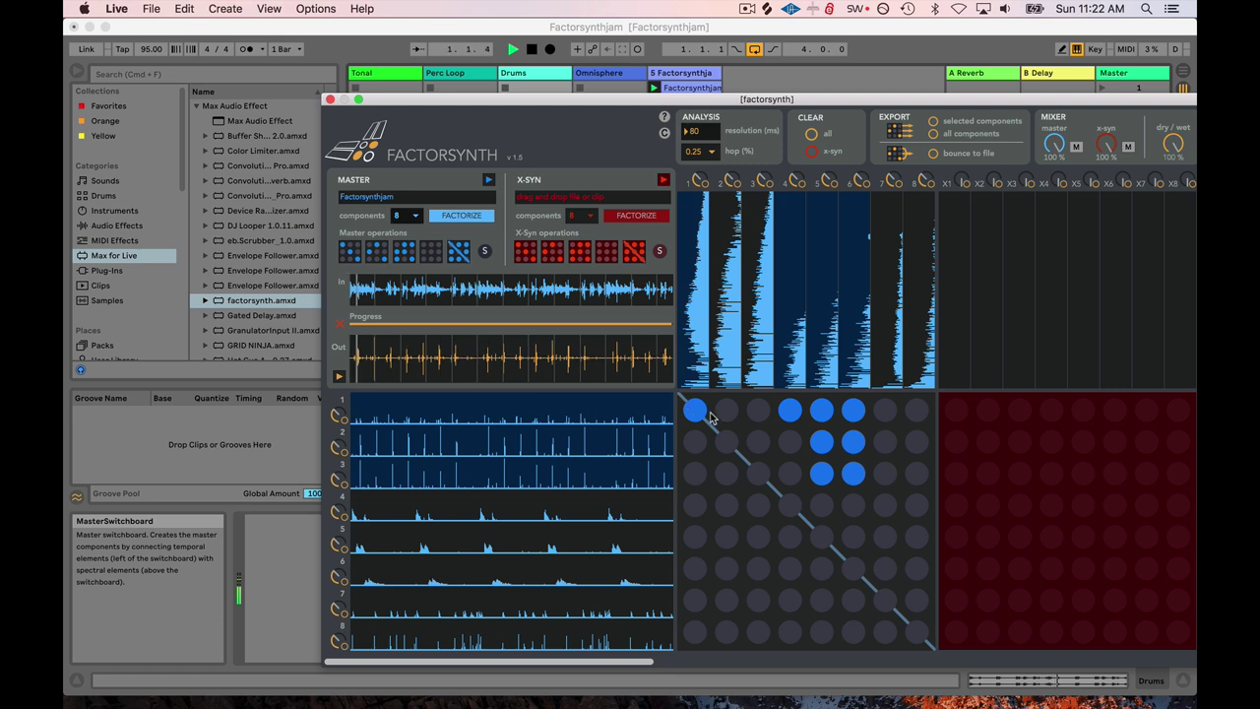
# Connect temporal element 2 to spectral element 2 in the master switchboard and stop playback.
pyautogui.click(725, 434)
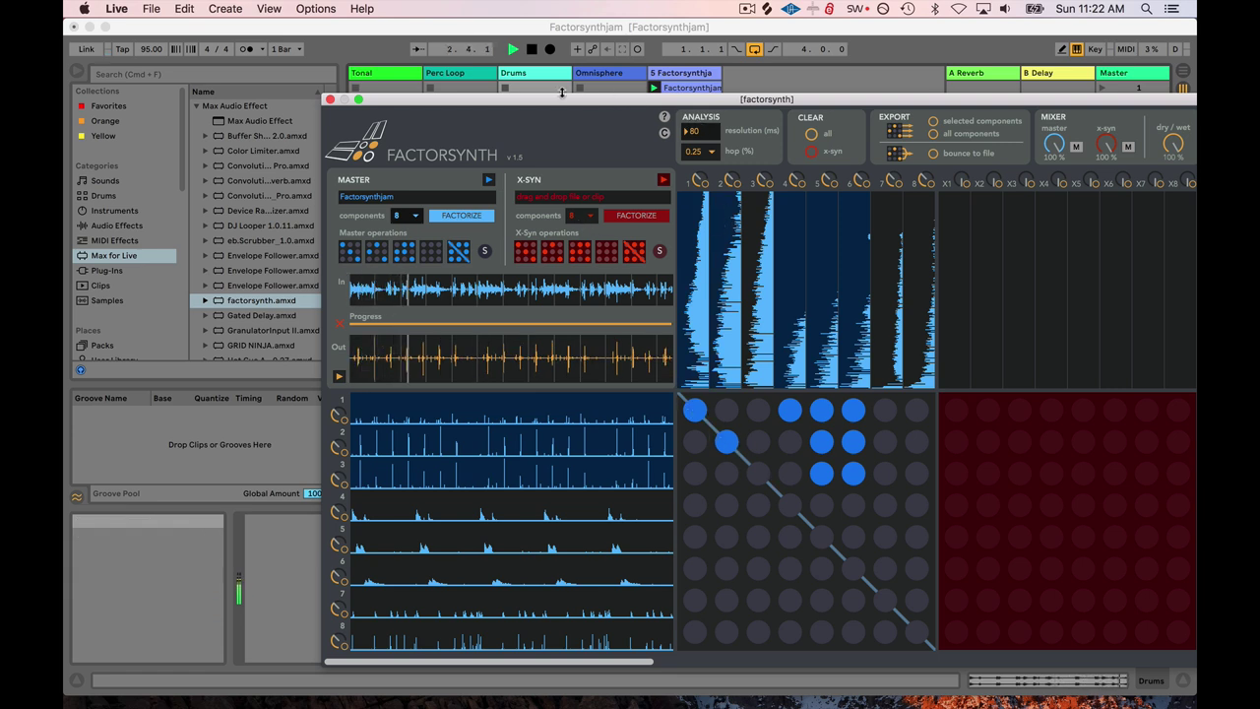
pyautogui.press('space')
pyautogui.moveTo(536, 101); pyautogui.dragTo(638, 246)
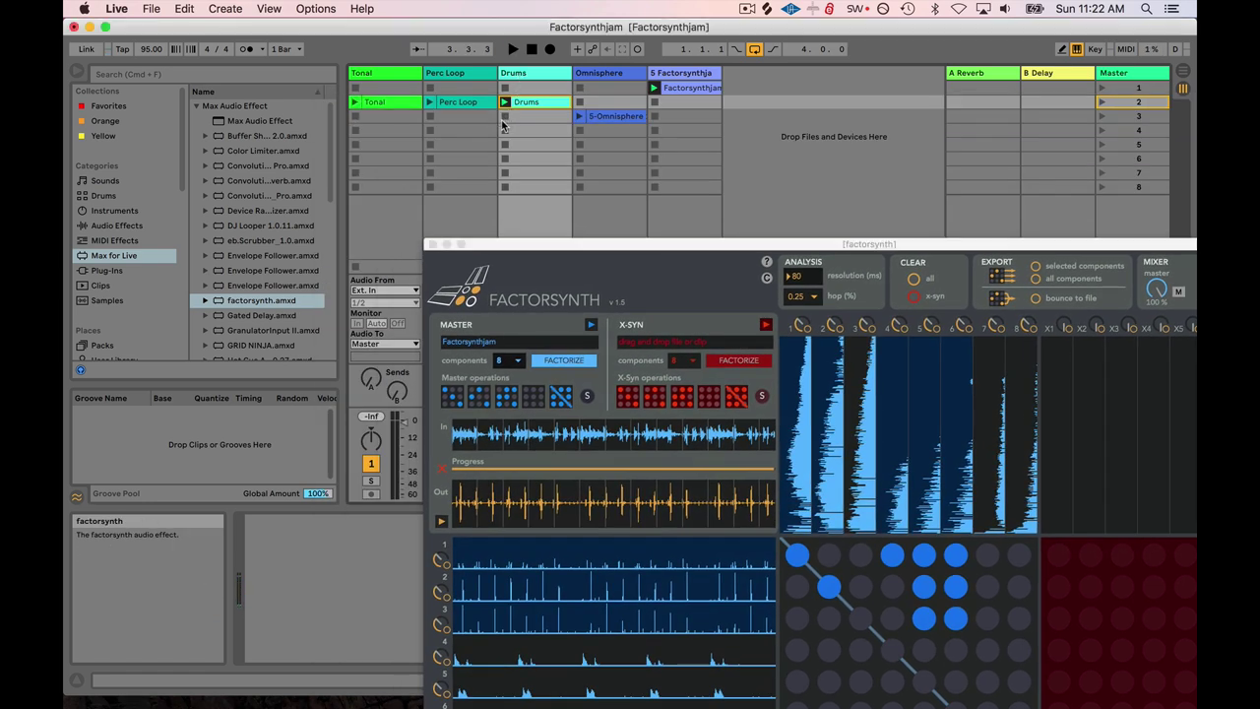
pyautogui.moveTo(764, 242); pyautogui.dragTo(520, 39)
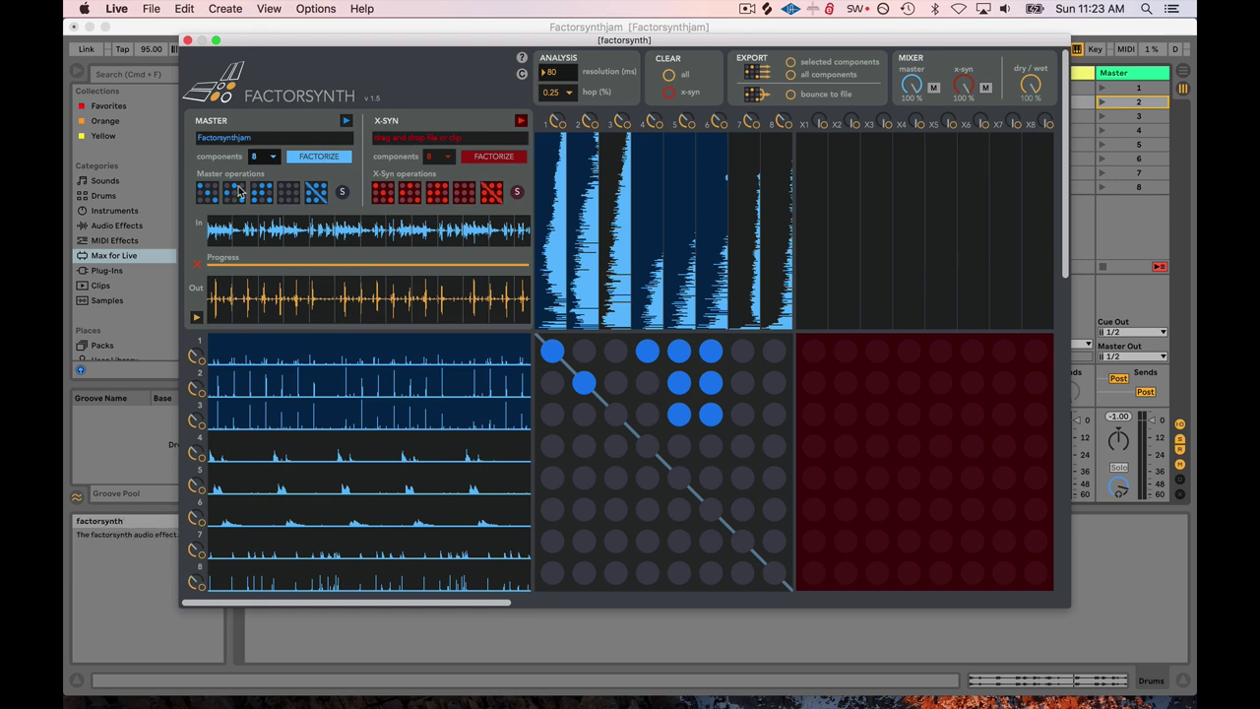
# Scramble the master connections at random, keeping one connection per spectral element, and audition the result on its own.
pyautogui.moveTo(548, 45); pyautogui.dragTo(588, 187)
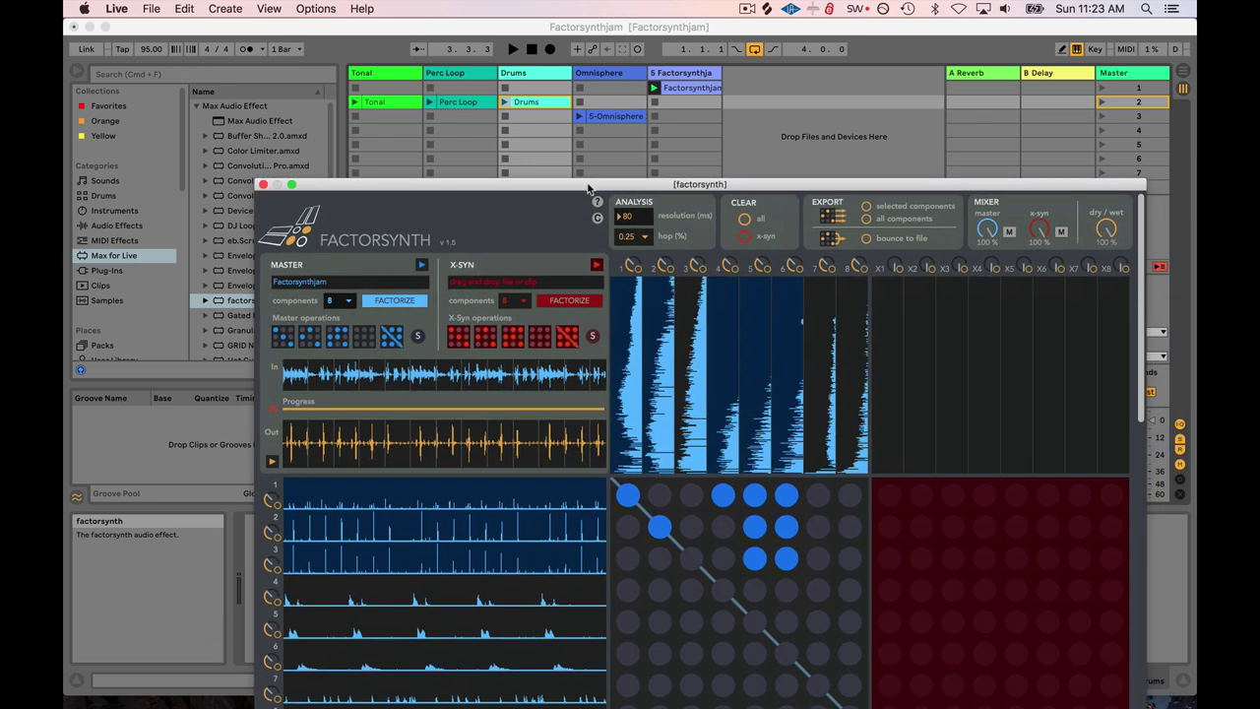
pyautogui.click(309, 335)
pyautogui.click(309, 336)
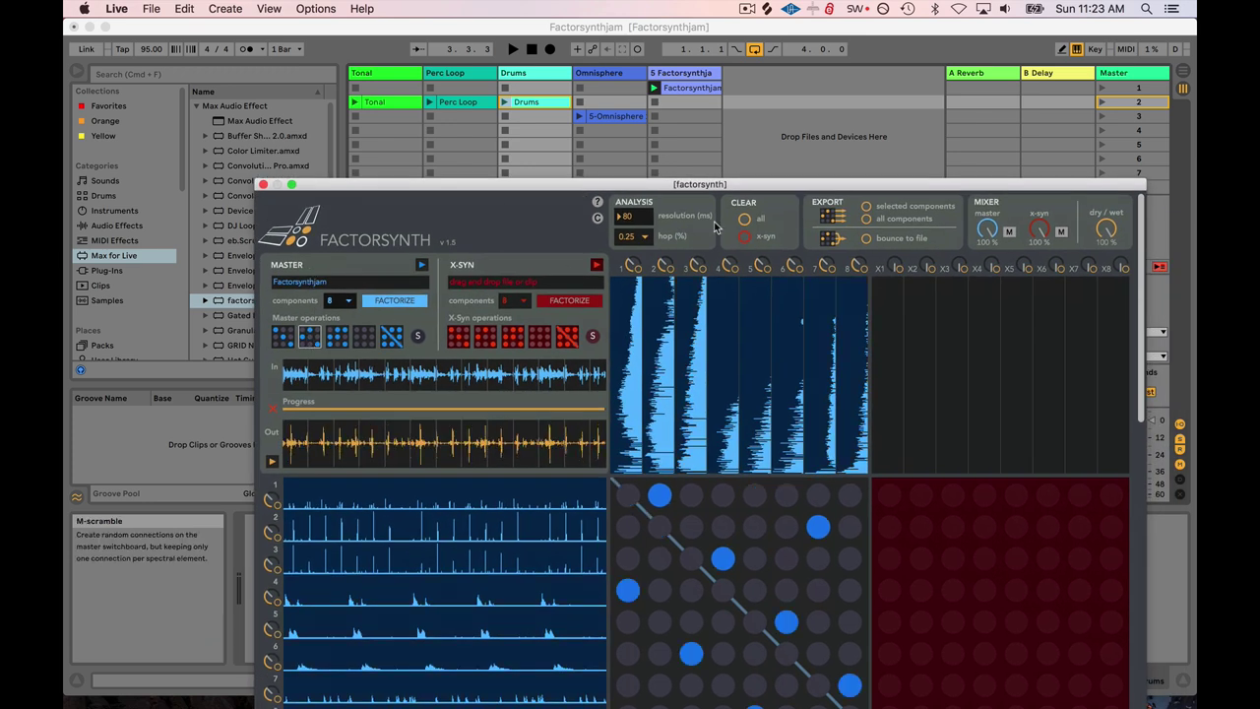
pyautogui.moveTo(734, 185); pyautogui.dragTo(629, 73)
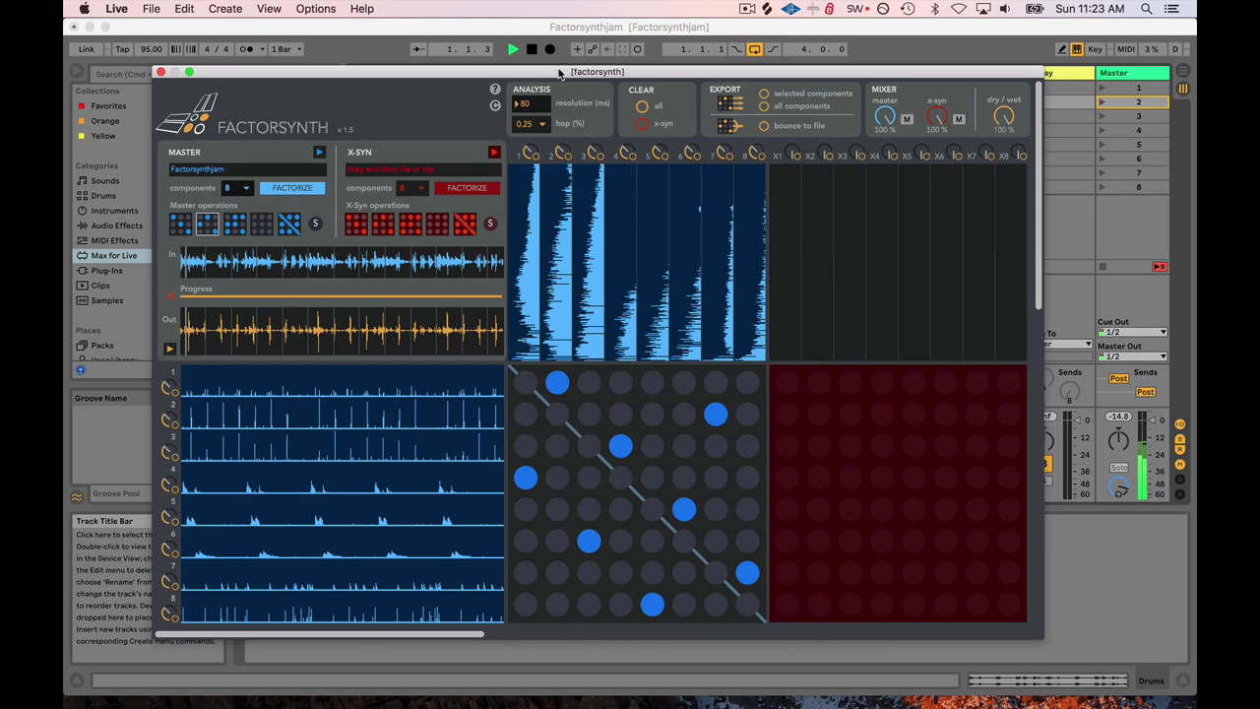
pyautogui.moveTo(559, 74); pyautogui.dragTo(649, 101)
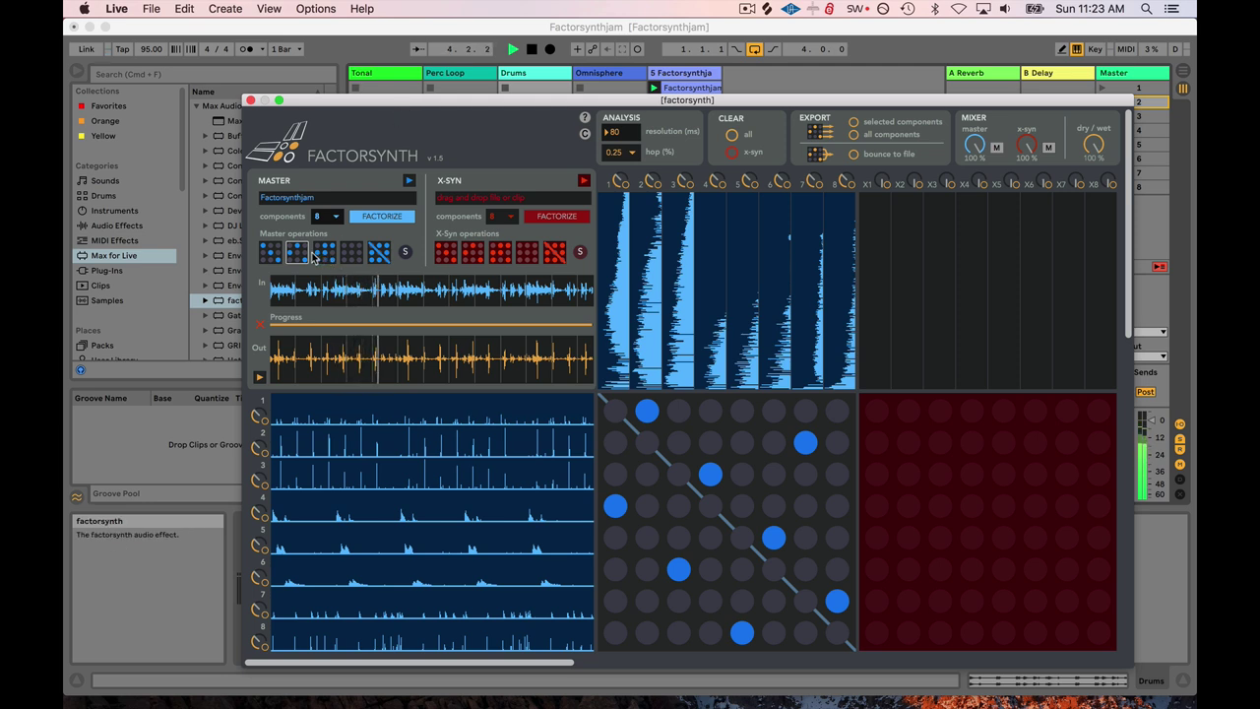
pyautogui.press('space')
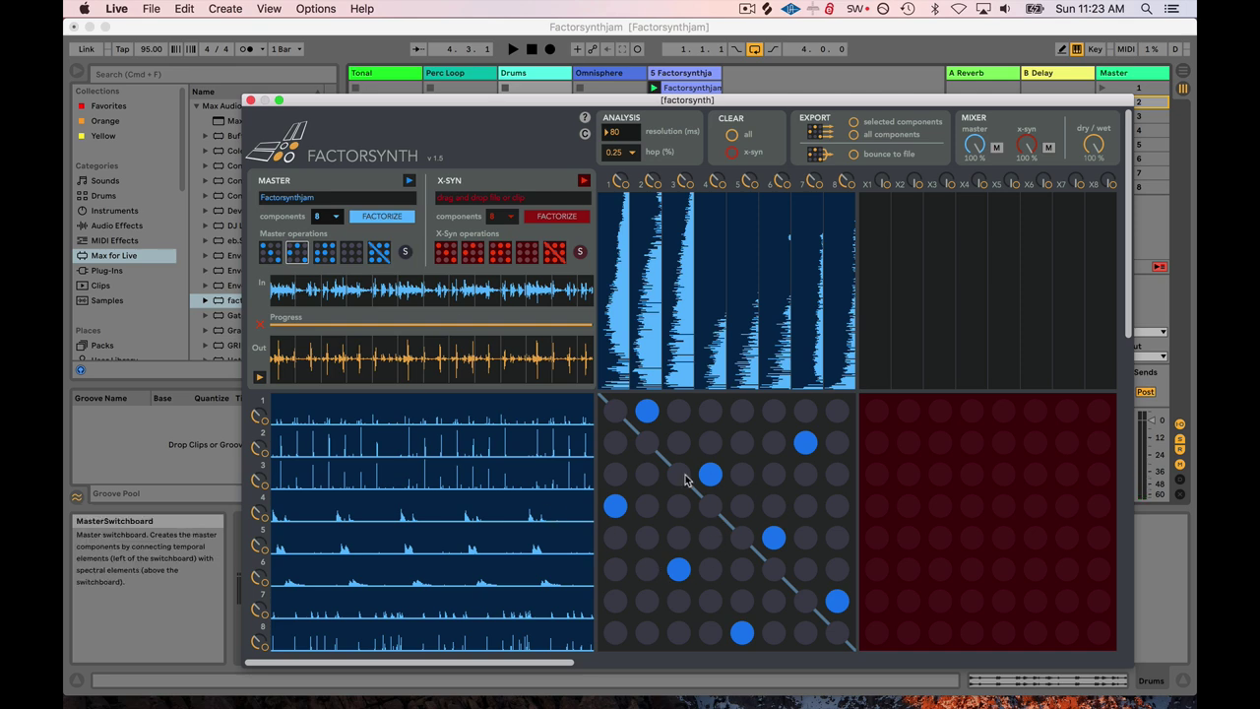
# Close the Factorsynth window and insert a new audio track after the Factorsynthjam track.
pyautogui.moveTo(551, 105); pyautogui.dragTo(502, 187)
pyautogui.click(674, 74)
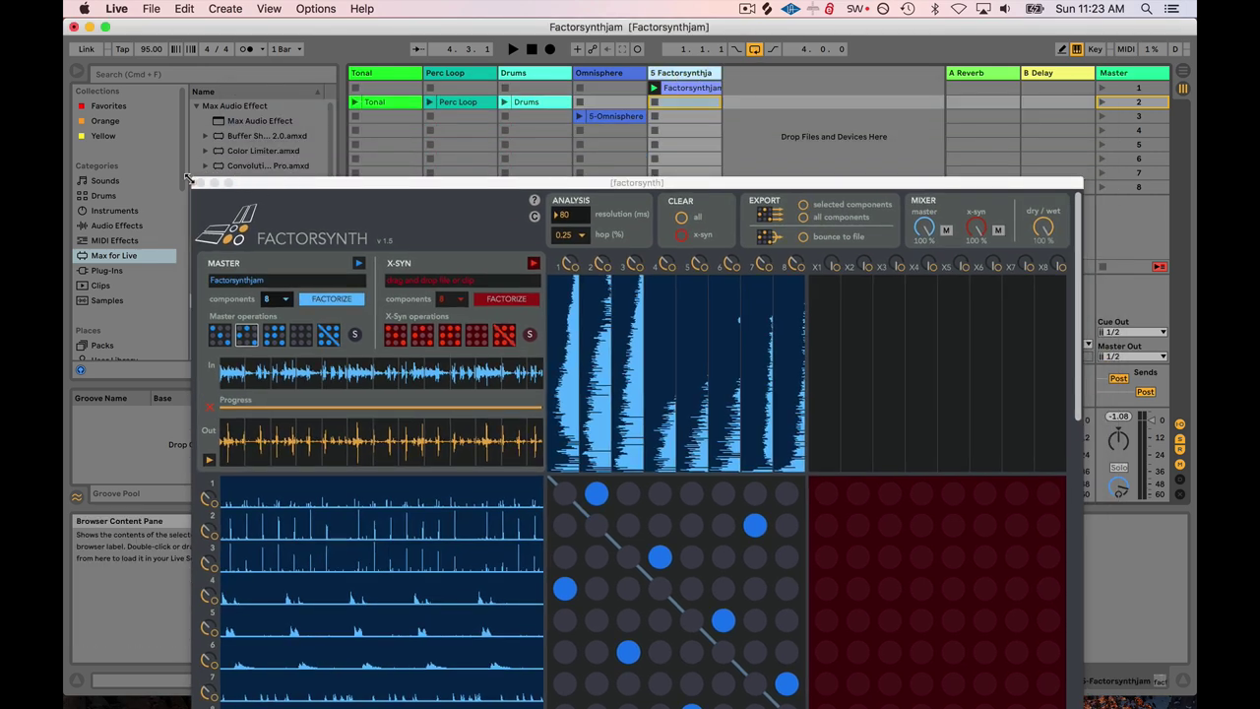
pyautogui.click(201, 183)
pyautogui.rightClick(708, 75)
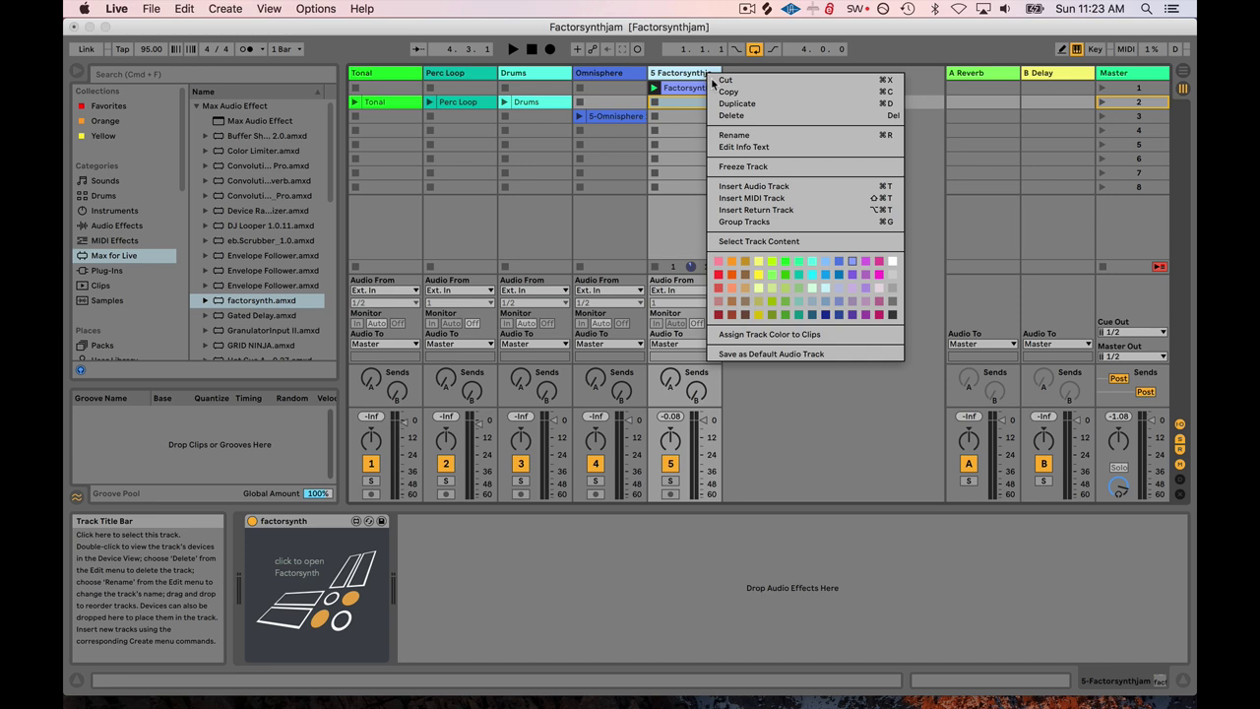
pyautogui.click(760, 186)
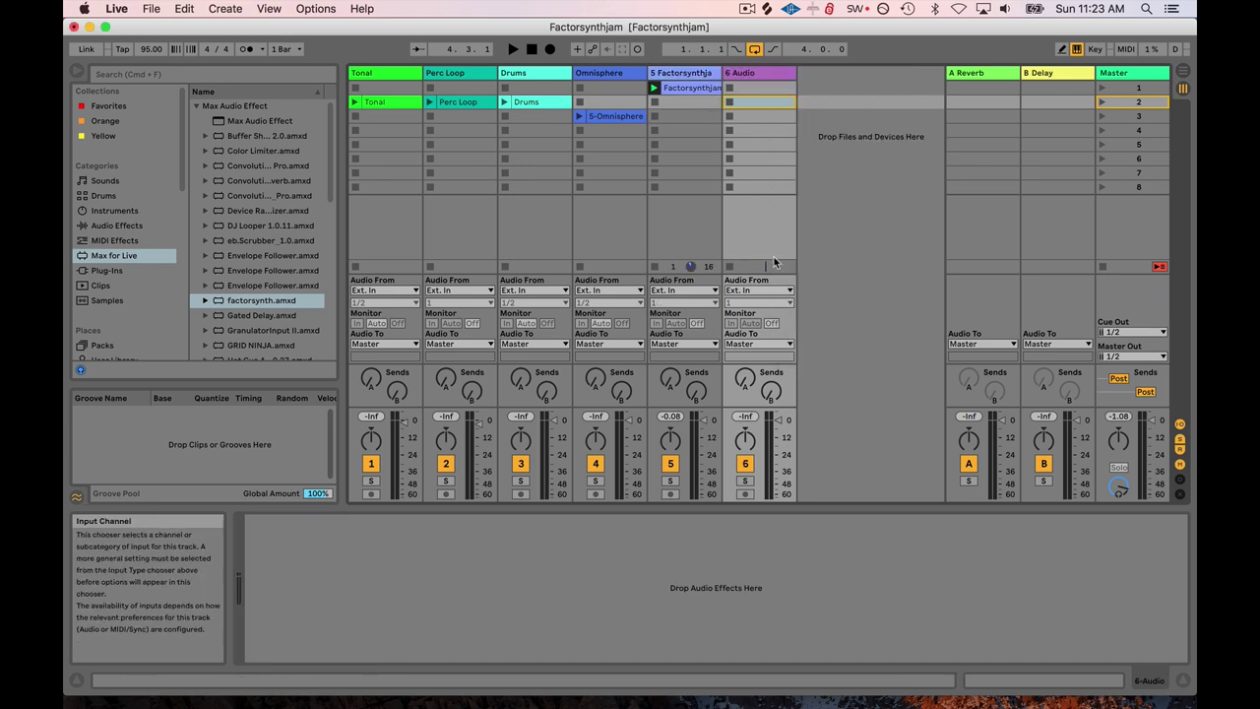
# Set the new audio track's input to 5-Factorsynthjam and arm it for recording.
pyautogui.click(754, 290)
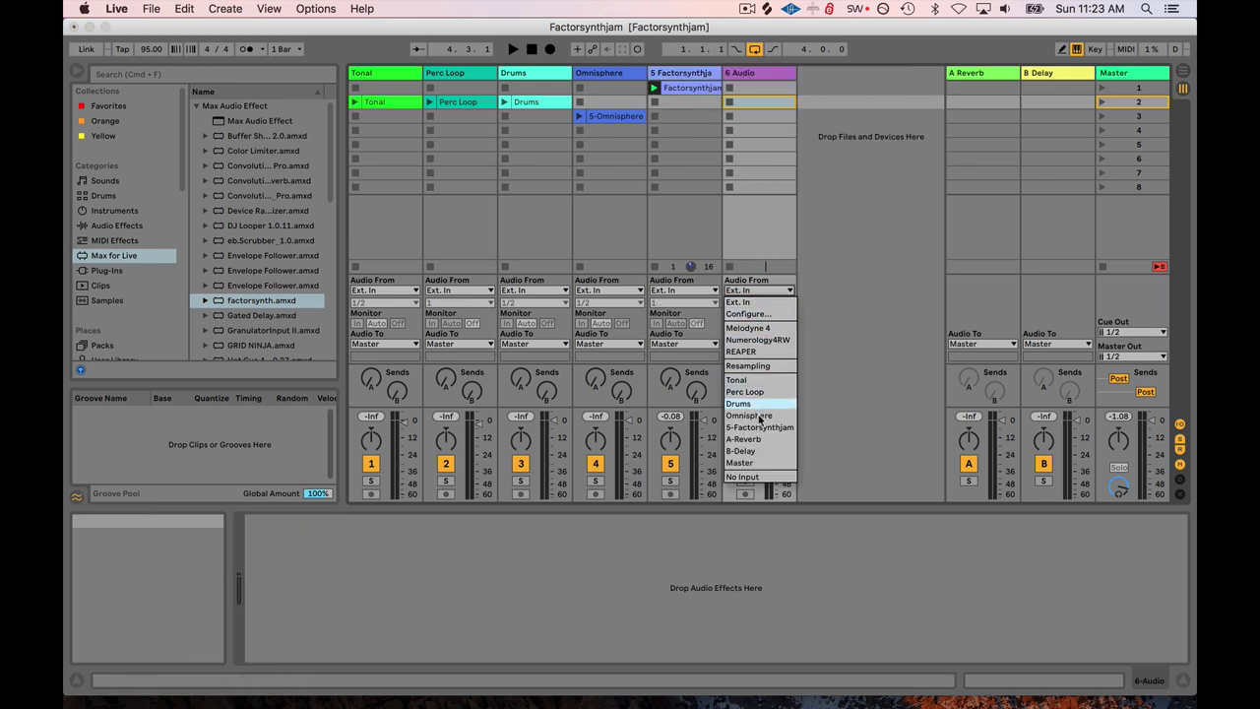
pyautogui.click(757, 433)
pyautogui.click(745, 493)
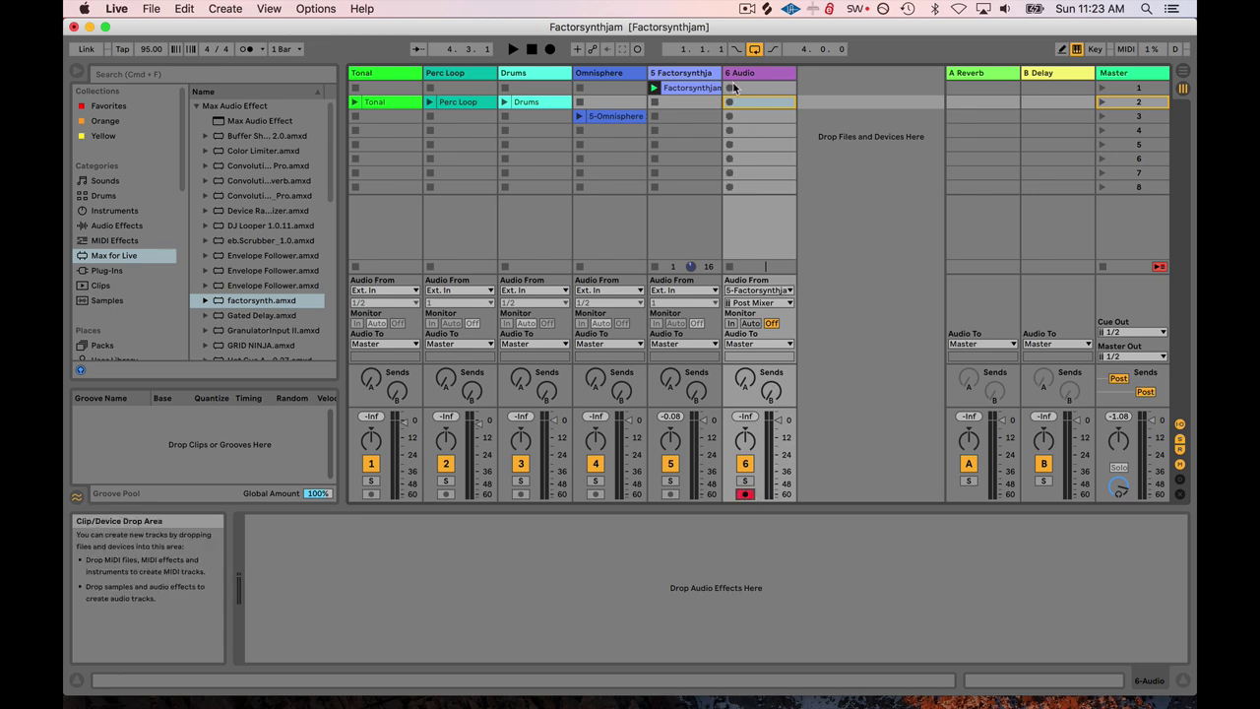
# Record the scrambled Factorsynth output into the fifth clip slot of the new audio track and stop playback.
pyautogui.click(729, 145)
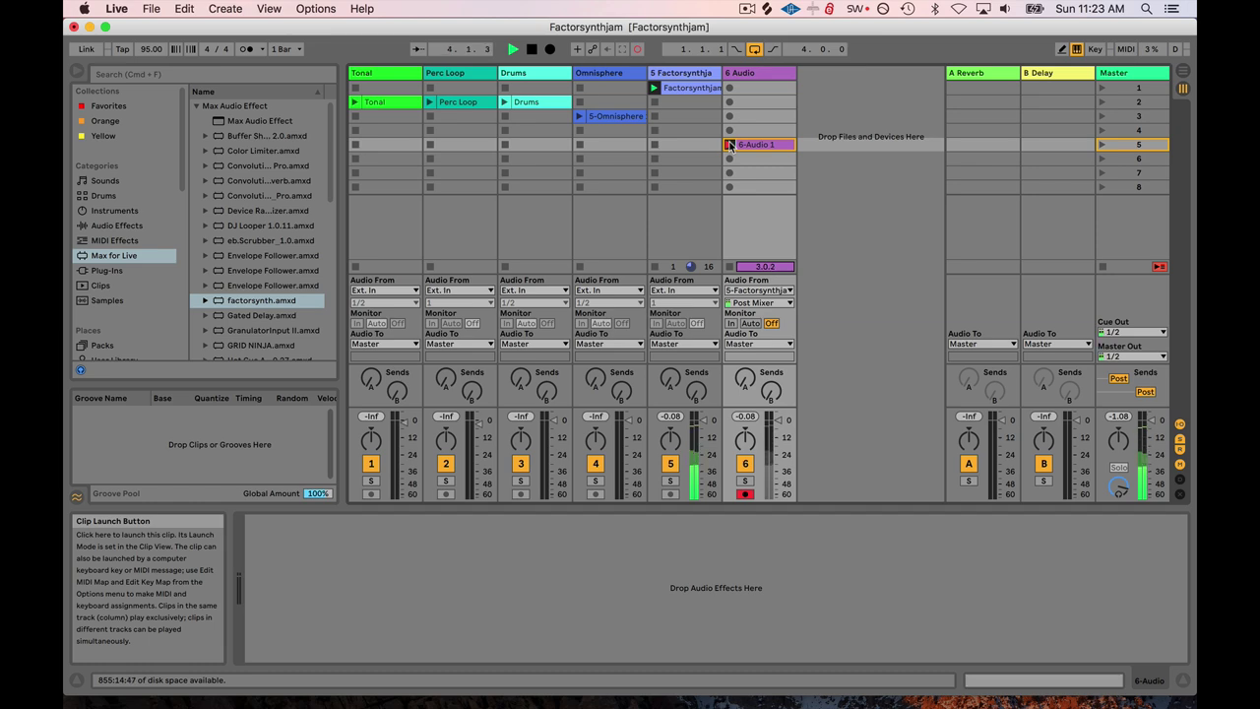
pyautogui.click(730, 145)
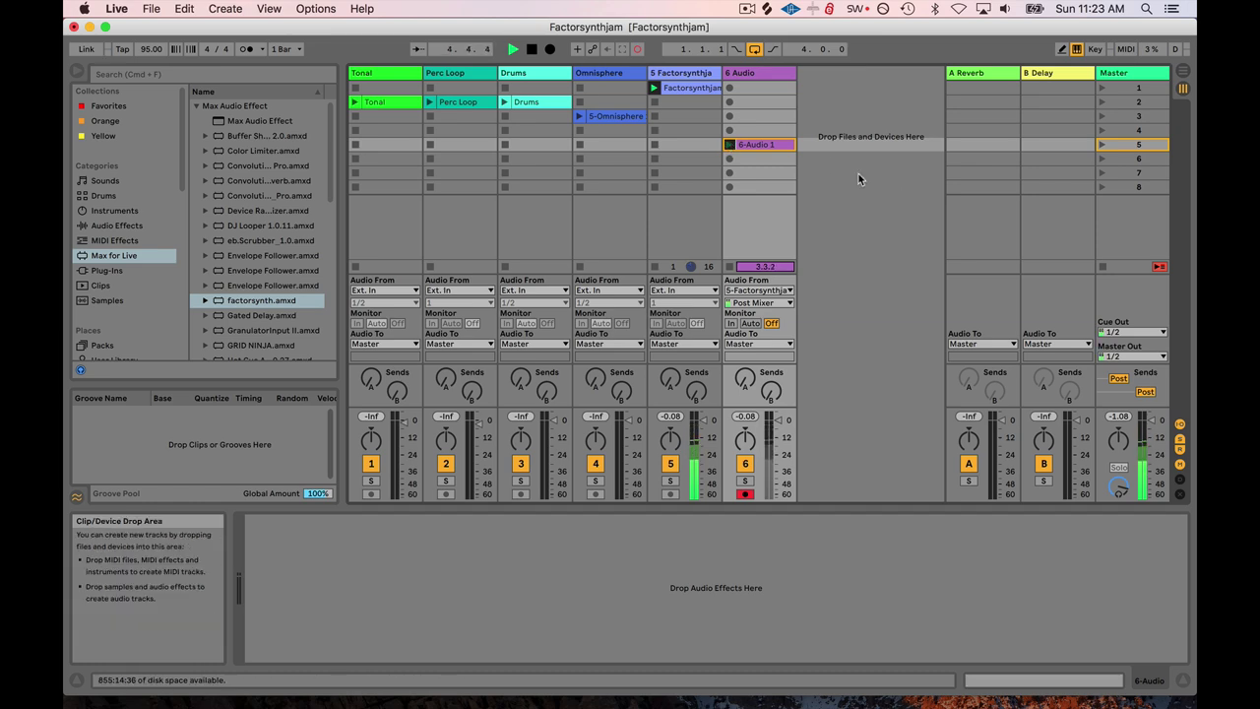
pyautogui.press('space')
# Reopen Factorsynth on the Factorsynthjam track, scramble its master connections again, and audition the new variation.
pyautogui.click(684, 144)
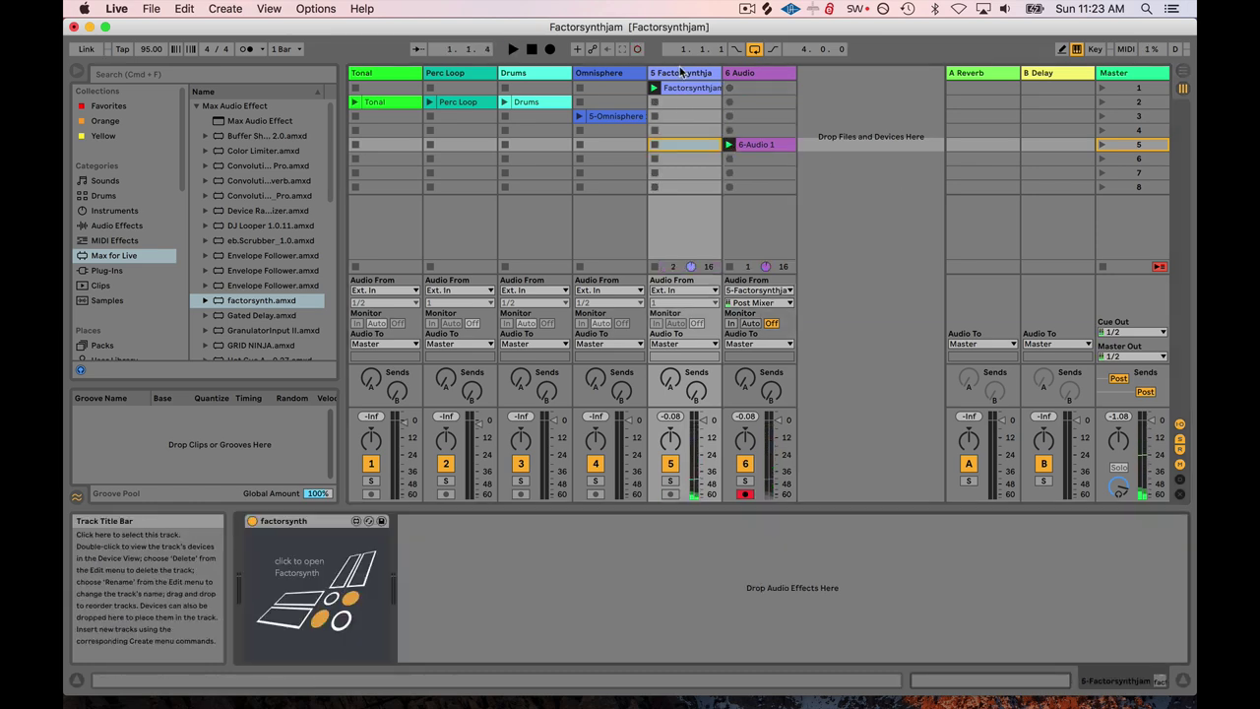
pyautogui.click(279, 563)
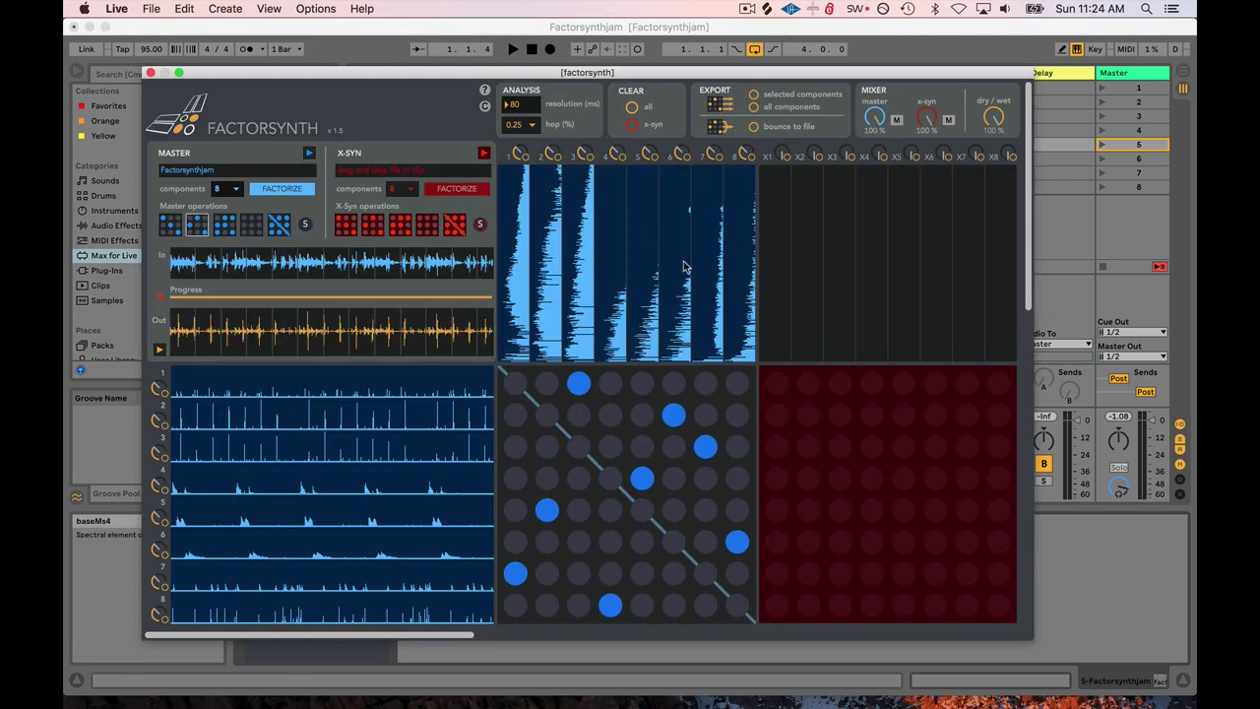
pyautogui.press('space')
pyautogui.moveTo(741, 72); pyautogui.dragTo(712, 176)
pyautogui.click(245, 327)
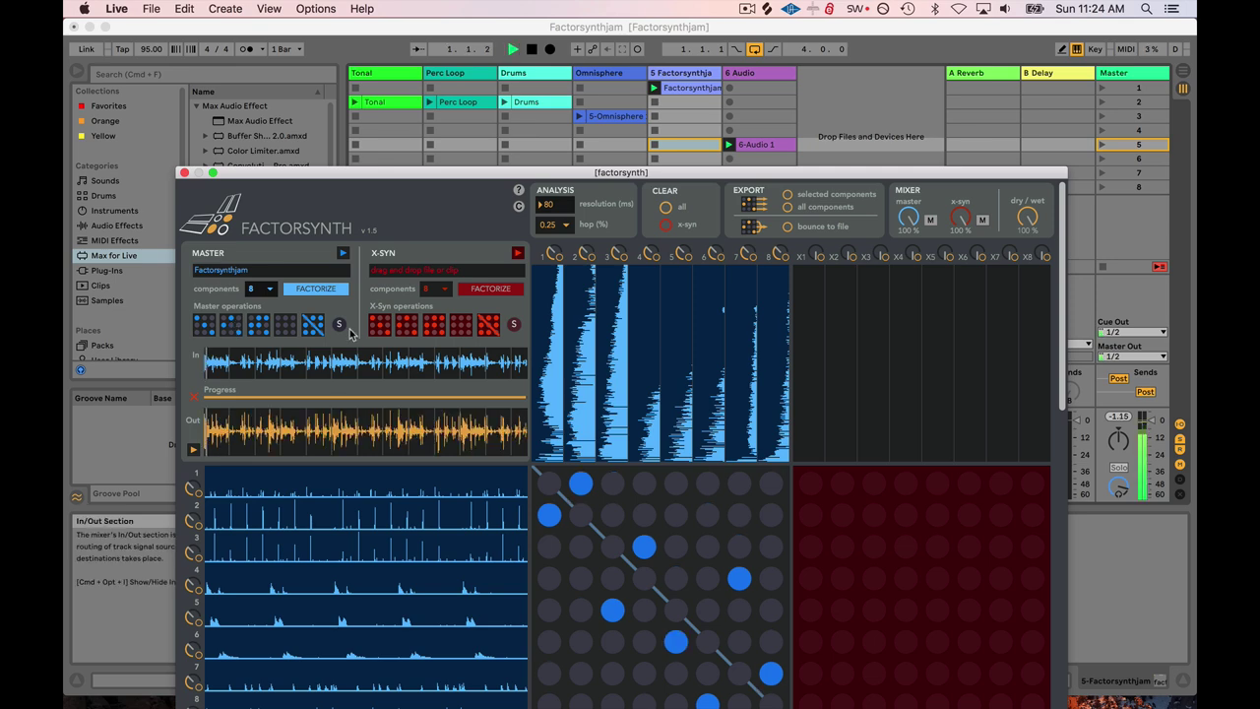
pyautogui.moveTo(389, 176); pyautogui.dragTo(571, 396)
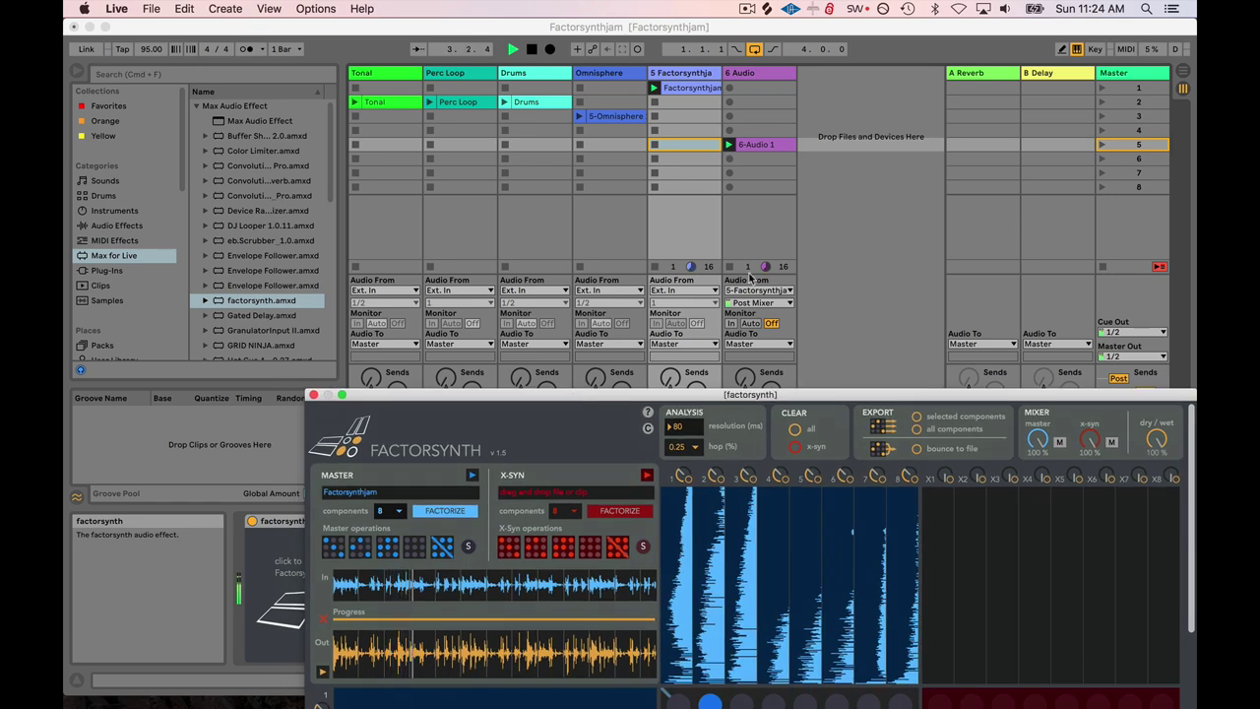
pyautogui.doubleClick(772, 394)
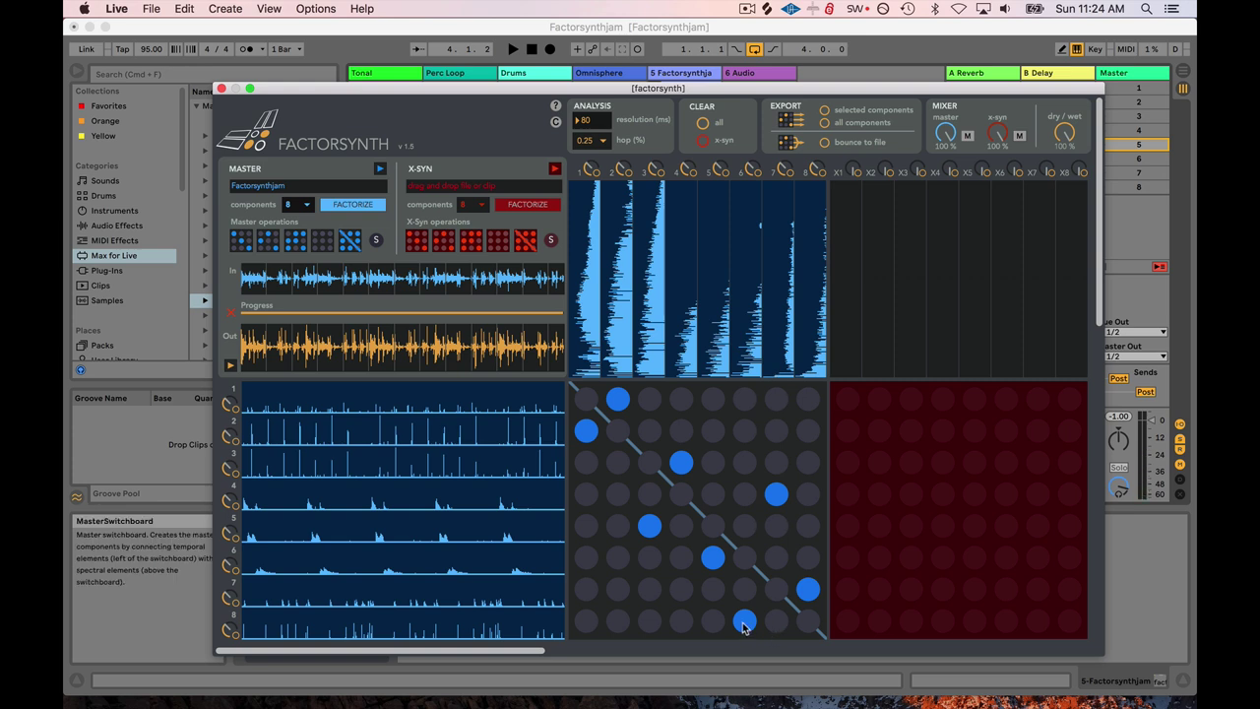
# Deactivate the connections of temporal elements 4, 7 and 8, and record the result into the sixth slot of the new audio track.
pyautogui.click(808, 591)
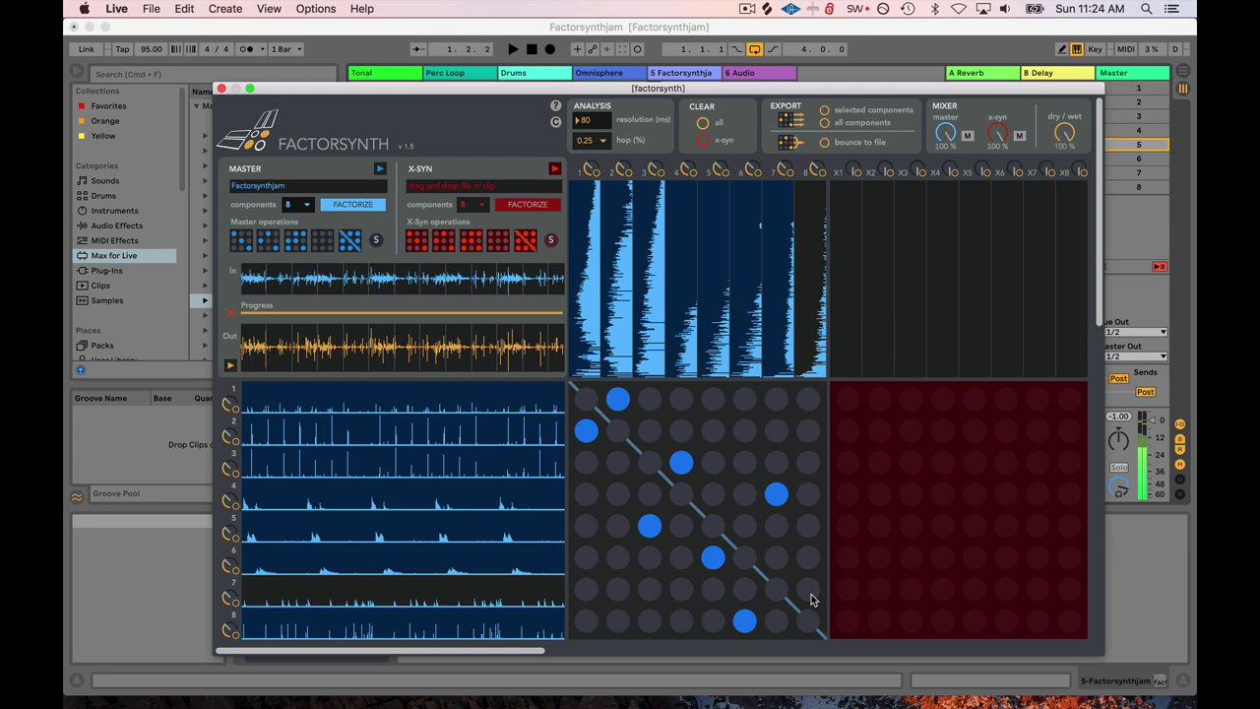
pyautogui.click(748, 620)
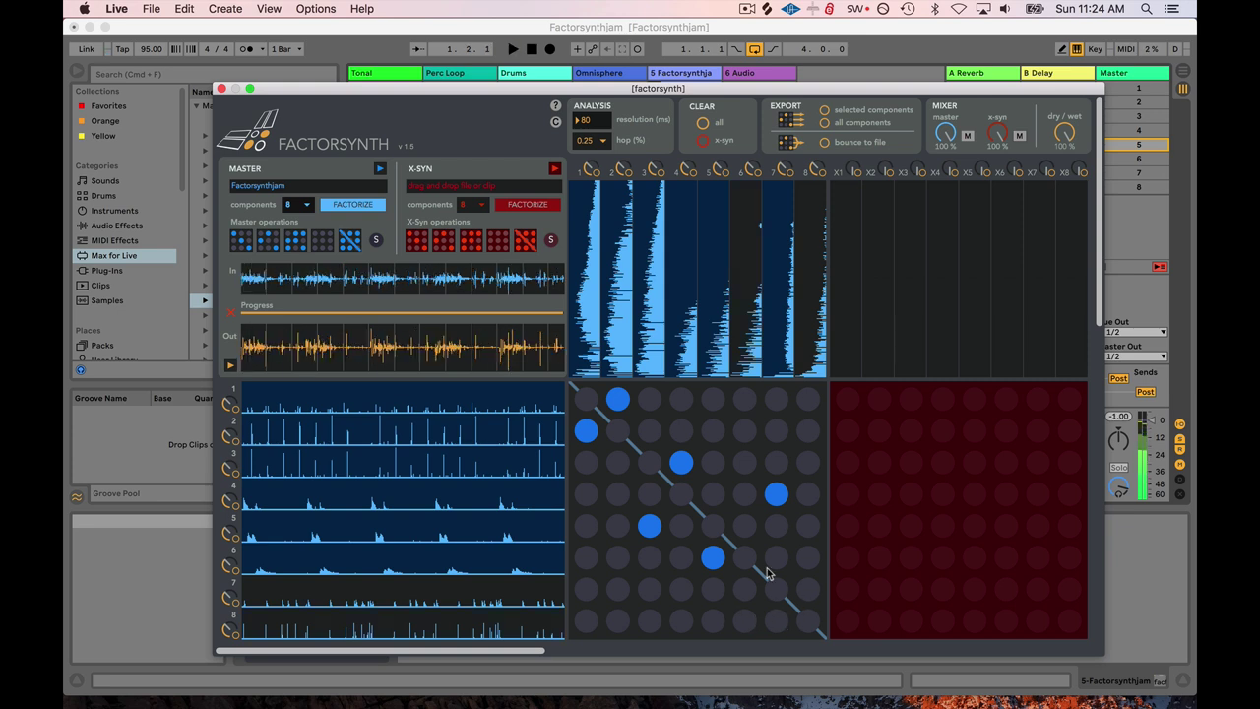
pyautogui.click(775, 494)
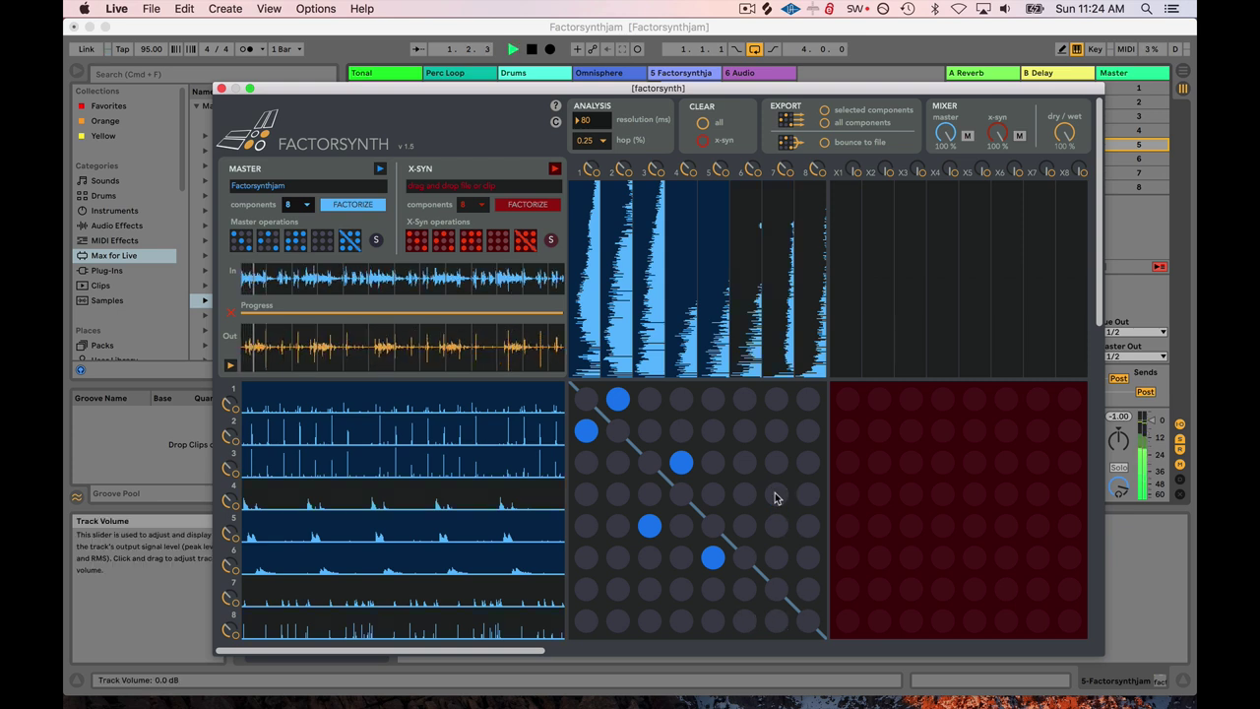
pyautogui.click(221, 88)
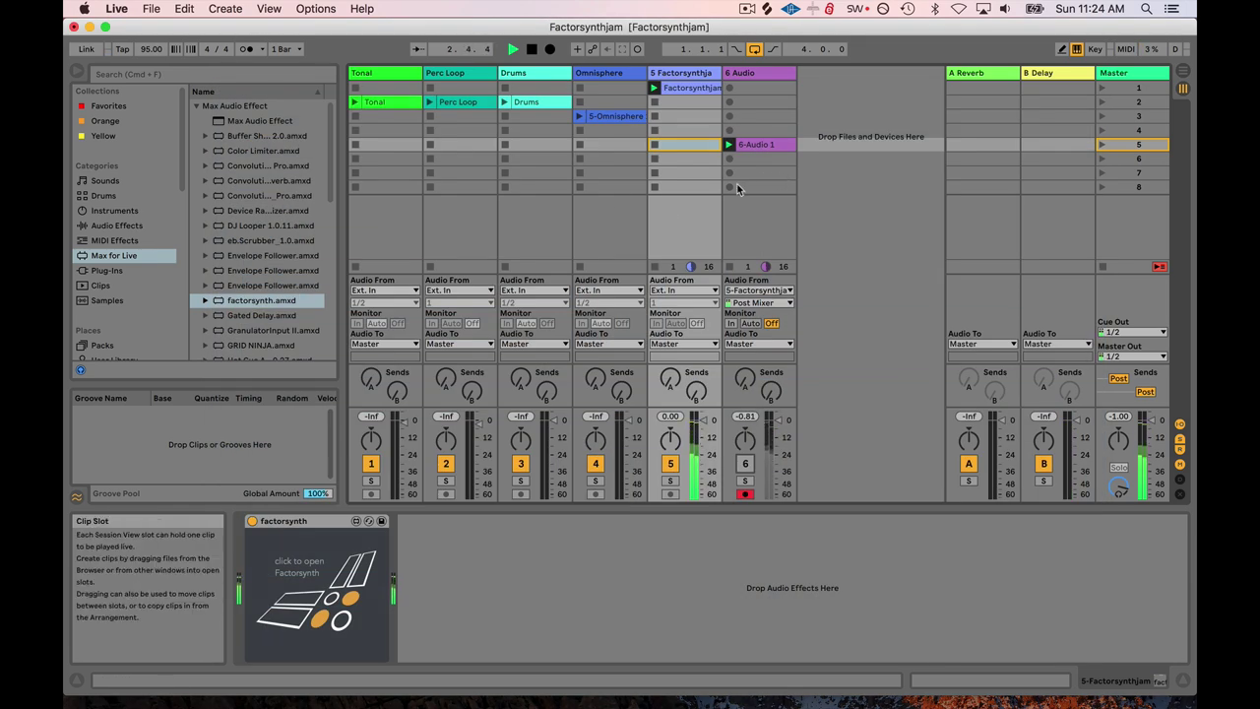
pyautogui.click(730, 158)
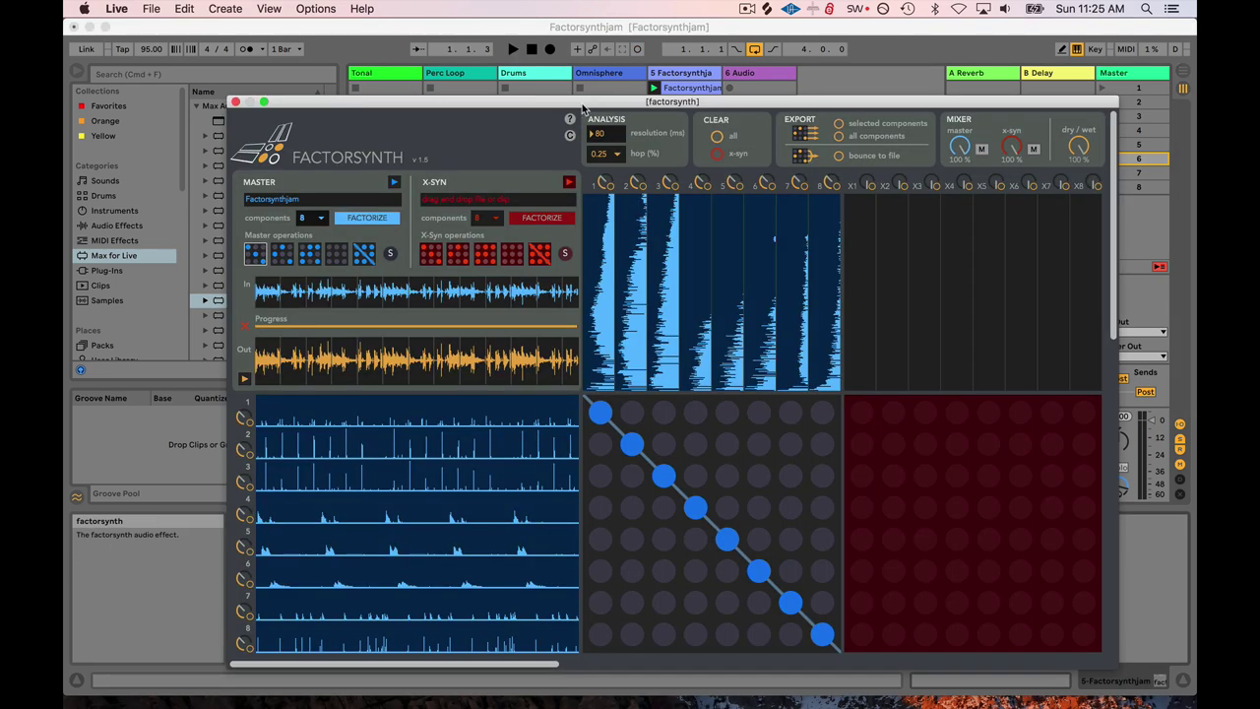
# Lower the gains of temporal elements 1 to 3, raise element 6, and adjust element 8 while auditioning the clip.
pyautogui.moveTo(581, 105); pyautogui.dragTo(537, 85)
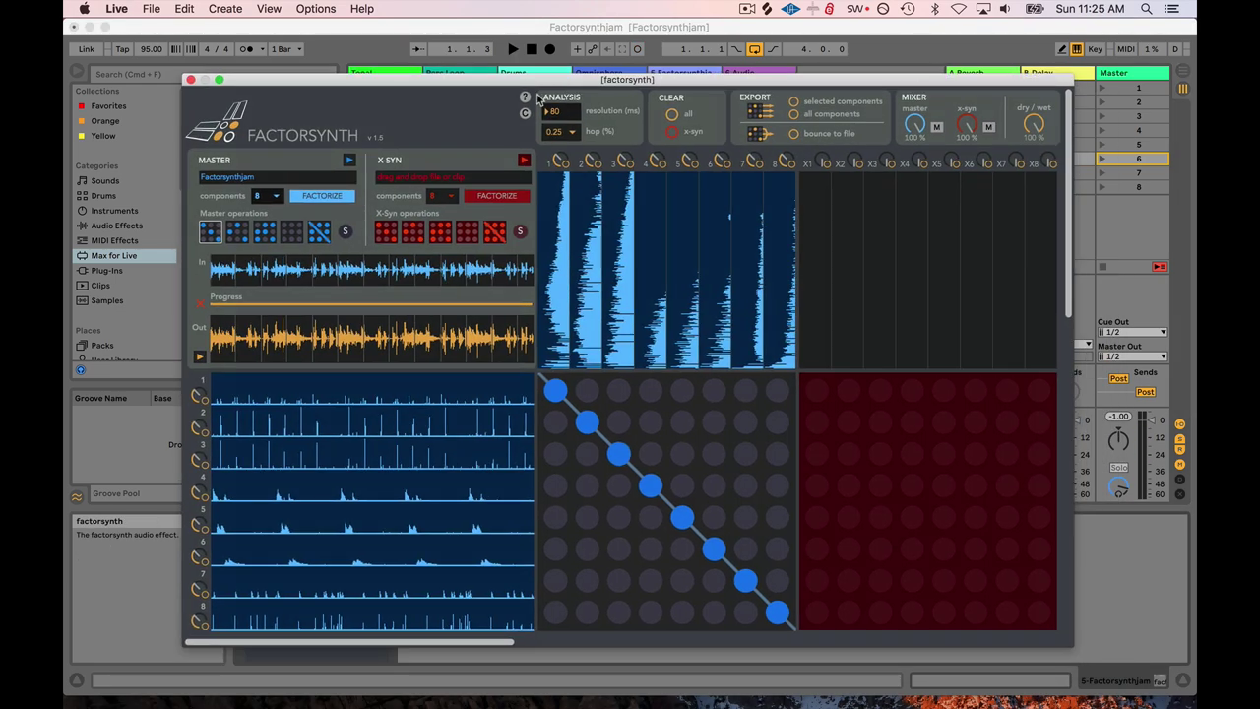
pyautogui.moveTo(372, 87); pyautogui.dragTo(420, 112)
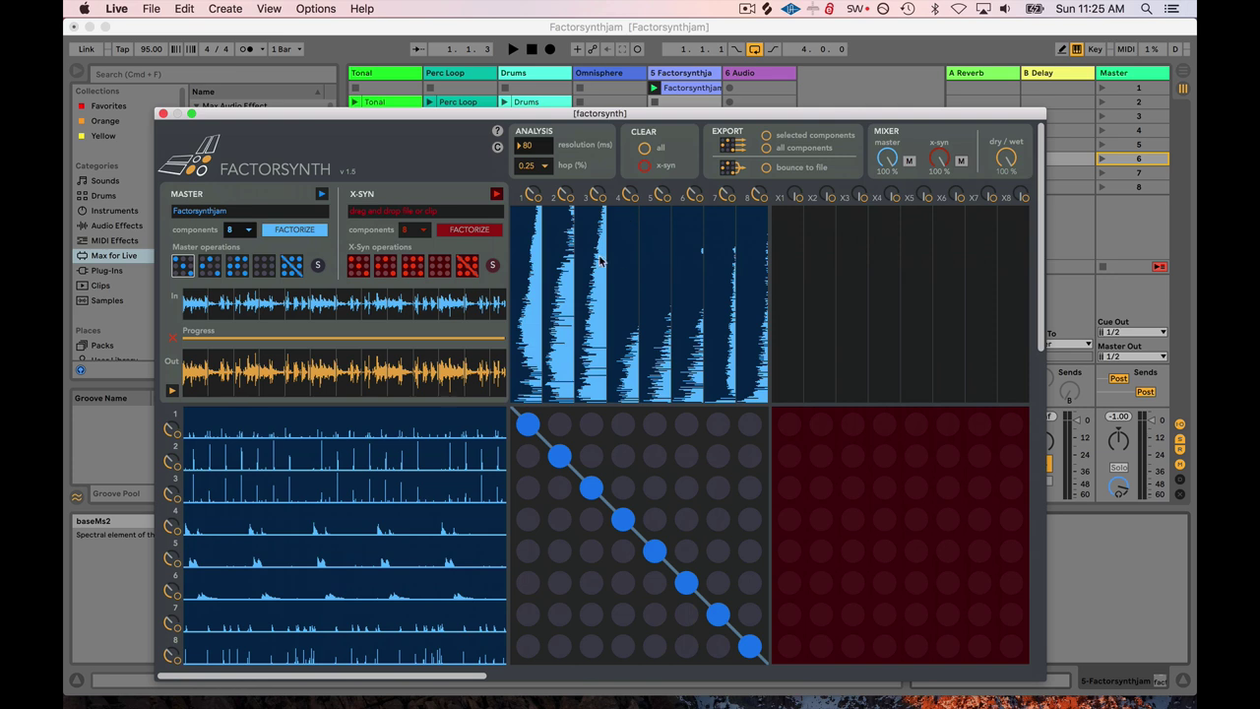
pyautogui.moveTo(567, 114); pyautogui.dragTo(628, 50)
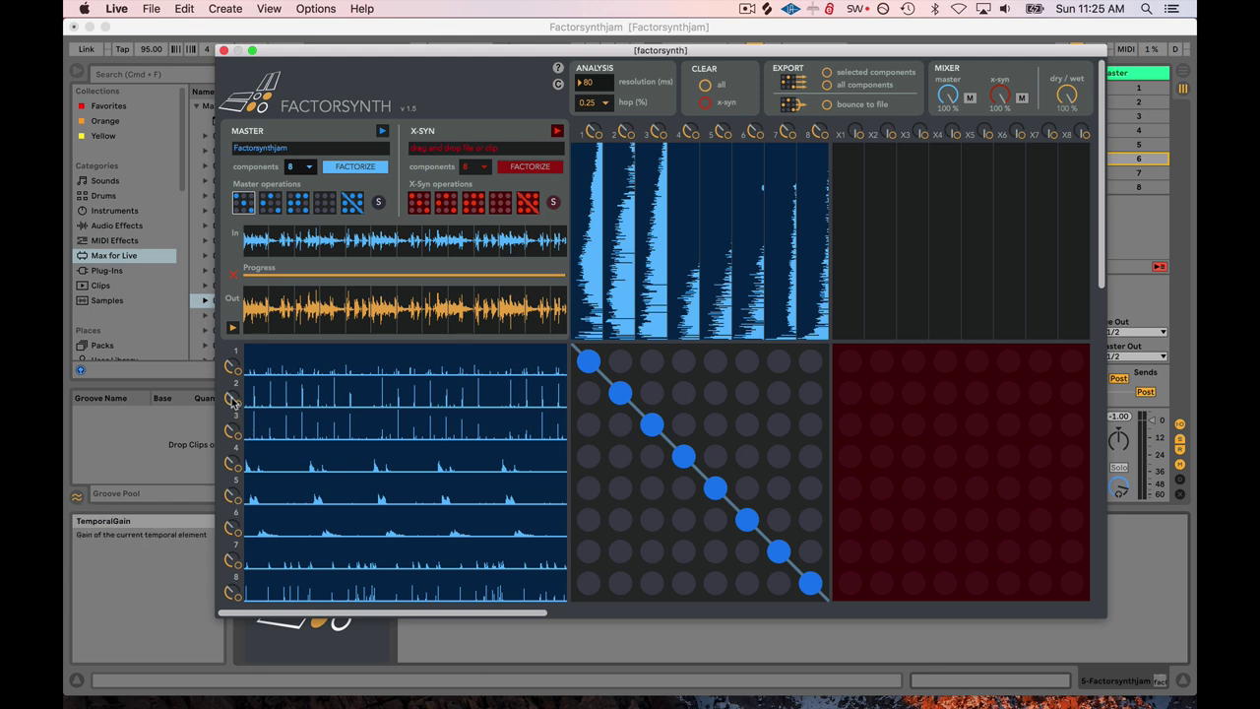
pyautogui.press('space')
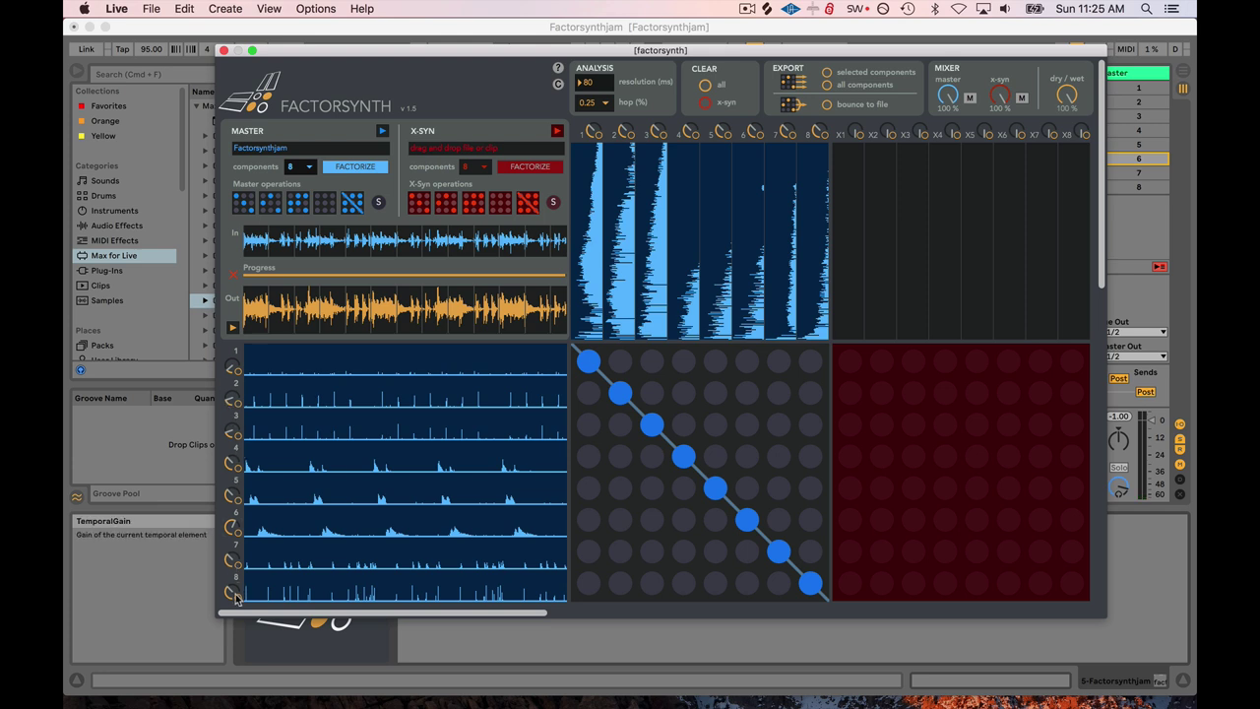
pyautogui.moveTo(231, 599); pyautogui.dragTo(231, 590)
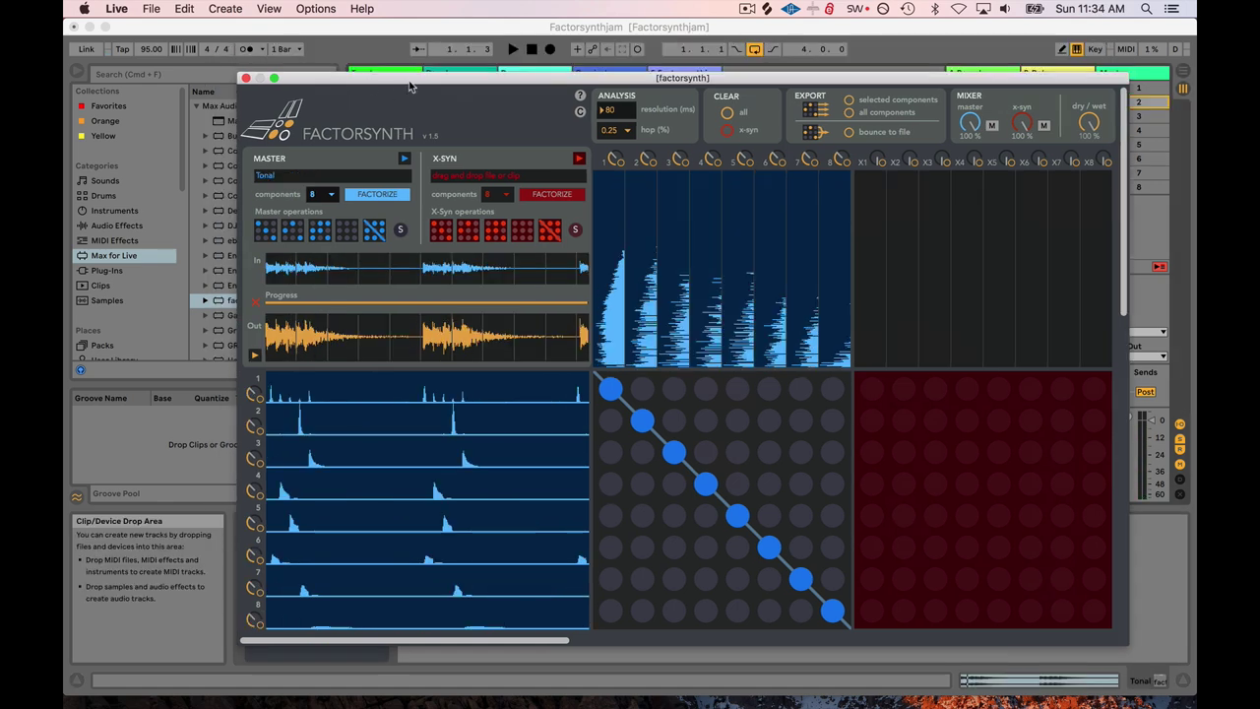
# Check which component counts are available for factorizing the Tonal clip.
pyautogui.moveTo(409, 80); pyautogui.dragTo(404, 126)
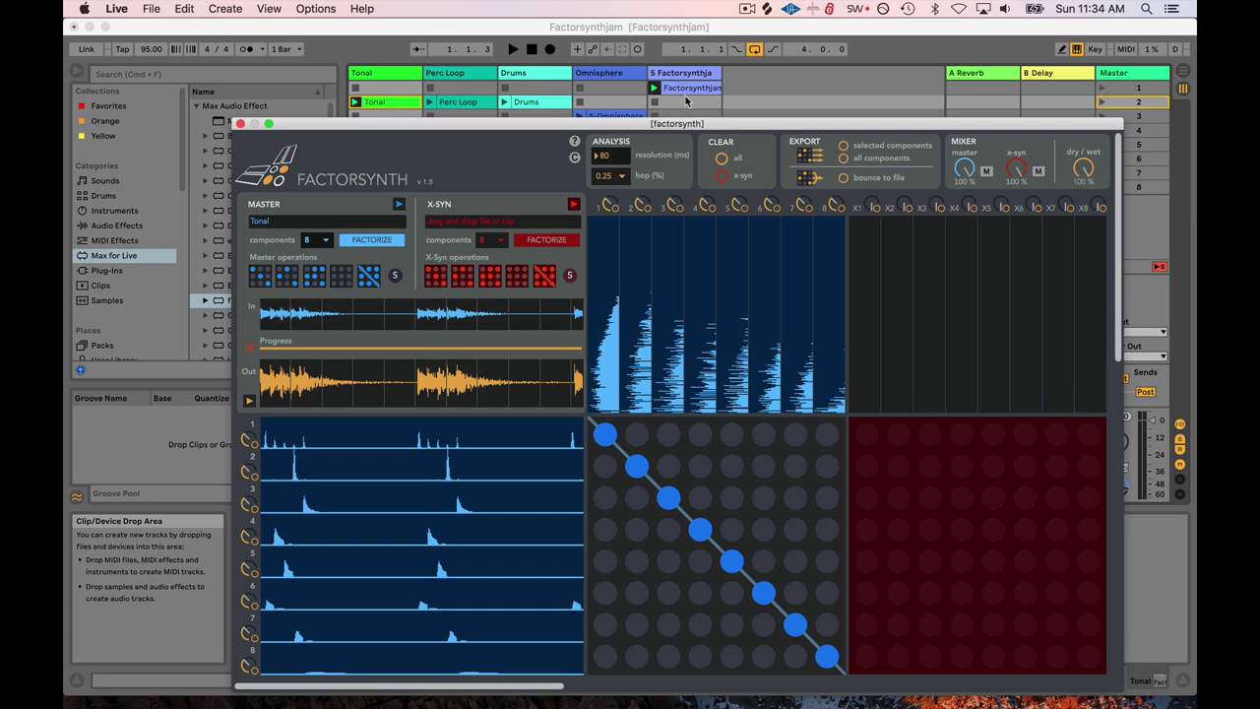
pyautogui.moveTo(390, 119); pyautogui.dragTo(303, 88)
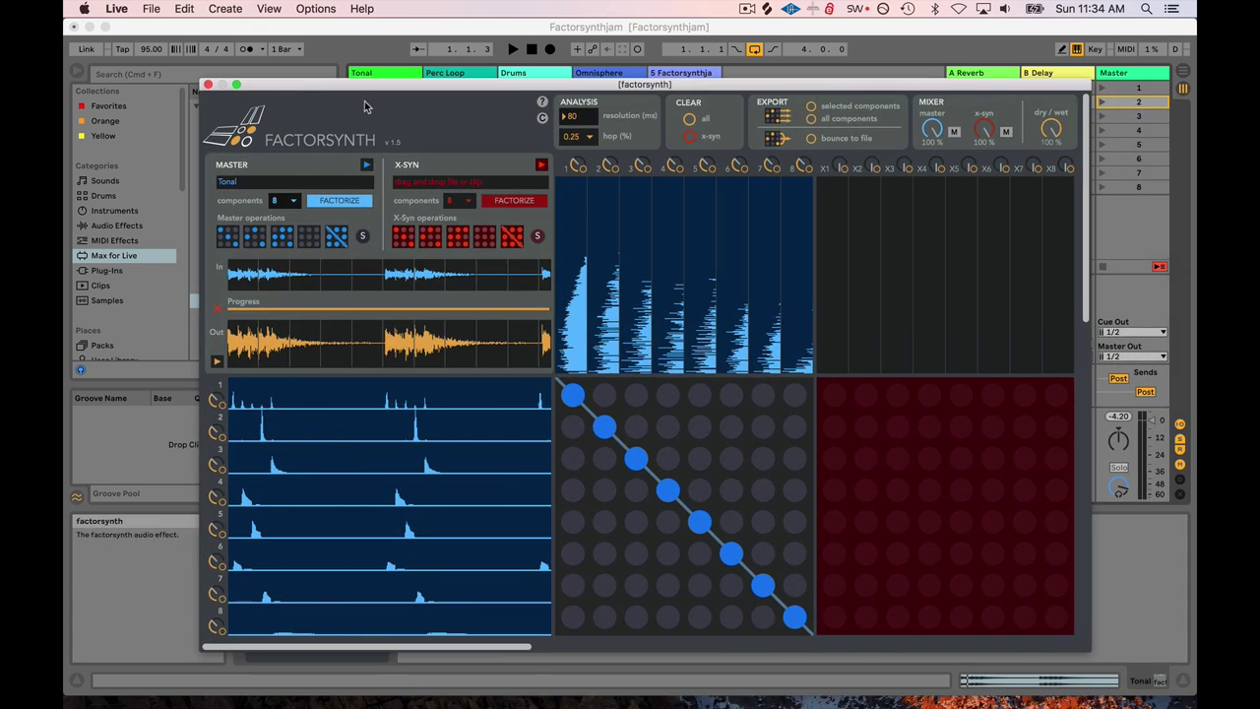
pyautogui.click(284, 201)
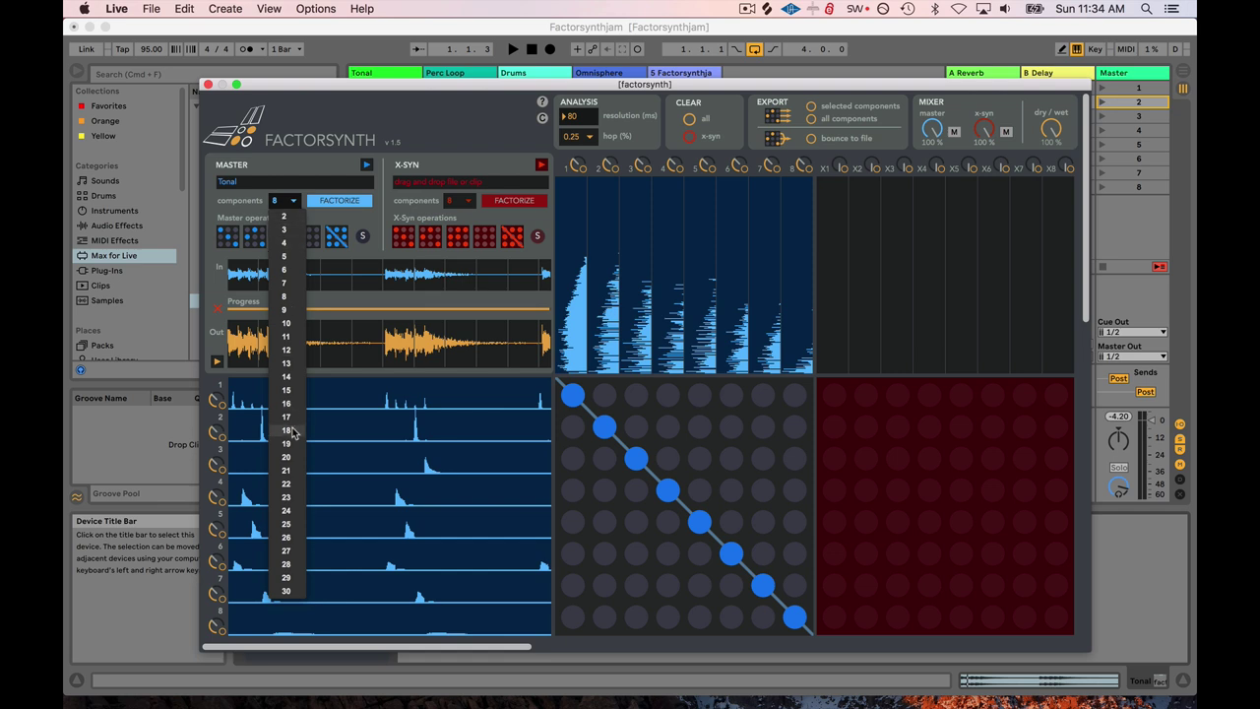
pyautogui.click(587, 168)
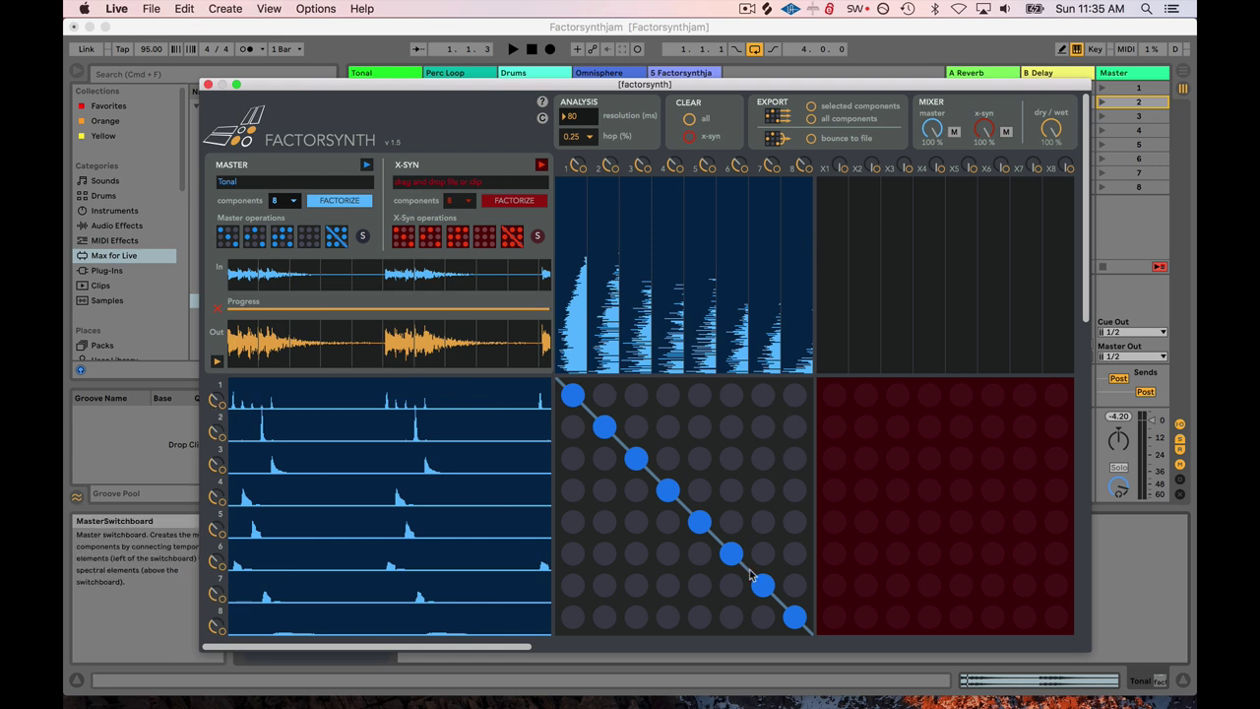
pyautogui.moveTo(551, 83); pyautogui.dragTo(705, 81)
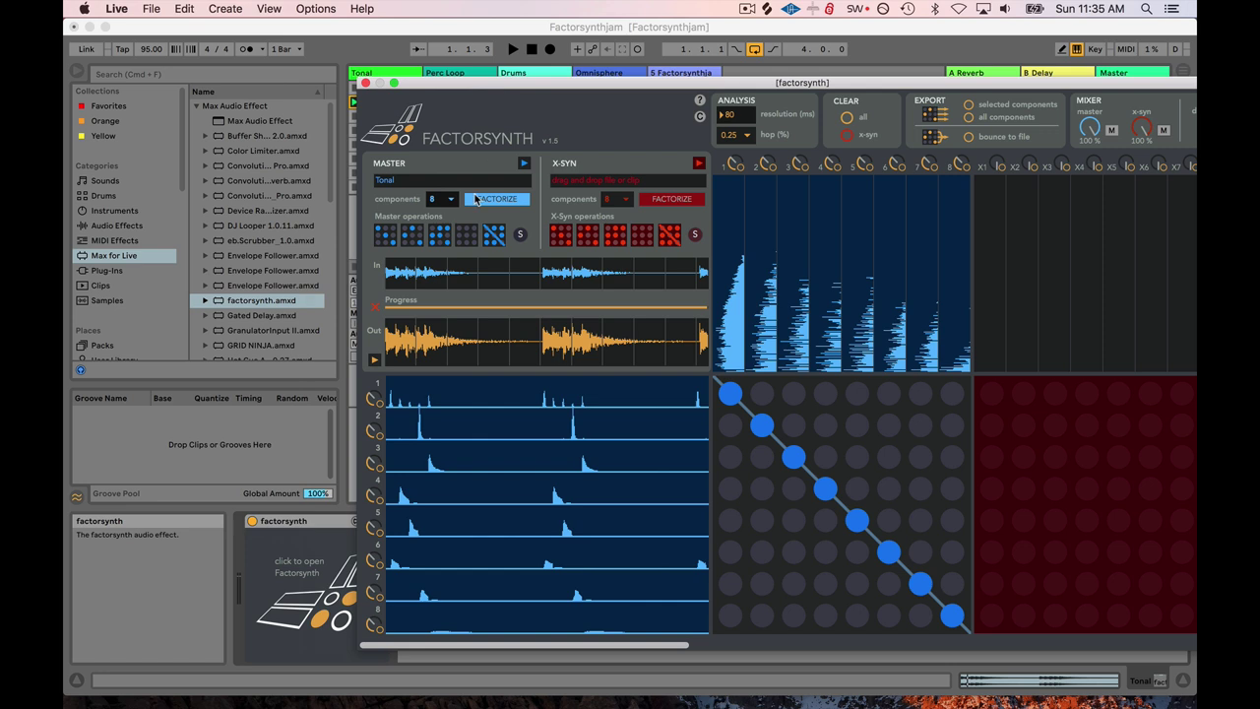
# Scramble the Tonal clip's master connections several times and audition the resulting variations.
pyautogui.click(411, 242)
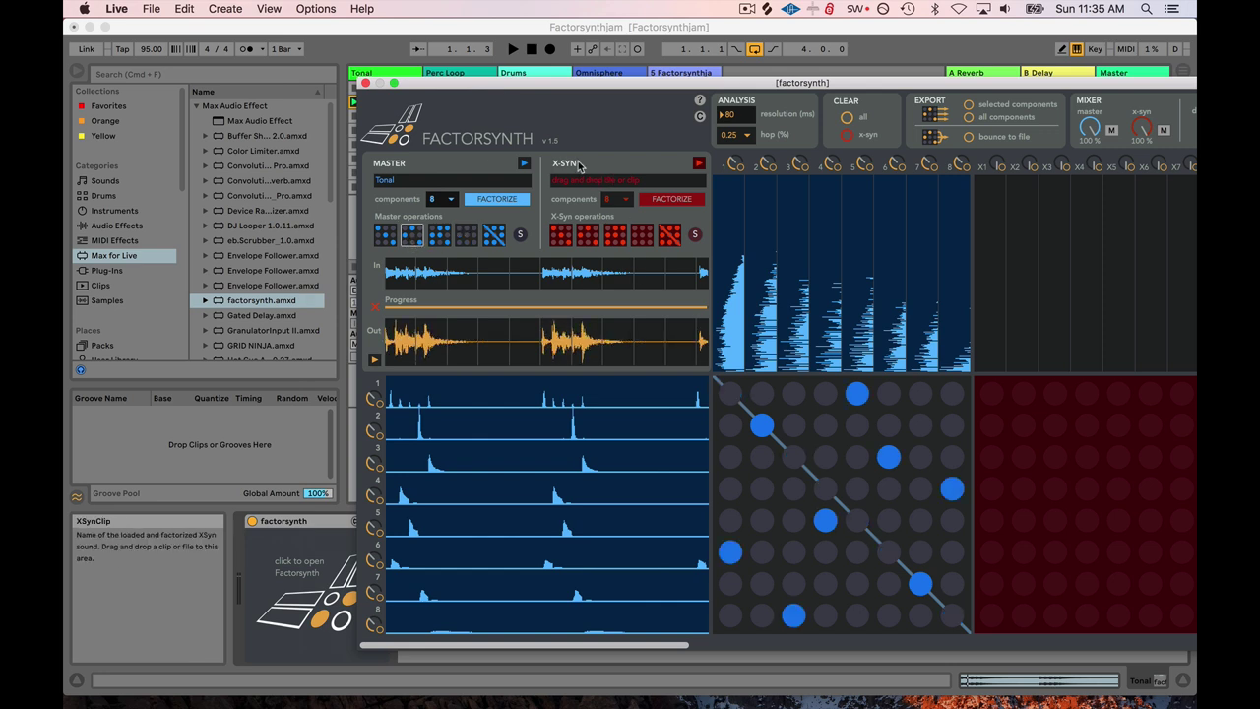
pyautogui.press('space')
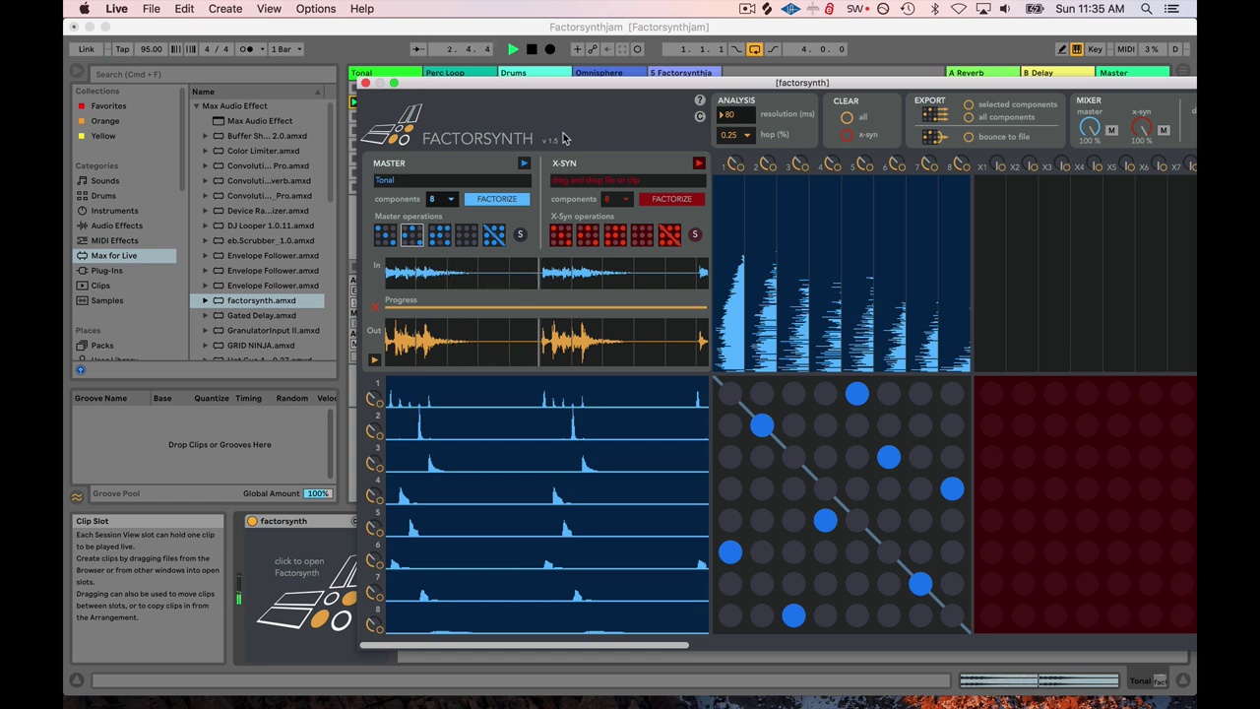
pyautogui.press('space')
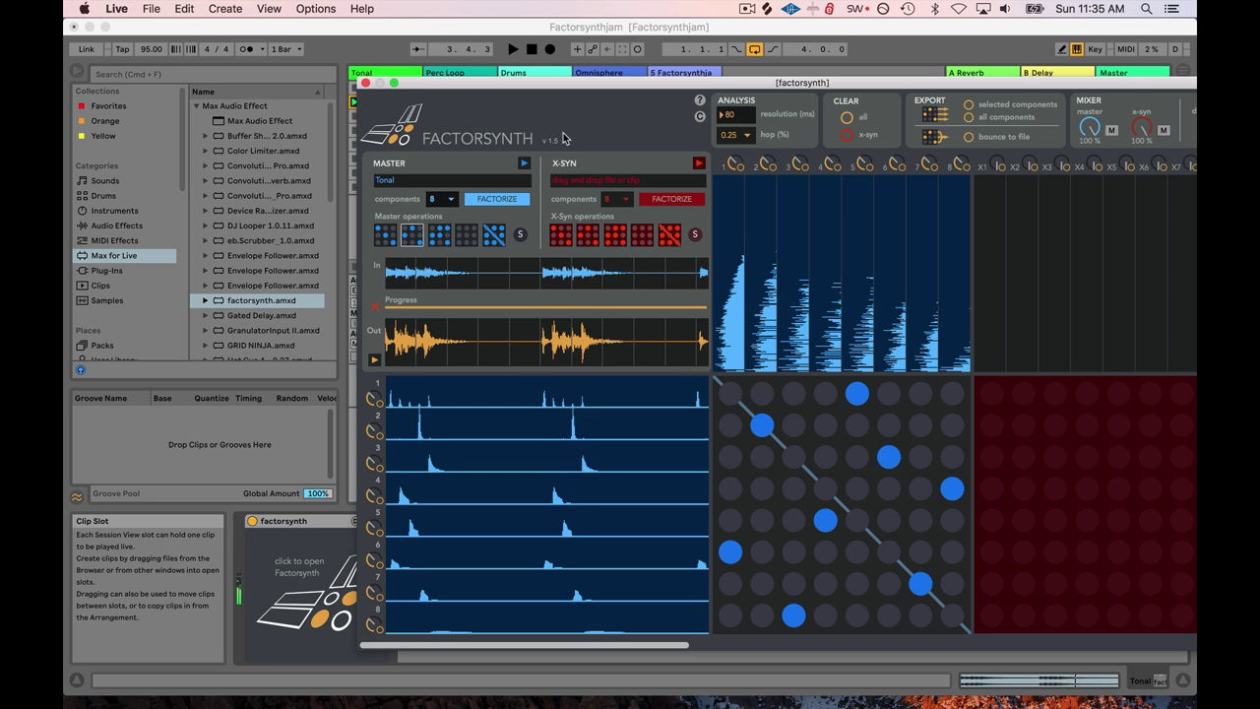
pyautogui.click(465, 237)
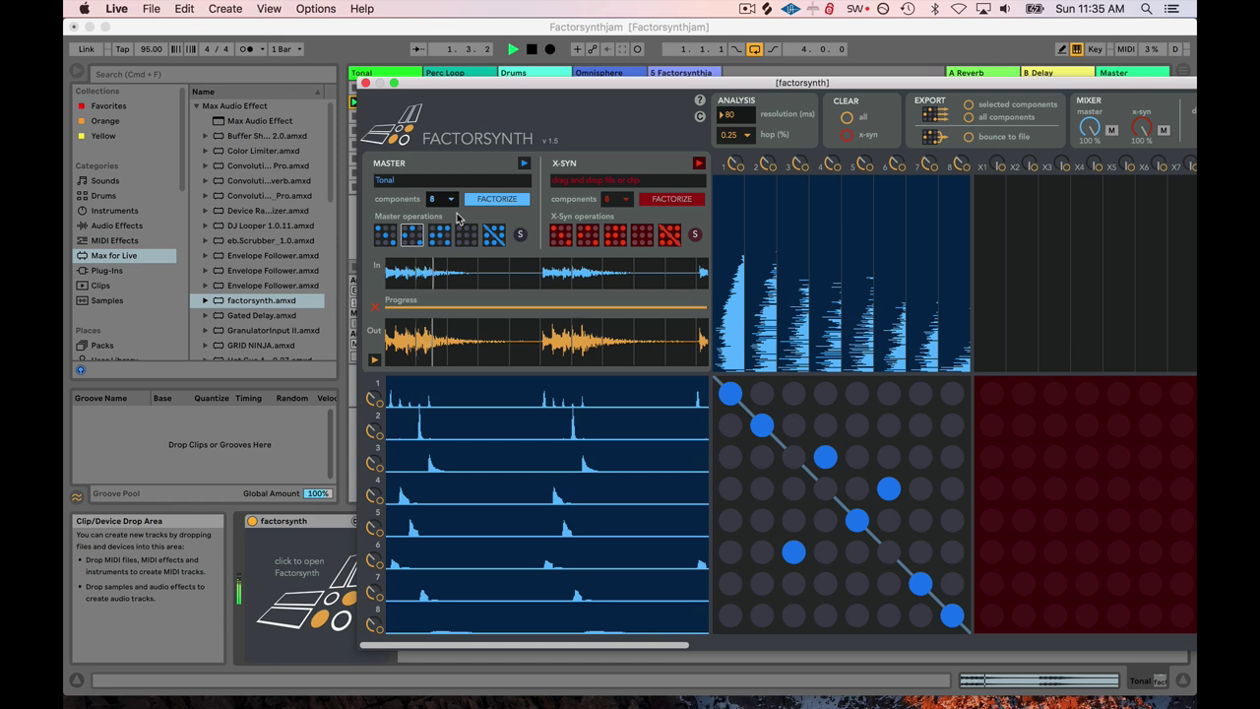
pyautogui.click(414, 237)
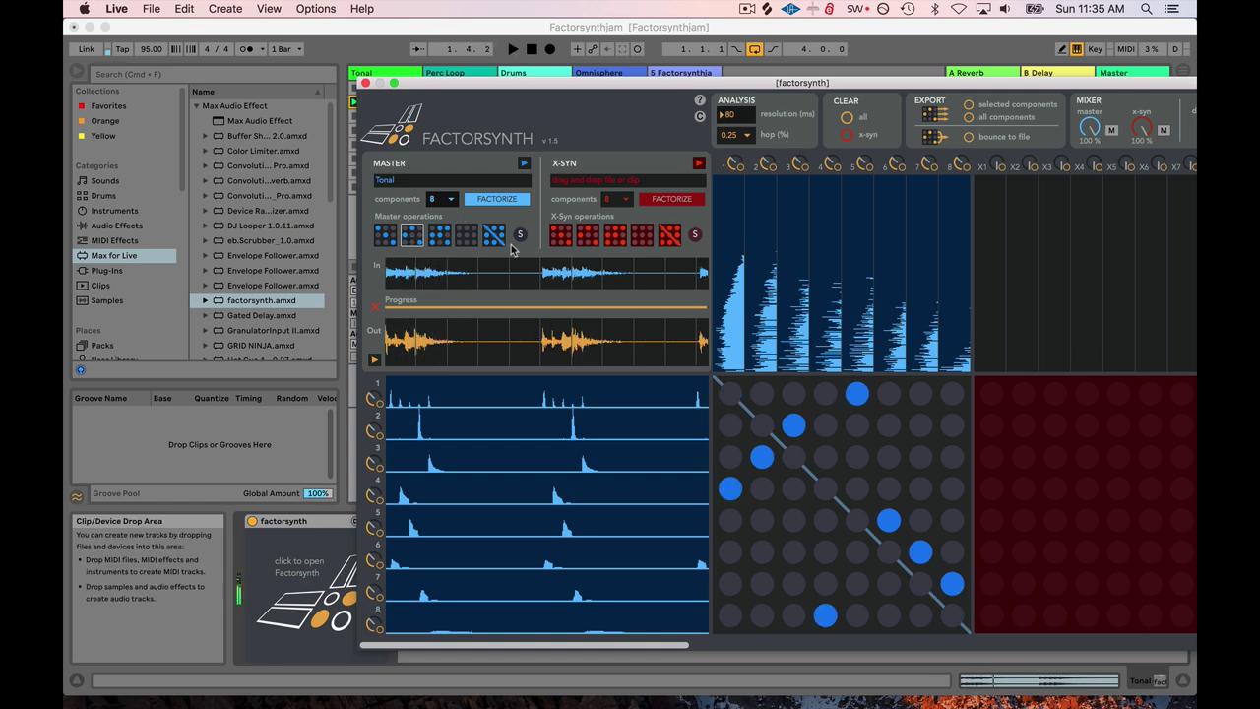
# Reconnect temporal elements 2, 3, 4 and 6 to spectral elements 2, 6, 3 and 5, disconnect elements 1 and 5, and audition the result.
pyautogui.click(760, 455)
pyautogui.click(760, 424)
pyautogui.click(793, 424)
pyautogui.click(793, 488)
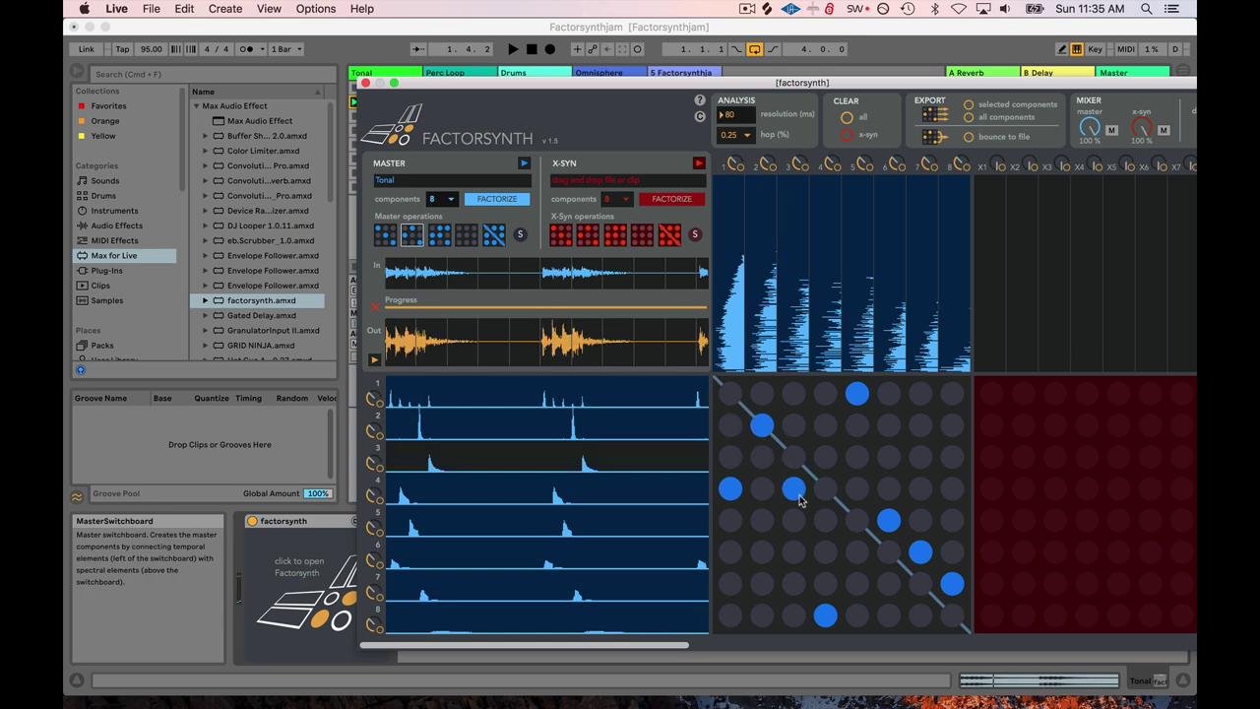
pyautogui.click(887, 456)
pyautogui.click(856, 393)
pyautogui.click(888, 519)
pyautogui.click(857, 552)
pyautogui.press('space')
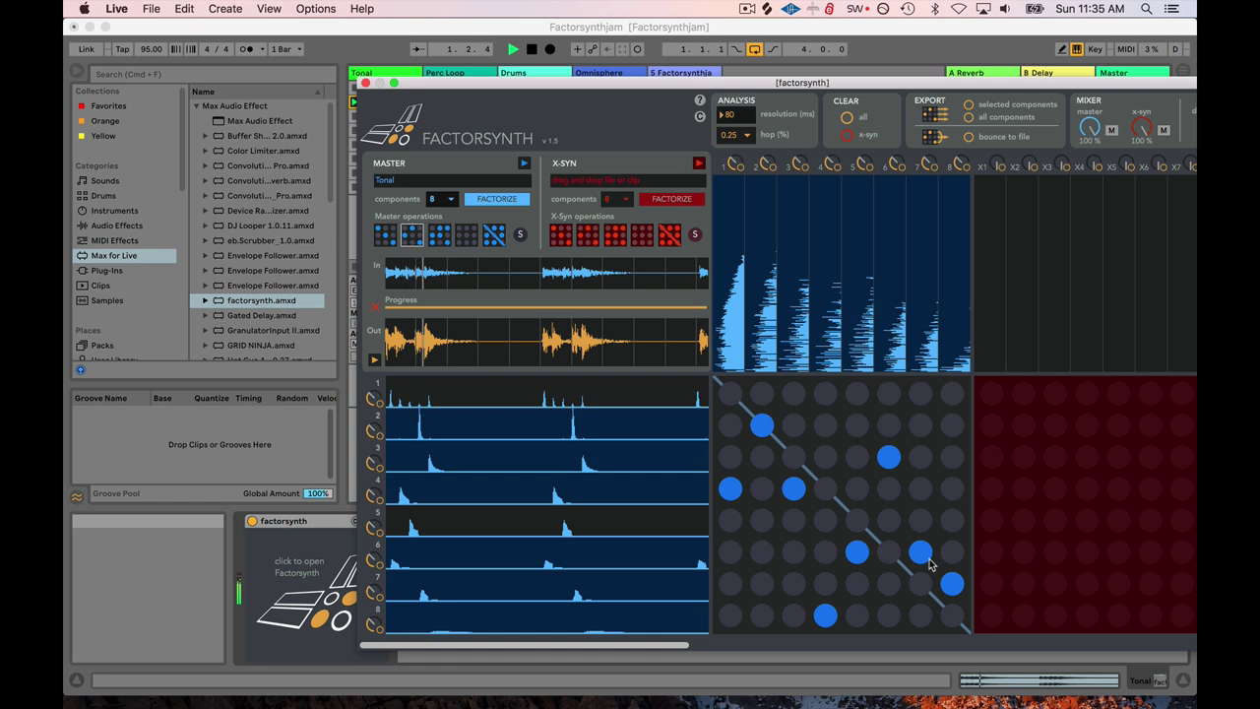
# Reset the master connections to the diagonal, and draw swells into the first half of temporal elements 4, 3, 7 and 1.
pyautogui.click(385, 233)
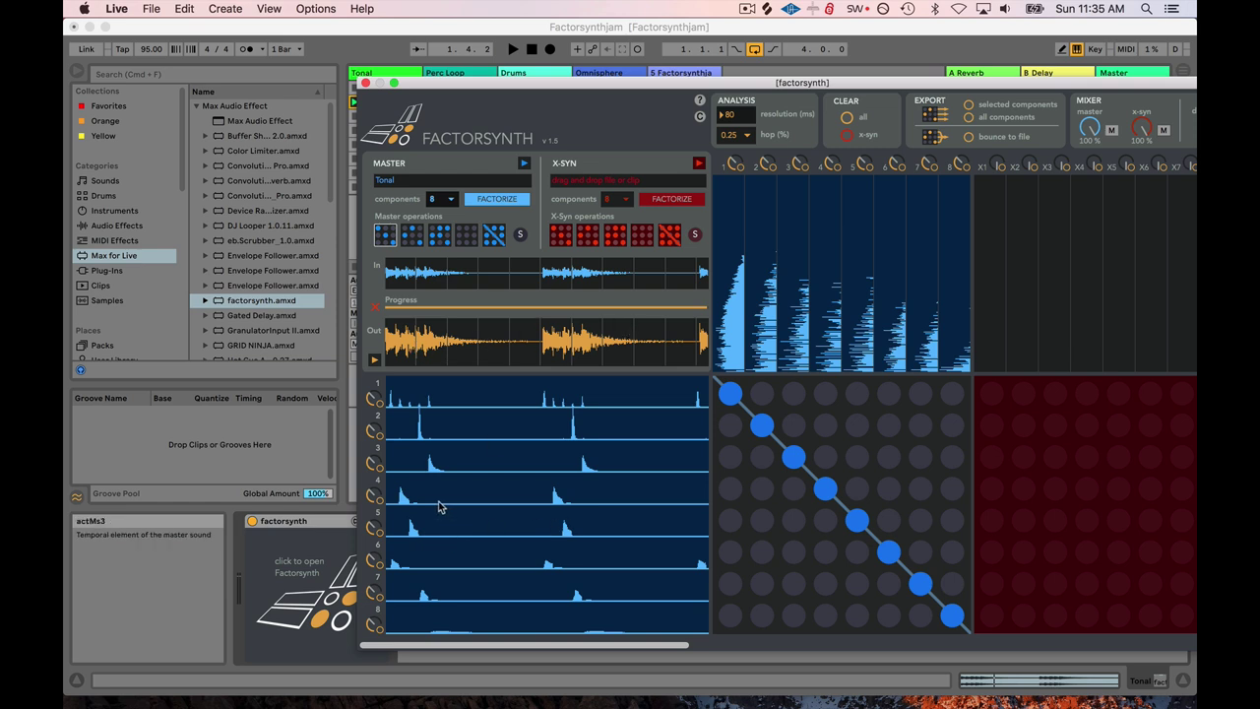
pyautogui.moveTo(438, 507)
pyautogui.mouseDown()
pyautogui.moveTo(505, 490)
pyautogui.moveTo(540, 504)
pyautogui.moveTo(504, 470)
pyautogui.moveTo(561, 466)
pyautogui.mouseUp()
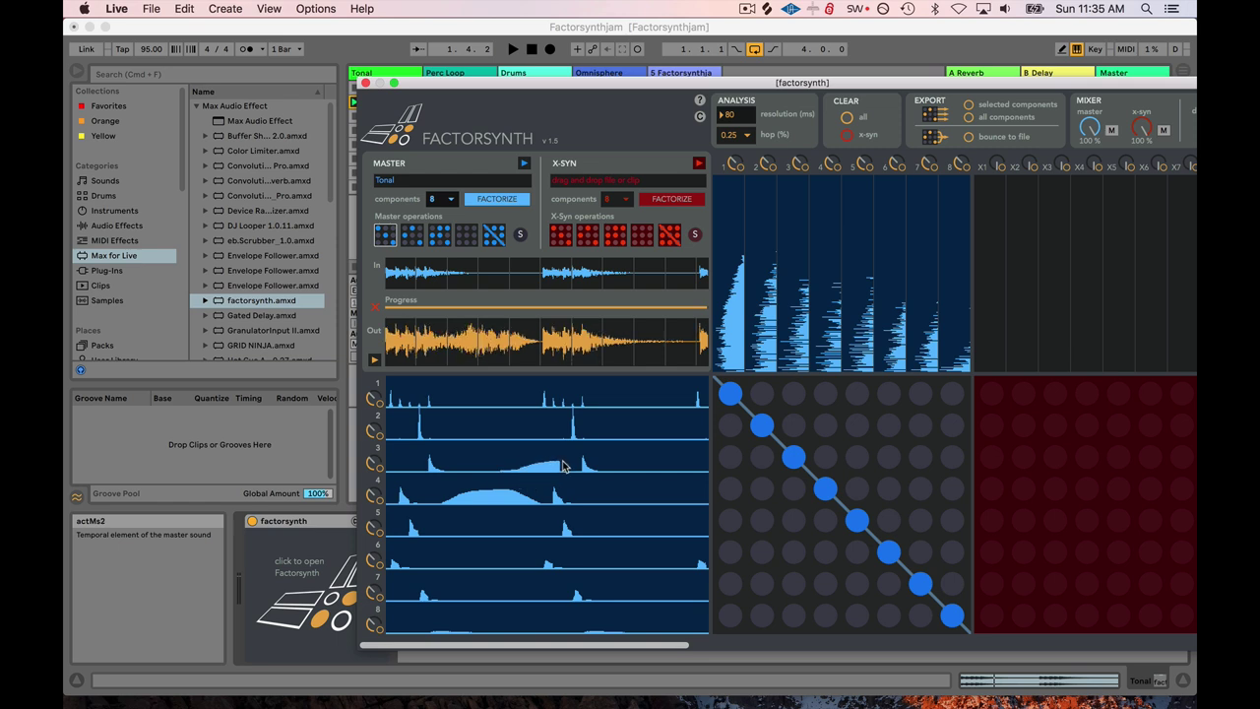
pyautogui.moveTo(464, 590); pyautogui.dragTo(551, 600)
pyautogui.moveTo(464, 406); pyautogui.dragTo(516, 404)
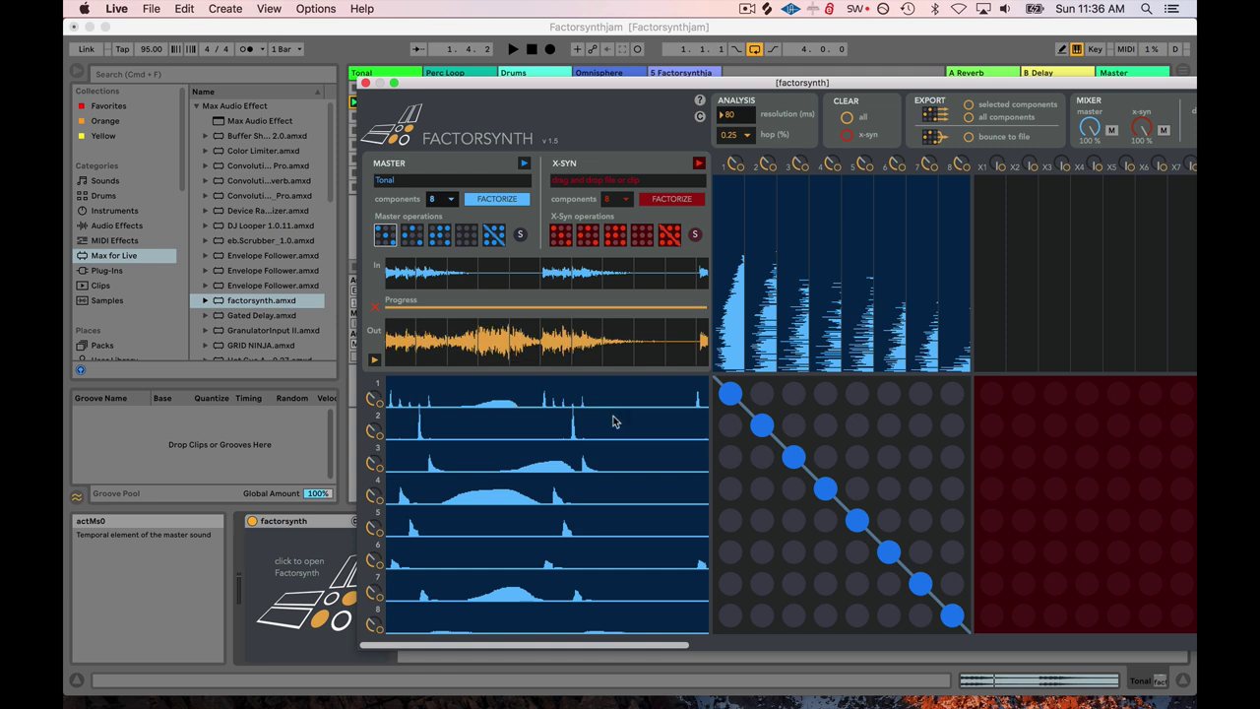
# Draw swells into the second half of temporal elements 3, 5 and 1, and audition the reshaped Tonal clip.
pyautogui.moveTo(620, 473); pyautogui.dragTo(689, 461)
pyautogui.moveTo(619, 541); pyautogui.dragTo(686, 540)
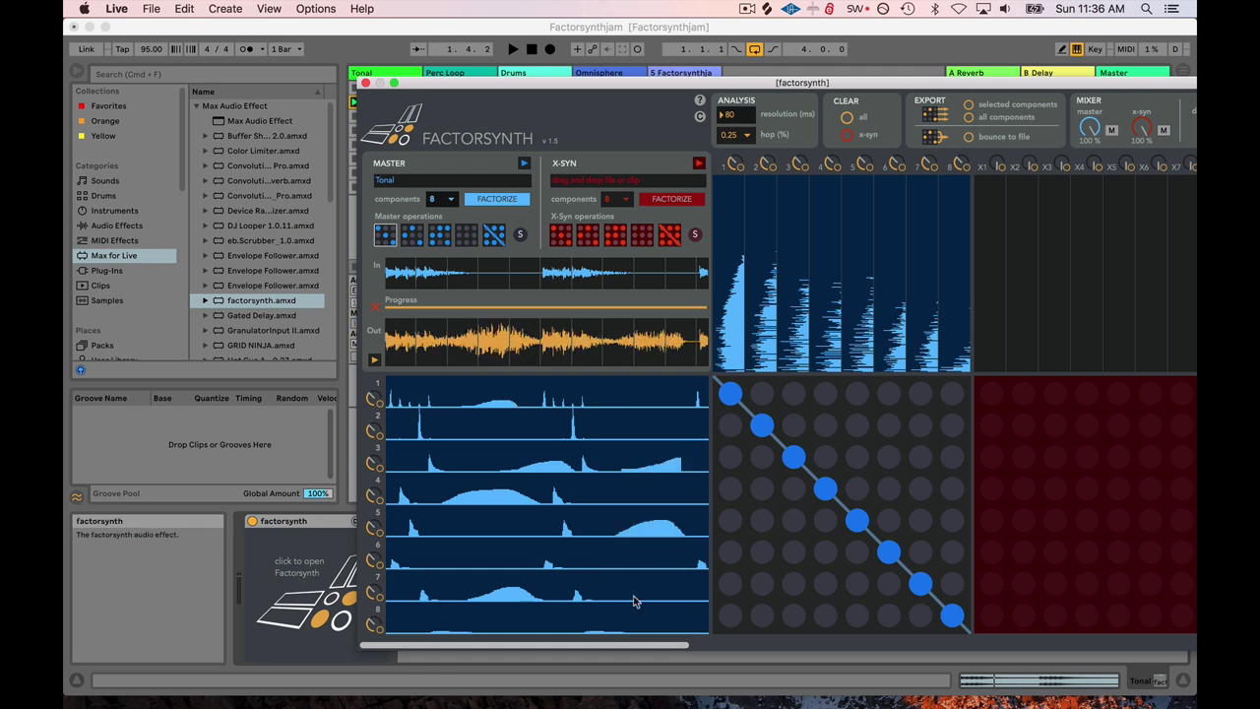
pyautogui.press('space')
pyautogui.moveTo(613, 403)
pyautogui.mouseDown()
pyautogui.moveTo(644, 393)
pyautogui.moveTo(680, 407)
pyautogui.mouseUp()
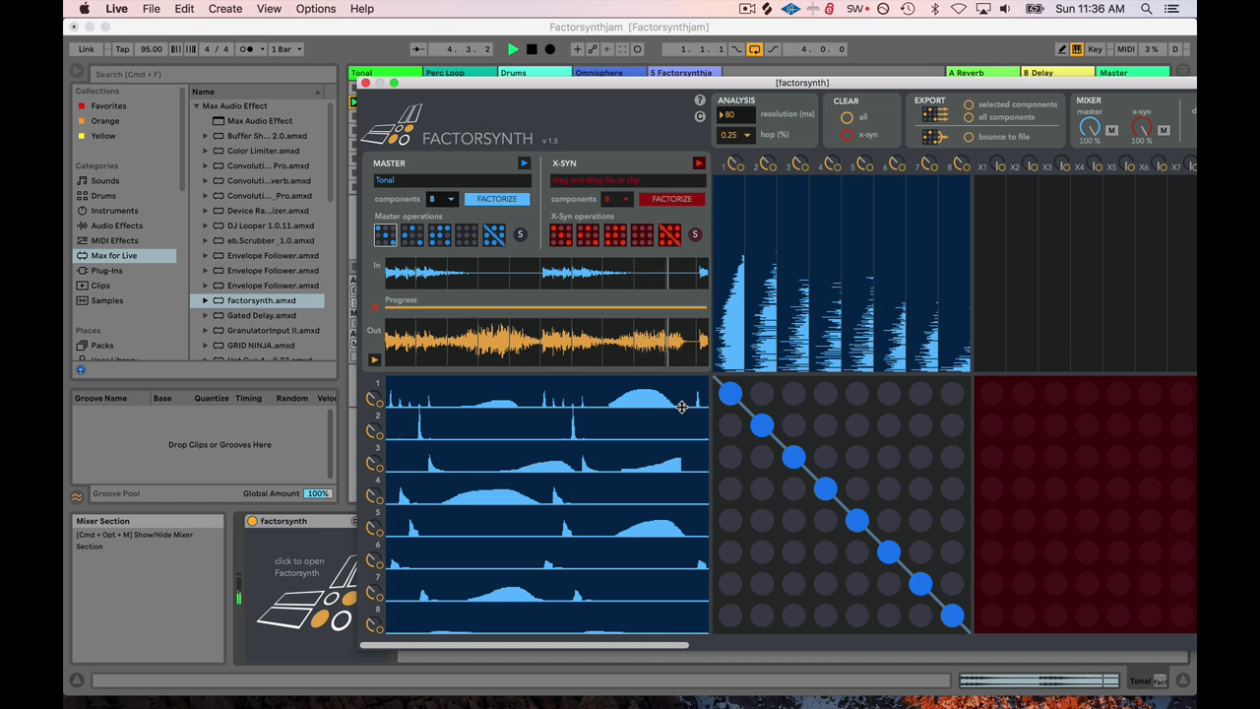
pyautogui.press('space')
# Insert a new audio track after the Factorsynthjam track, and set its input to the Tonal track, Post Mixer.
pyautogui.moveTo(436, 79); pyautogui.dragTo(544, 137)
pyautogui.click(689, 79)
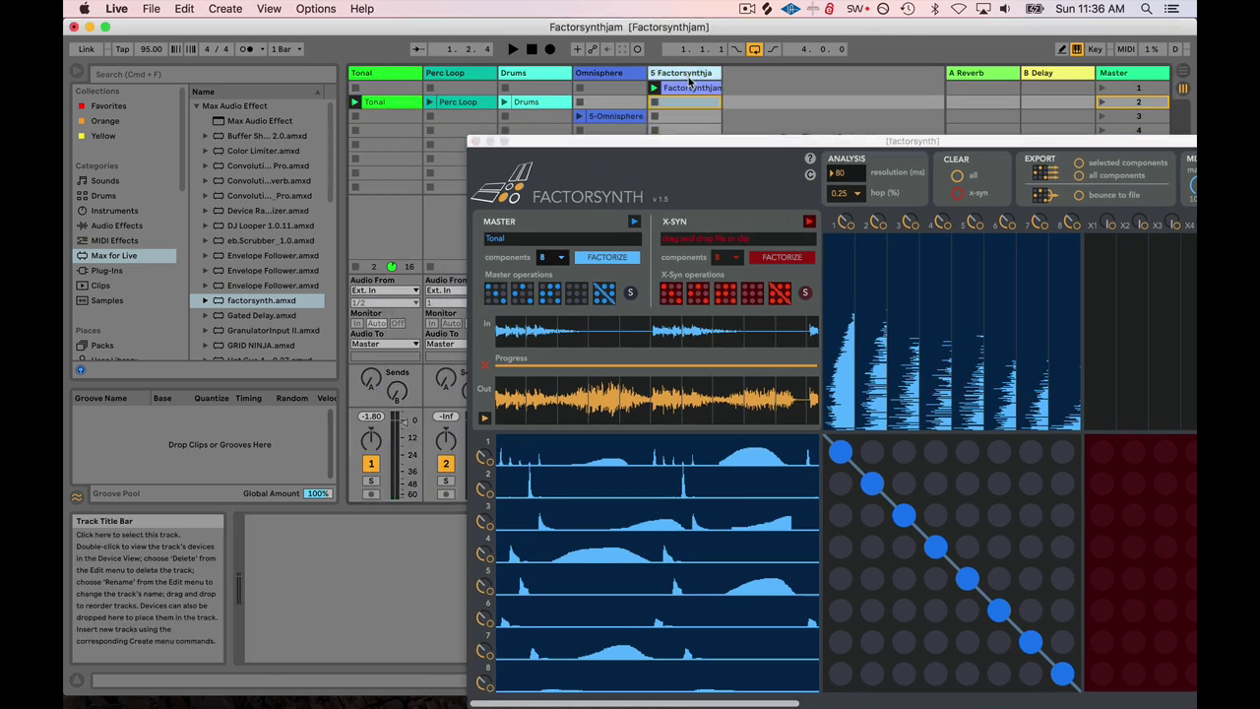
pyautogui.rightClick(689, 78)
pyautogui.click(737, 193)
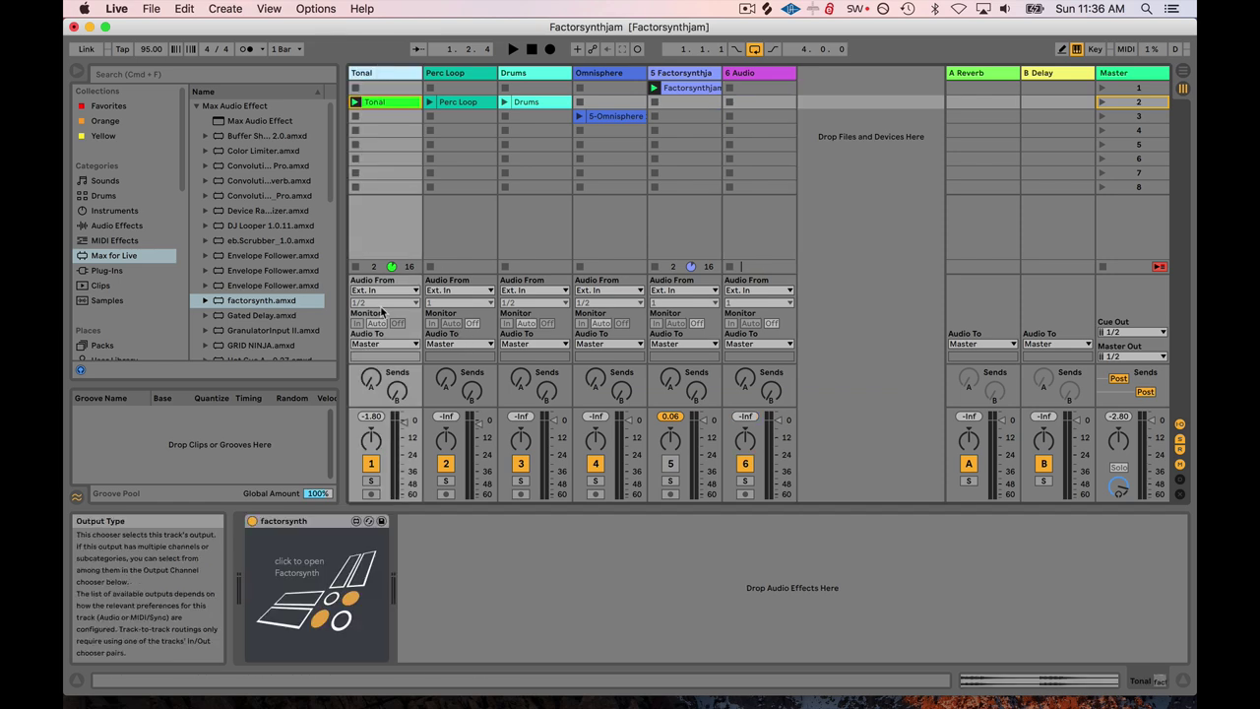
pyautogui.click(749, 291)
pyautogui.click(736, 380)
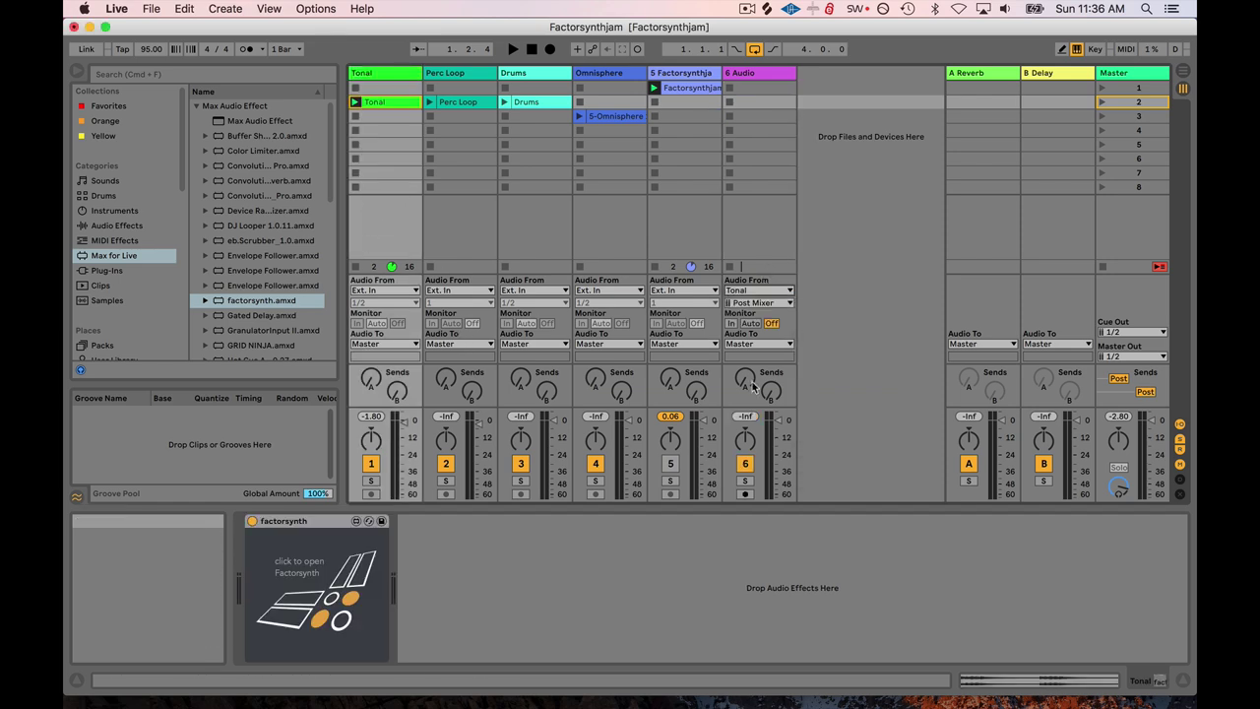
# Arm the new audio track, deactivate its output, and record the Tonal variation into its seventh slot.
pyautogui.click(745, 494)
pyautogui.click(745, 463)
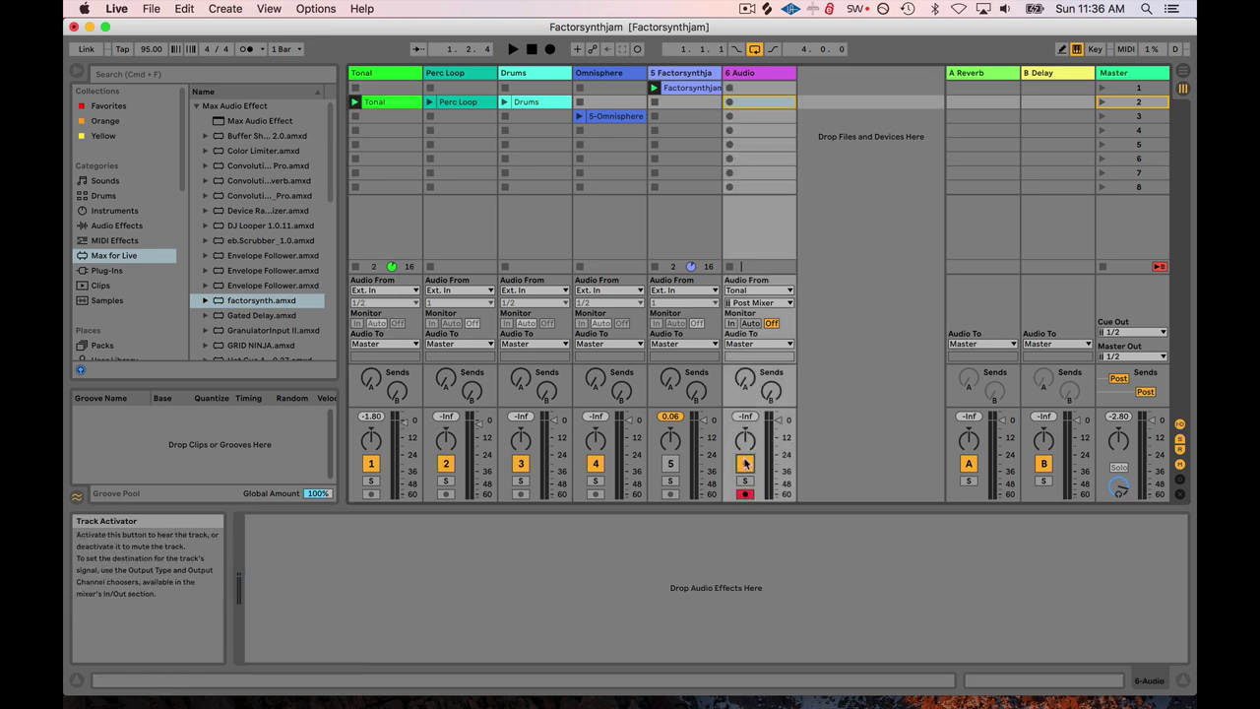
pyautogui.click(729, 173)
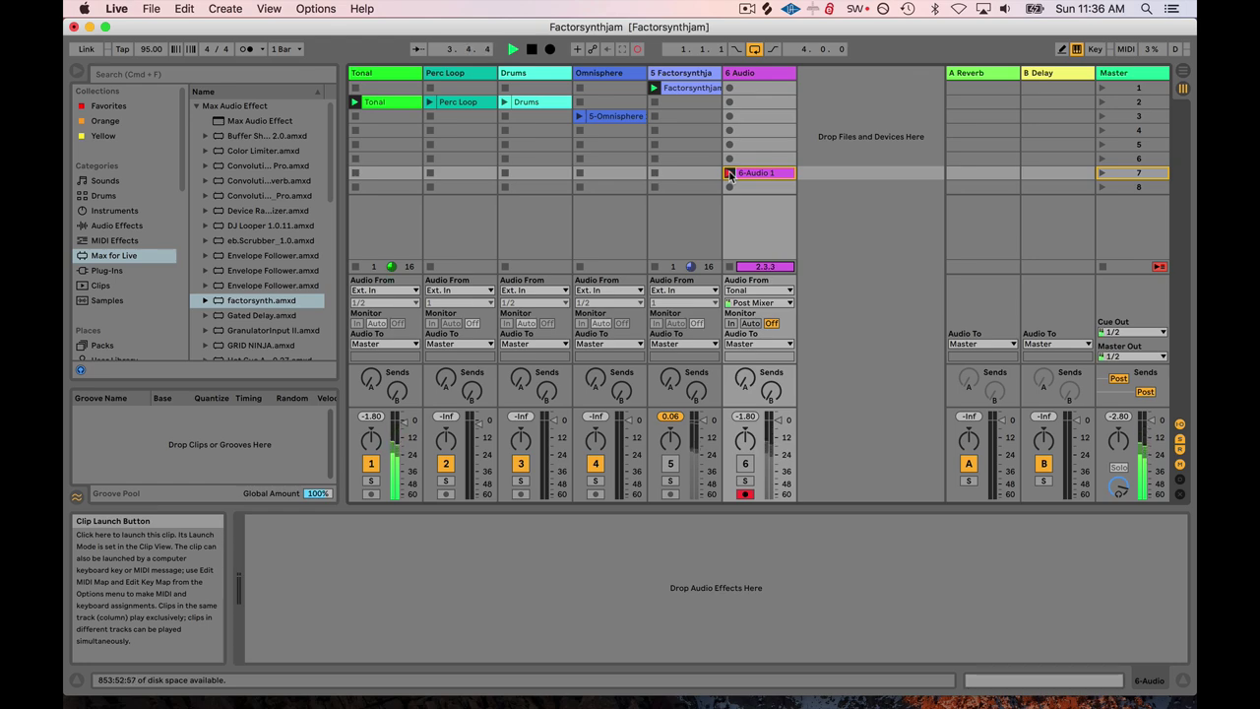
pyautogui.click(729, 175)
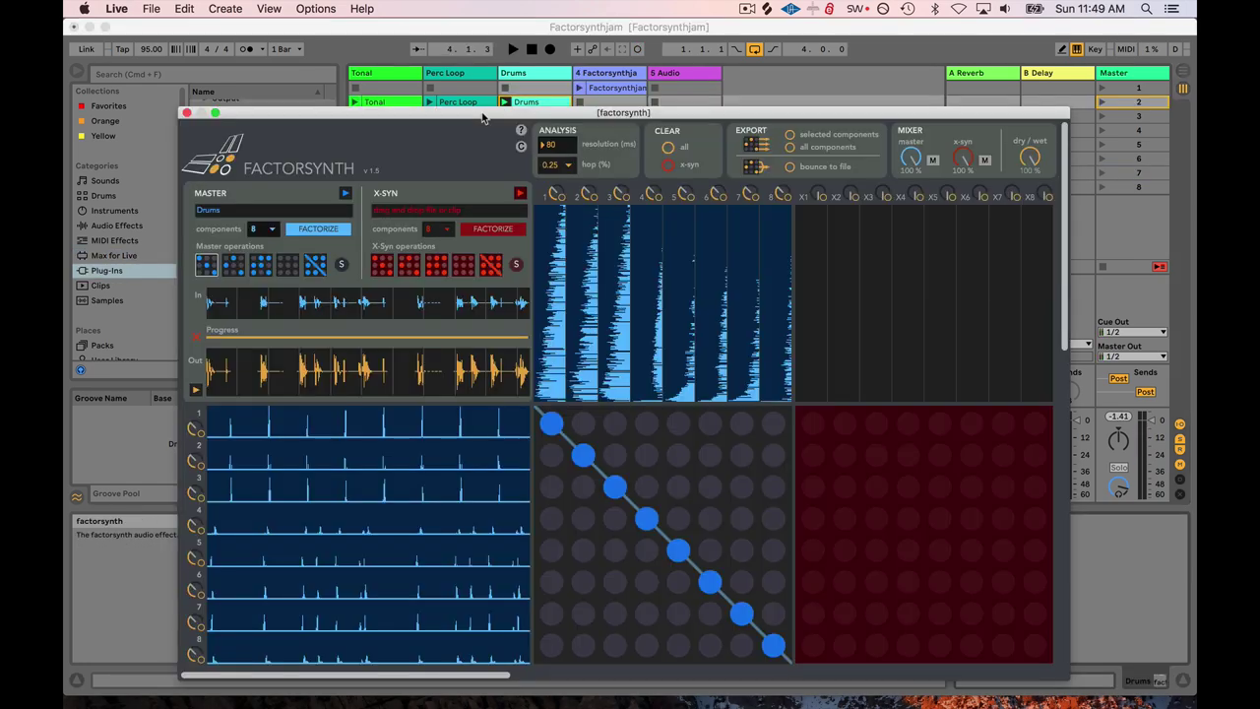
# Move Factorsynth clear of the clip slots, and audition the 5-Audio 4 clip and the Drums clip.
pyautogui.moveTo(482, 116); pyautogui.dragTo(456, 93)
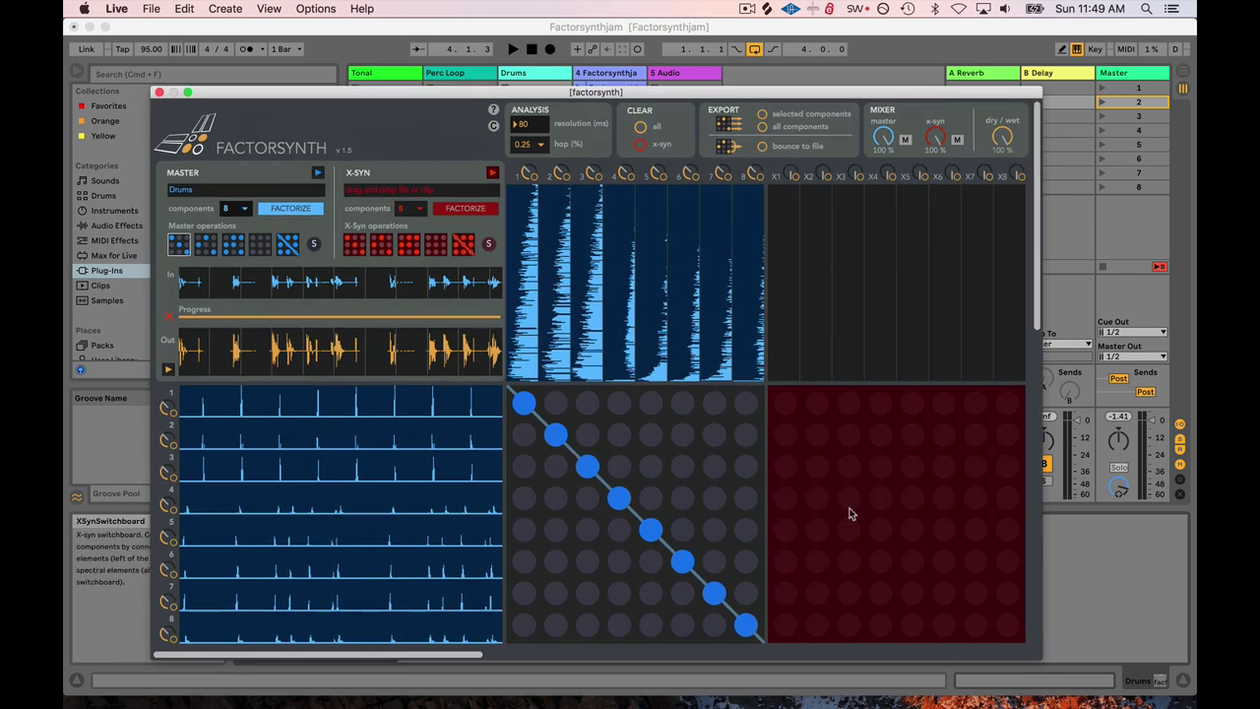
pyautogui.moveTo(566, 96)
pyautogui.mouseDown()
pyautogui.moveTo(665, 123)
pyautogui.moveTo(648, 93)
pyautogui.moveTo(619, 81)
pyautogui.moveTo(586, 109)
pyautogui.mouseUp()
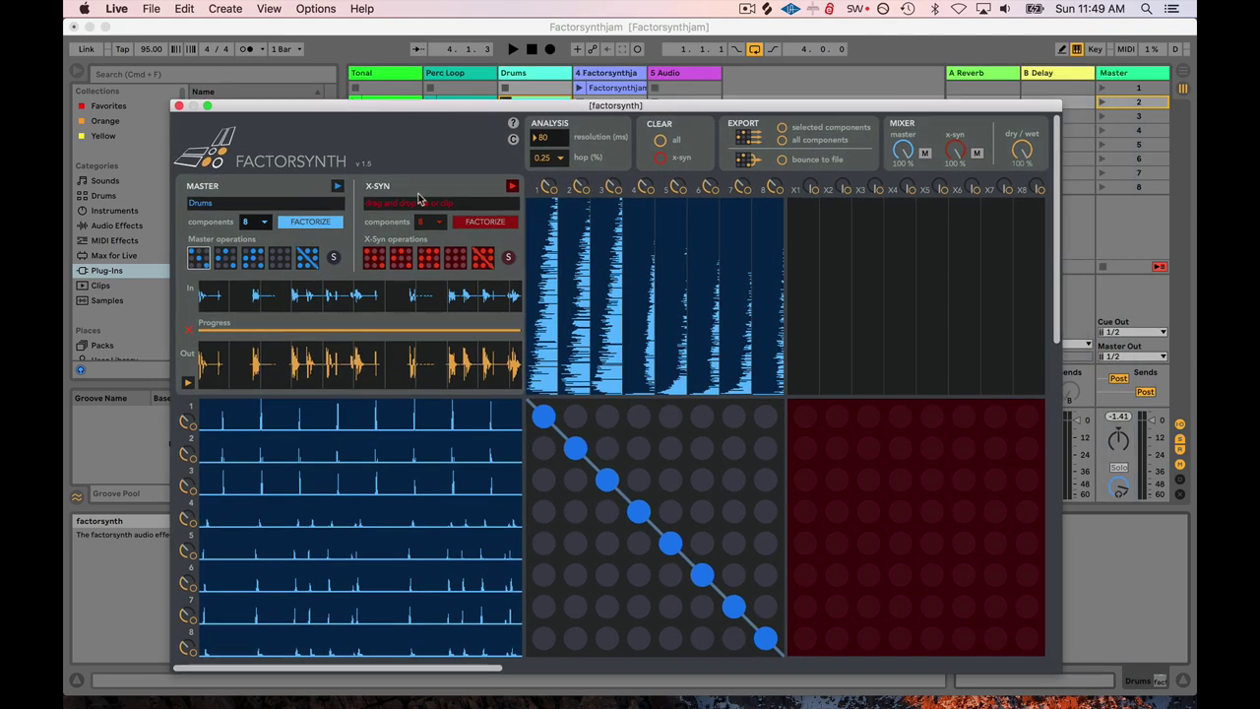
pyautogui.moveTo(468, 115); pyautogui.dragTo(501, 207)
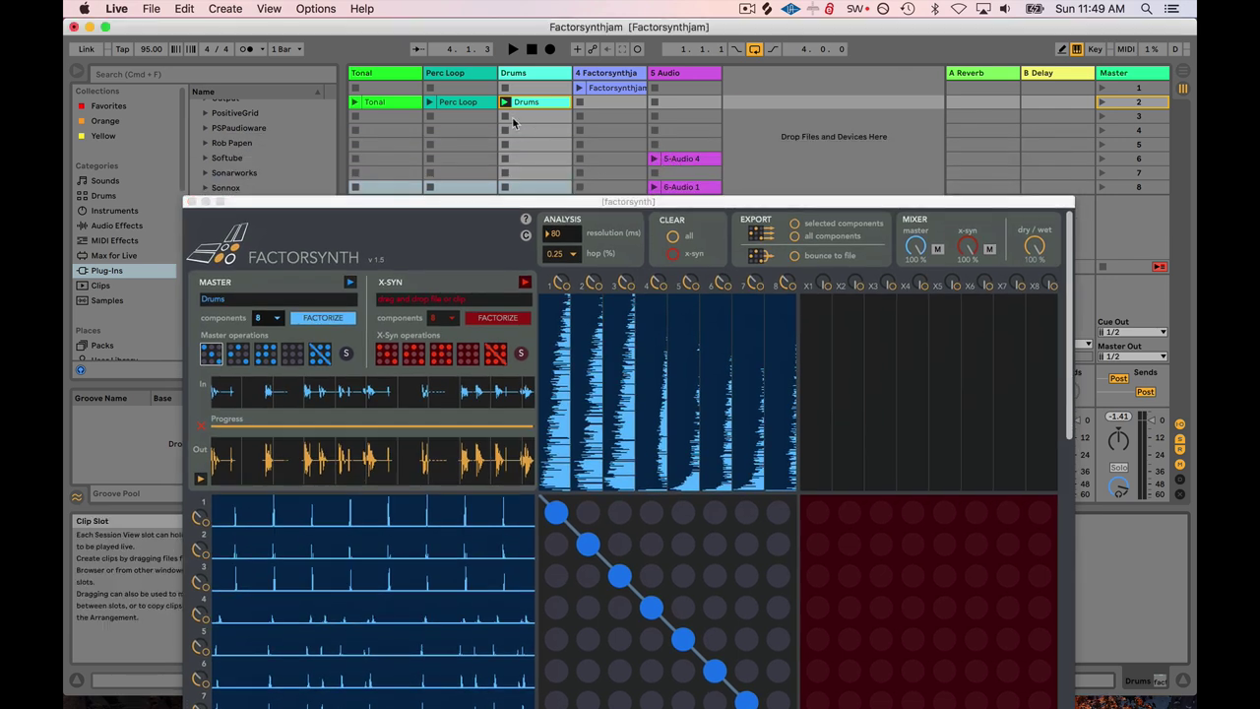
pyautogui.click(654, 159)
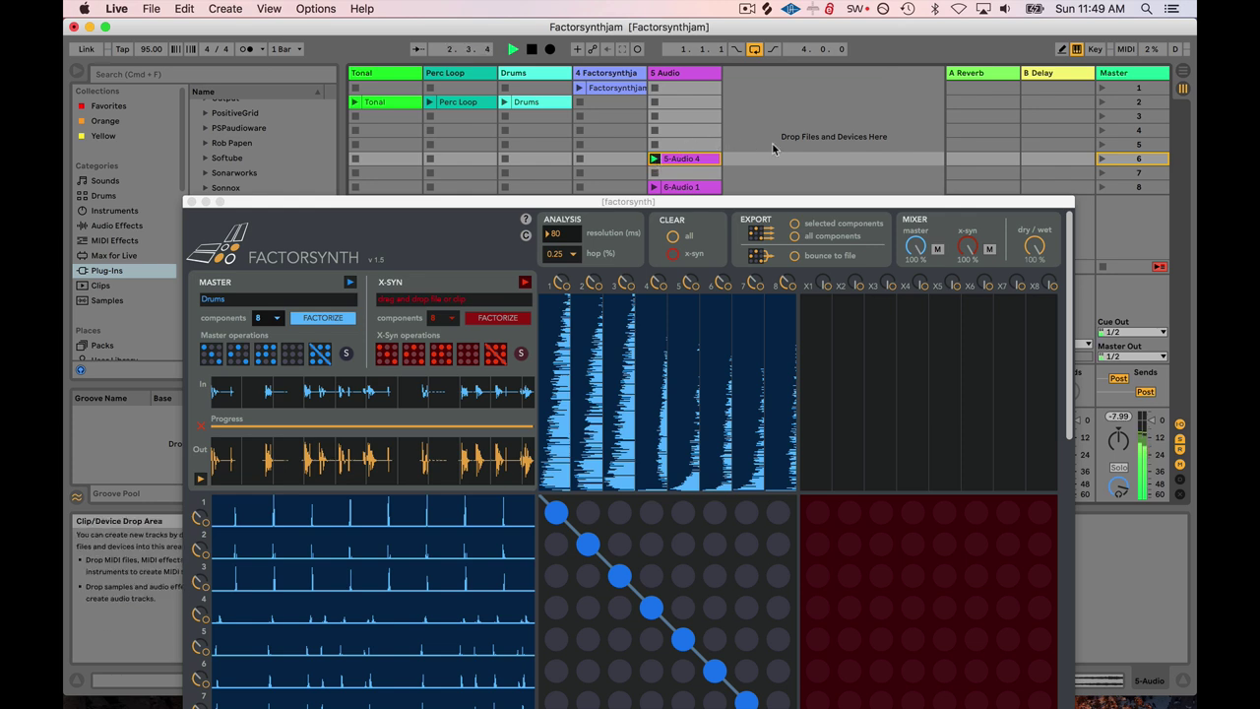
pyautogui.moveTo(474, 206); pyautogui.dragTo(572, 192)
pyautogui.moveTo(445, 189); pyautogui.dragTo(479, 130)
pyautogui.click(505, 102)
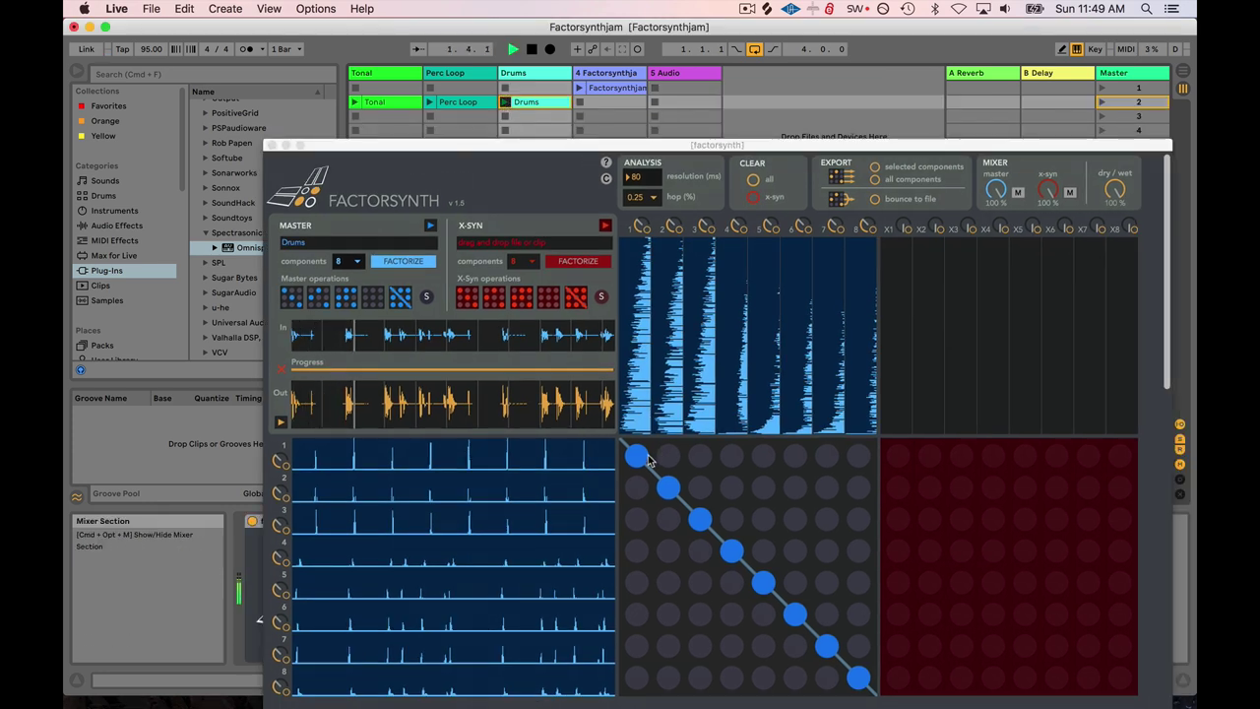
# Load the 5-Audio 4 clip as the X-Syn sound in Factorsynth and factorize it into 8 components.
pyautogui.moveTo(694, 149); pyautogui.dragTo(617, 237)
pyautogui.click(688, 166)
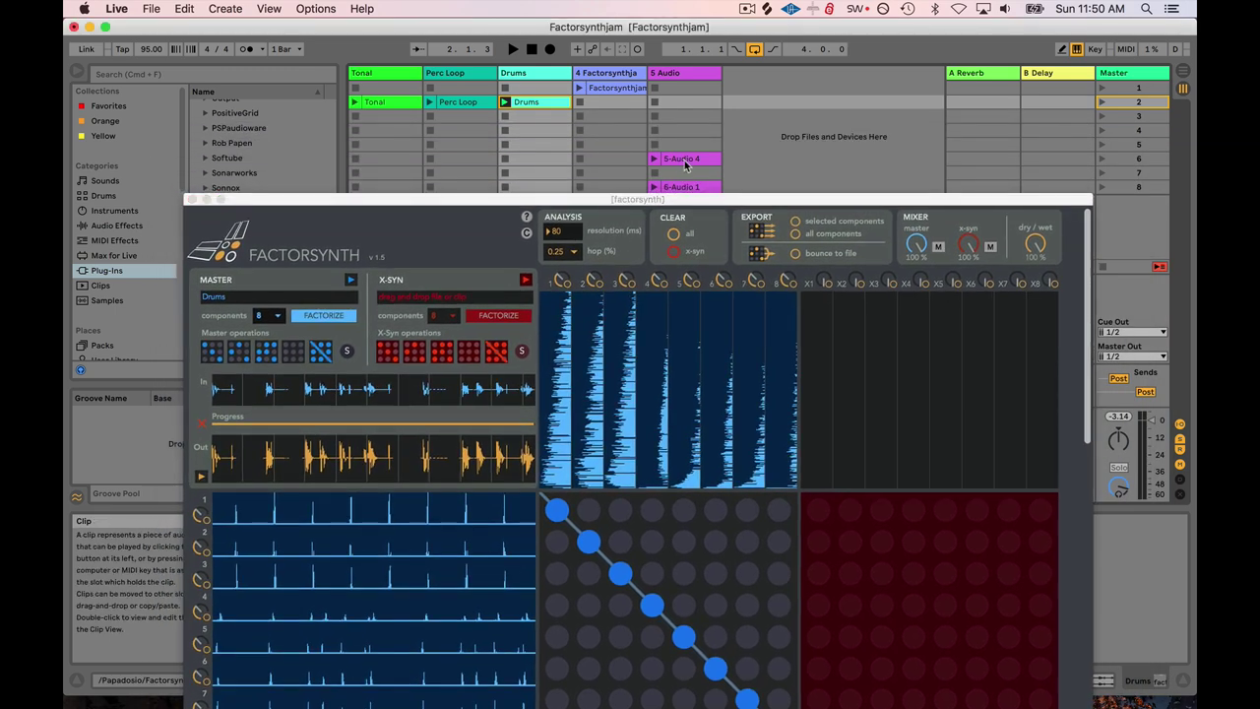
pyautogui.moveTo(679, 162); pyautogui.dragTo(605, 187)
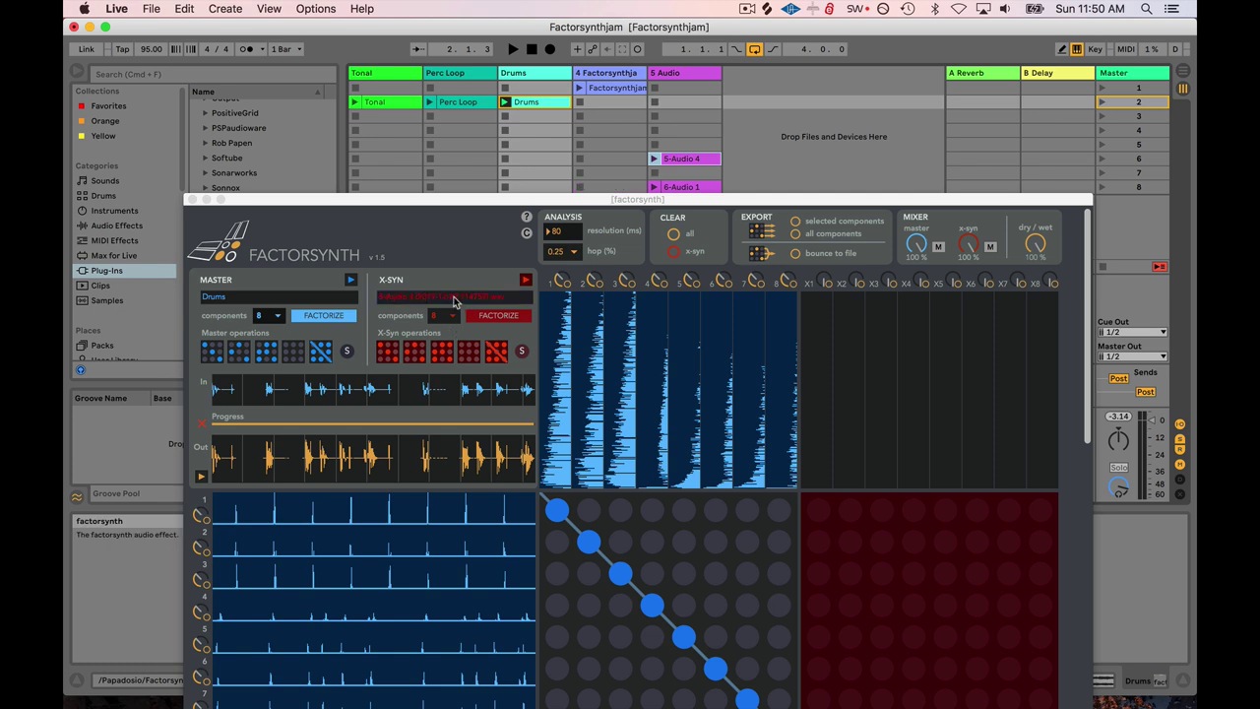
pyautogui.moveTo(492, 200); pyautogui.dragTo(469, 114)
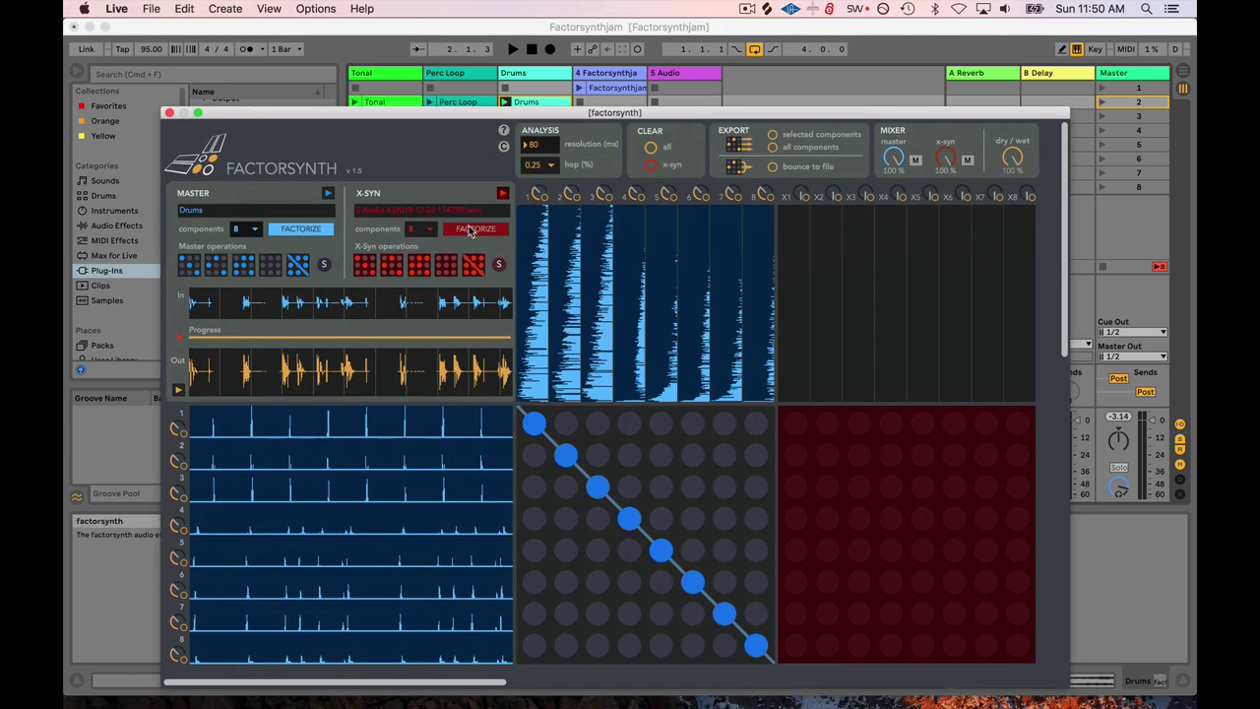
pyautogui.click(469, 225)
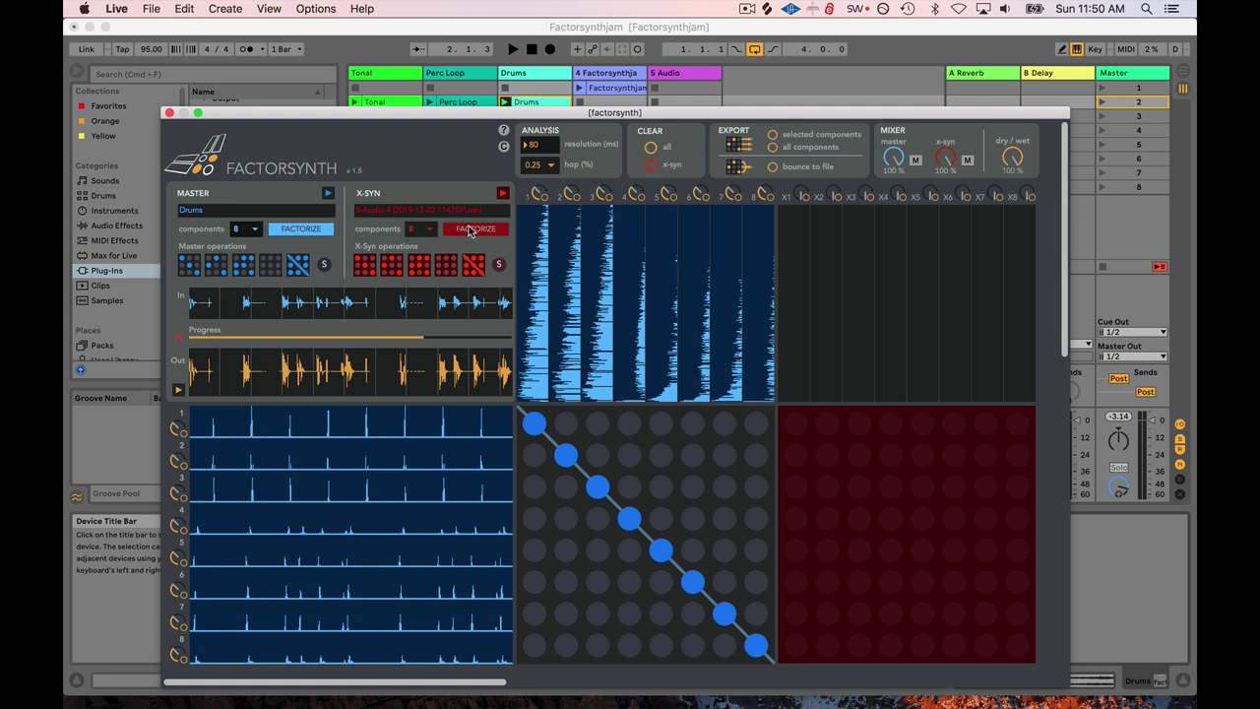
pyautogui.moveTo(870, 119); pyautogui.dragTo(831, 72)
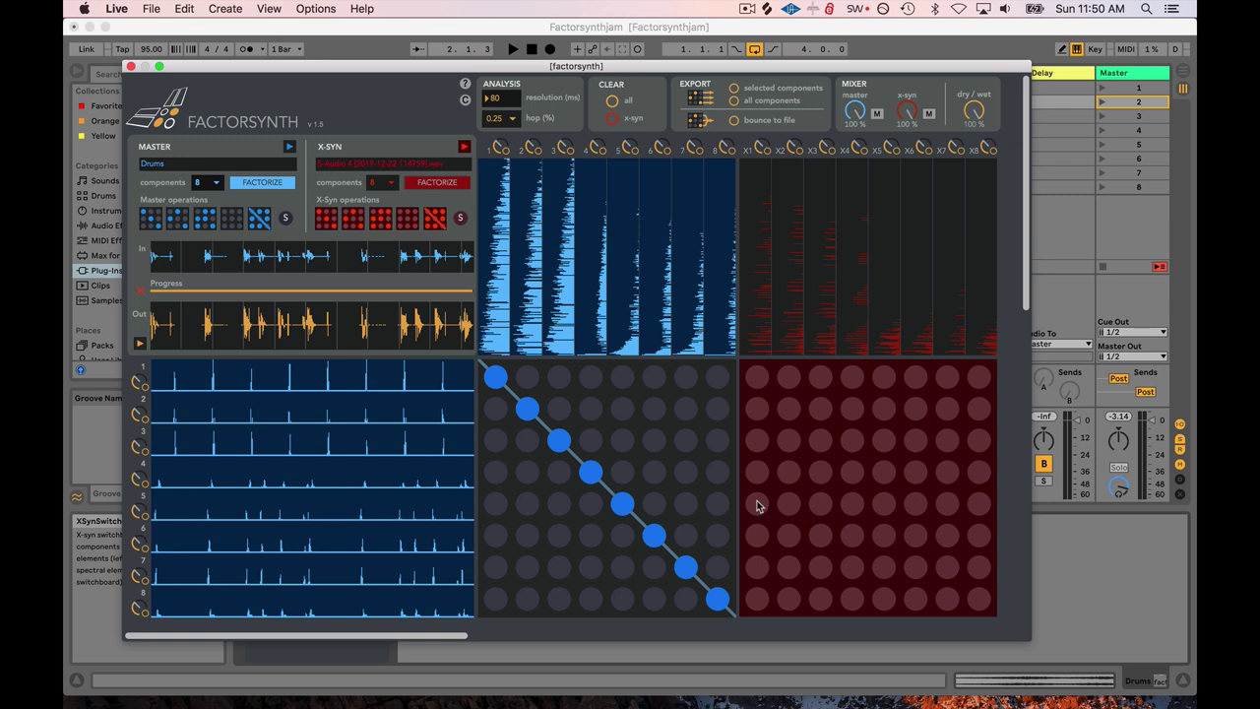
# Scramble the X-Syn connections, clear all master connections, and audition the Drums clip through the X-Syn components only.
pyautogui.moveTo(809, 61); pyautogui.dragTo(314, 95)
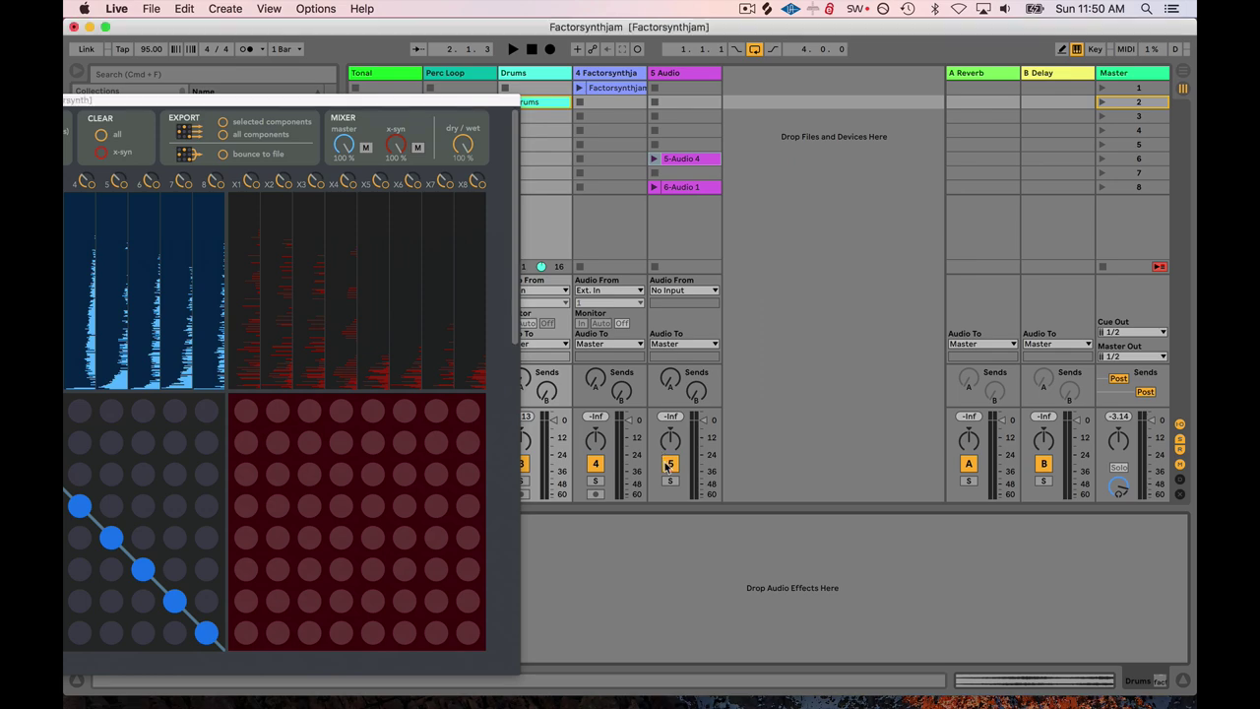
pyautogui.moveTo(410, 99); pyautogui.dragTo(1007, 64)
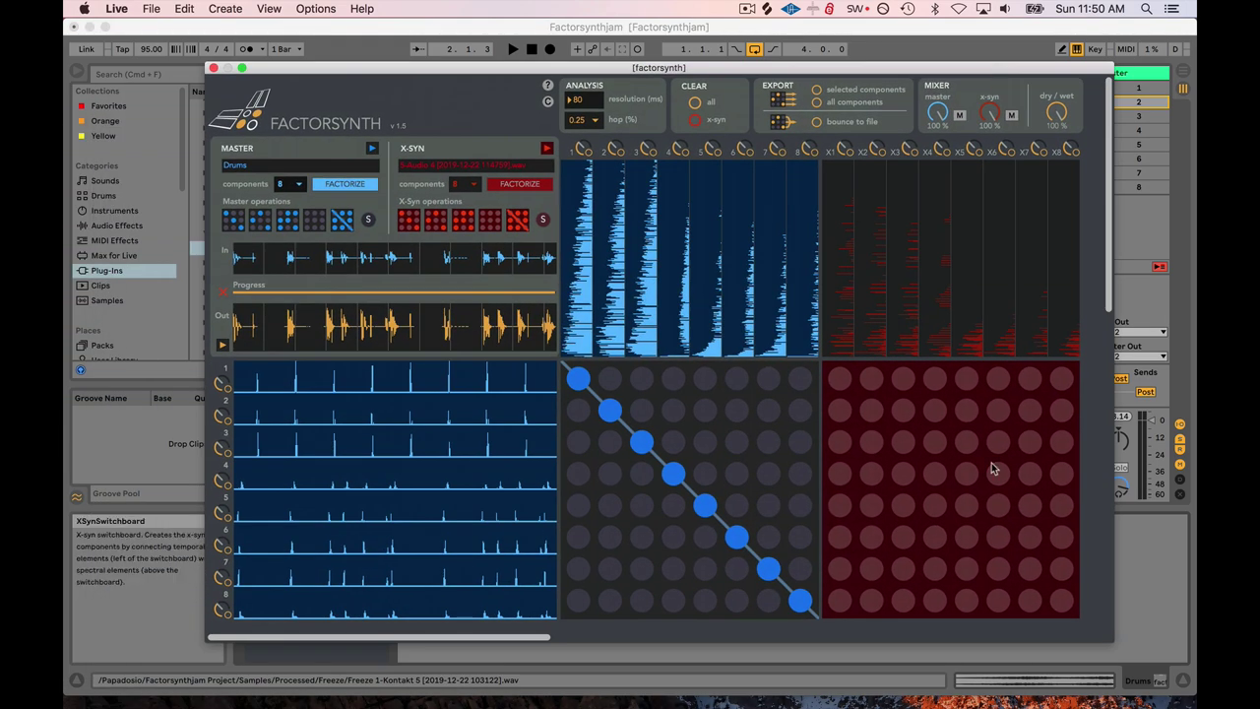
pyautogui.click(430, 225)
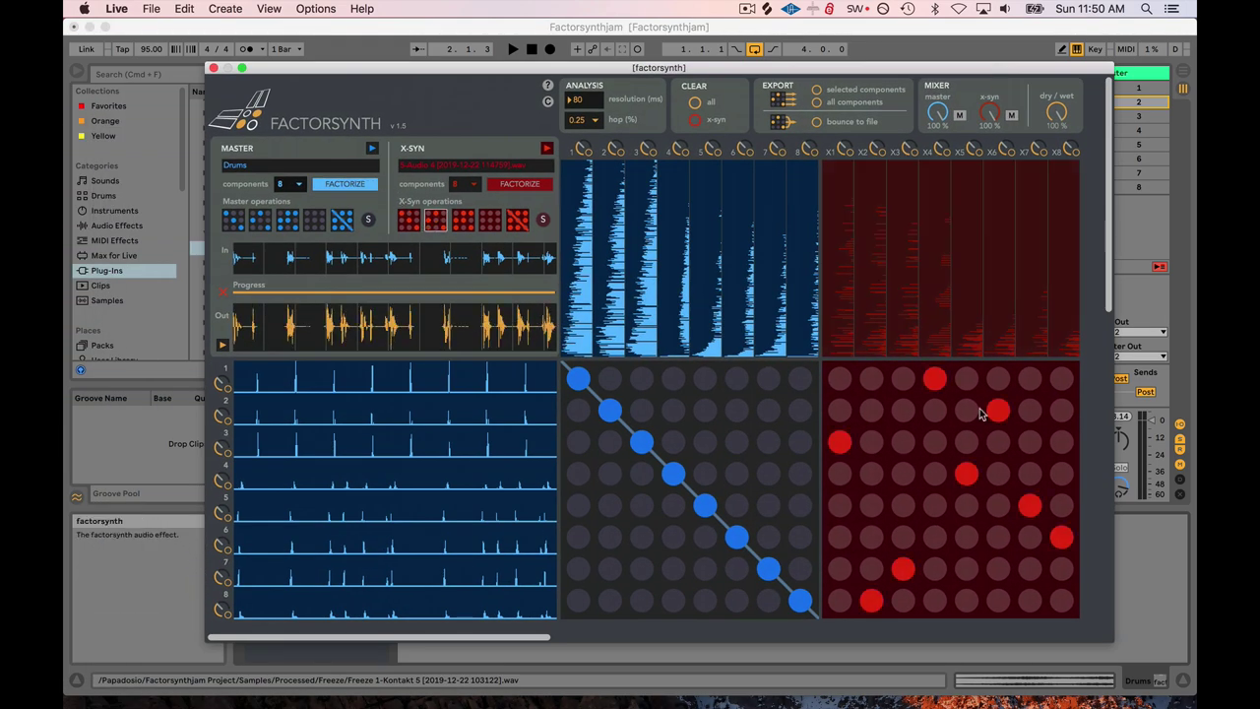
pyautogui.click(577, 379)
pyautogui.click(314, 219)
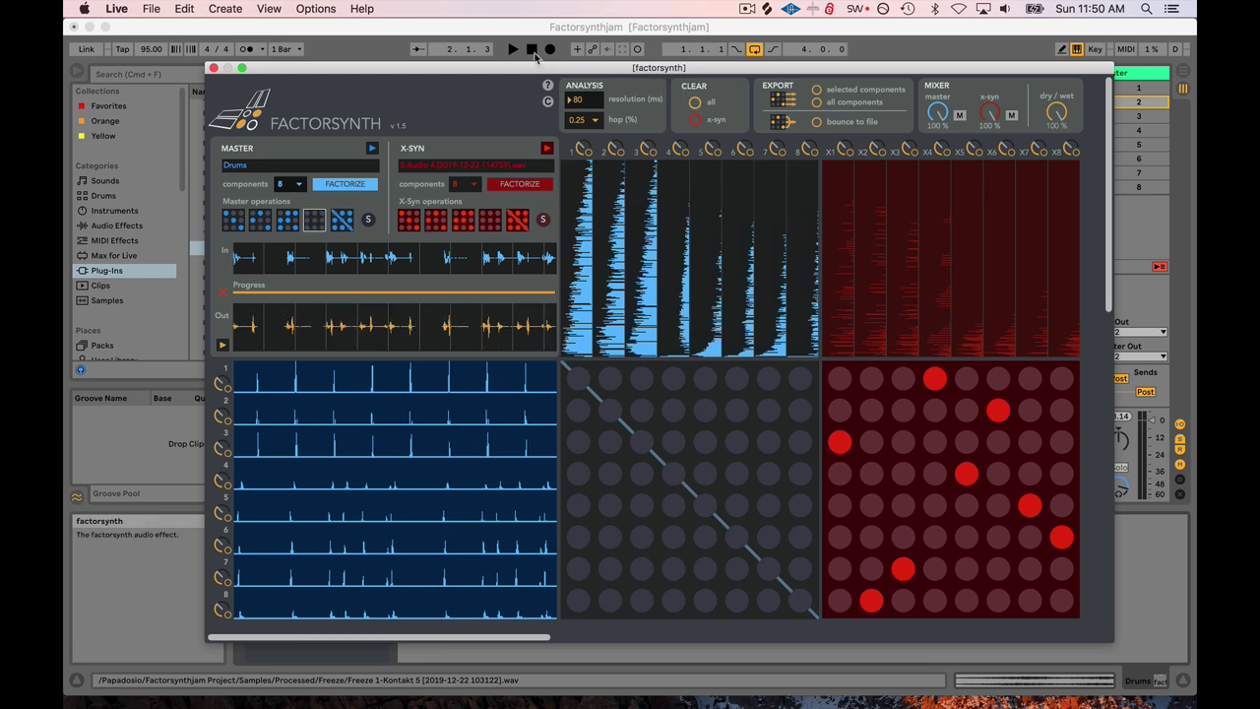
pyautogui.click(541, 60)
pyautogui.press('space')
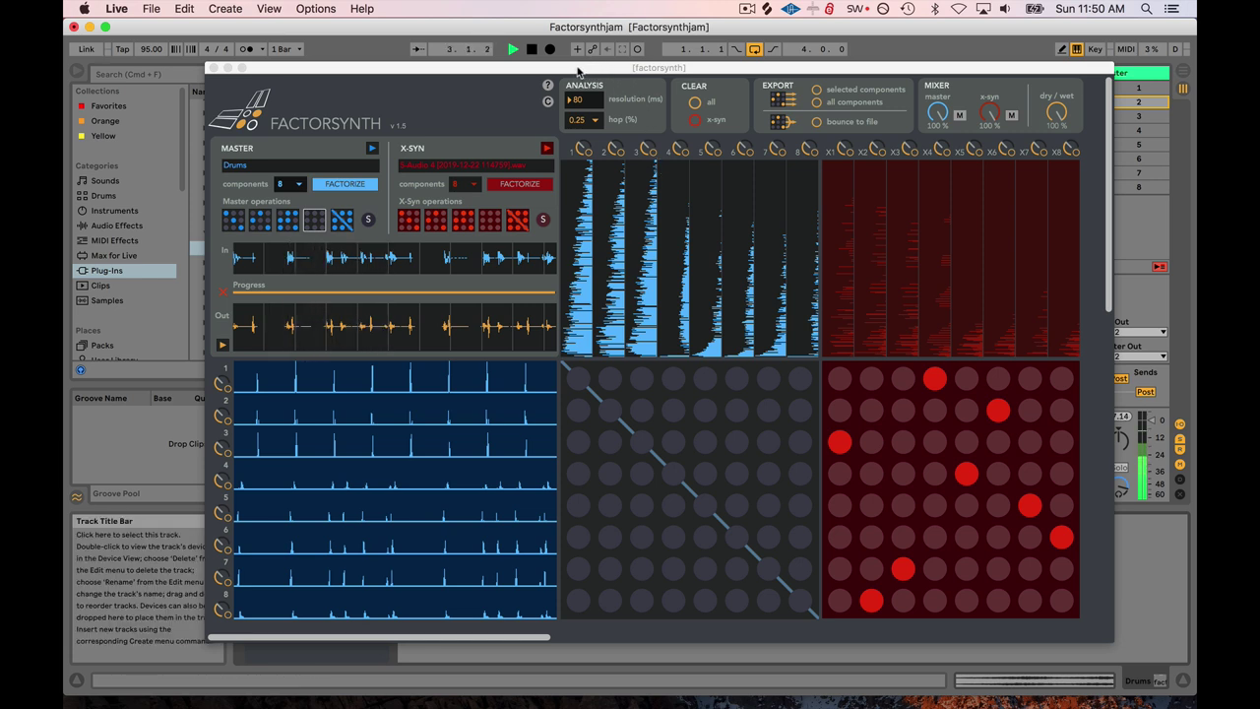
# Scramble the X-Syn connections again during playback, and activate the diagonal master connections 1, 4, 5 and 8.
pyautogui.click(434, 222)
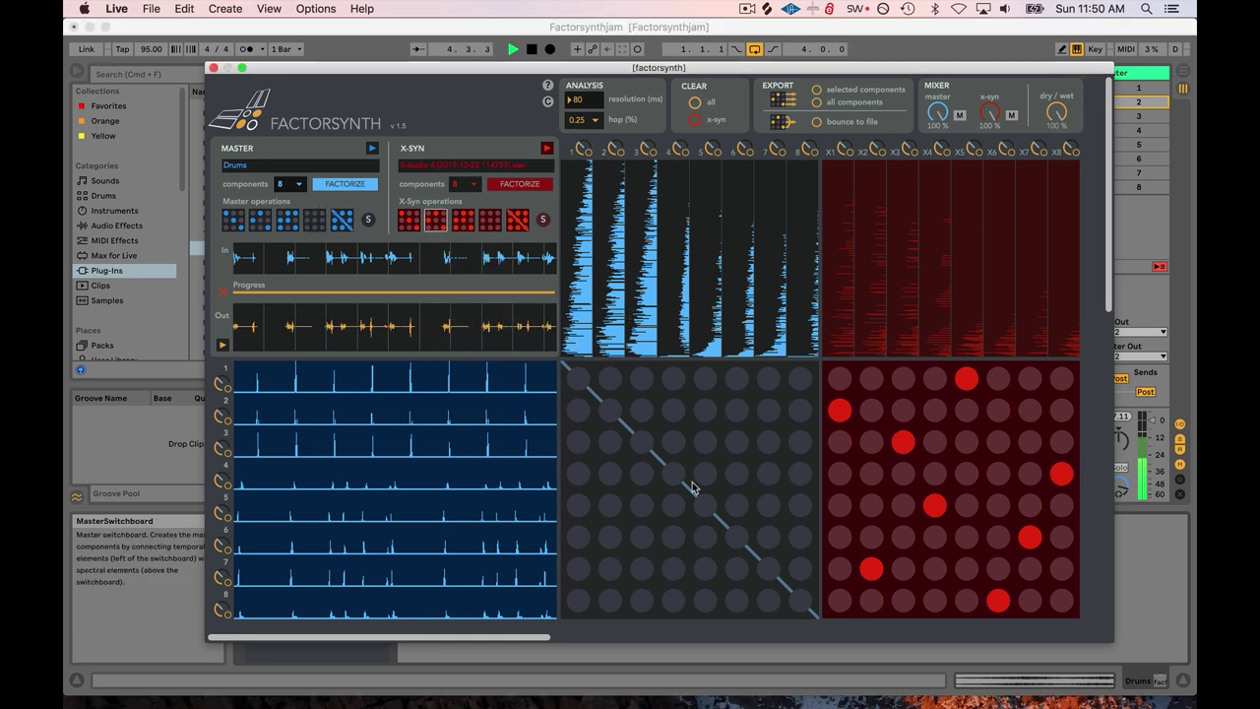
pyautogui.click(800, 600)
pyautogui.click(672, 473)
pyautogui.click(705, 505)
pyautogui.click(578, 378)
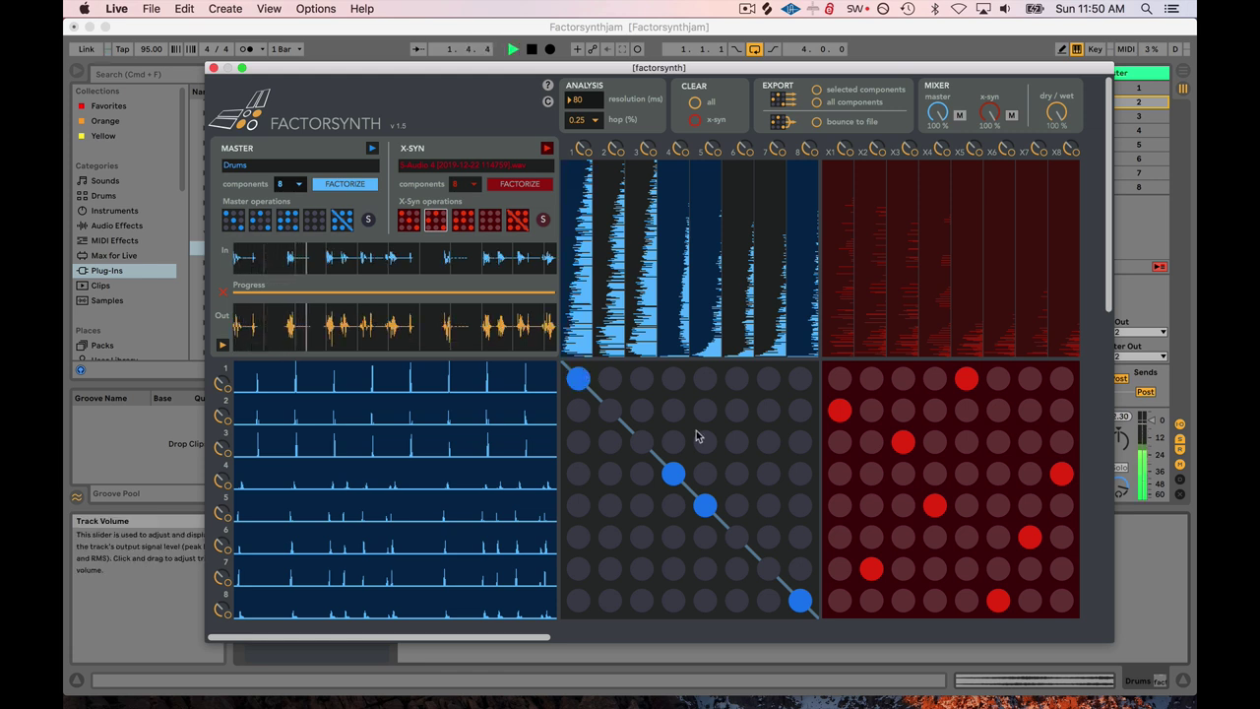
# Deactivate the diagonal master connections 1, 4, 5 and 8 so only the X-Syn connections remain.
pyautogui.click(578, 378)
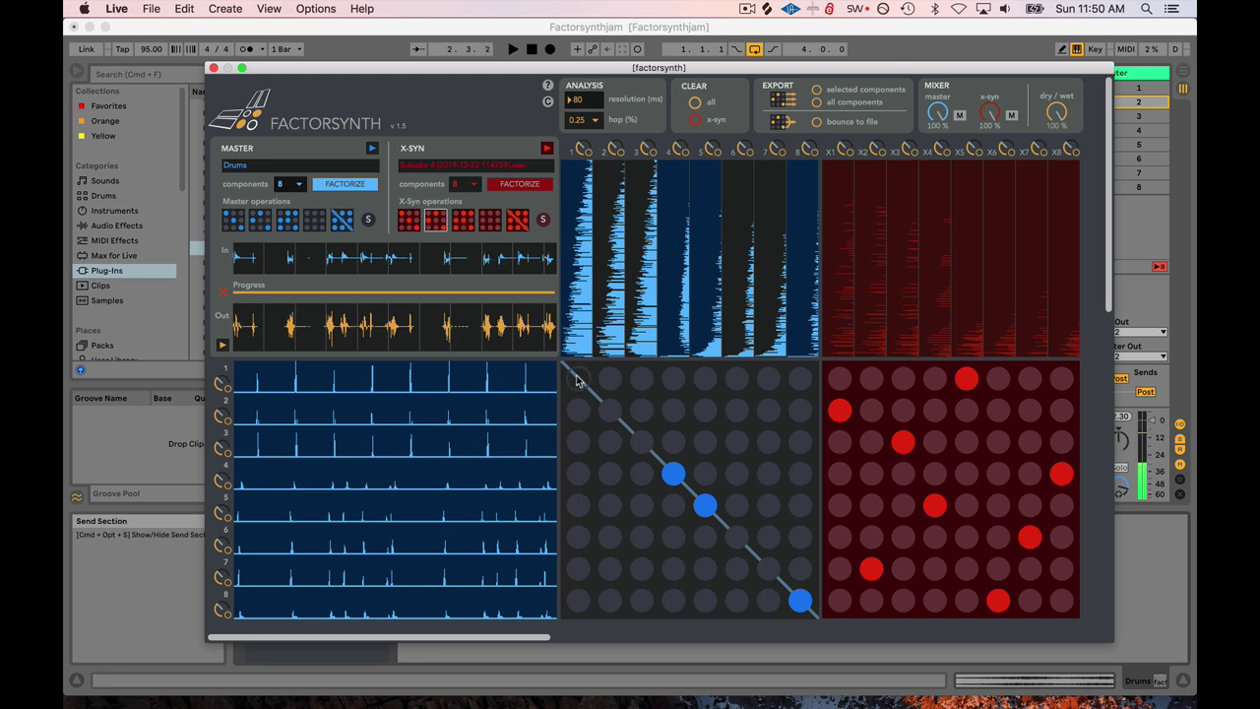
pyautogui.click(672, 473)
pyautogui.click(703, 505)
pyautogui.click(799, 599)
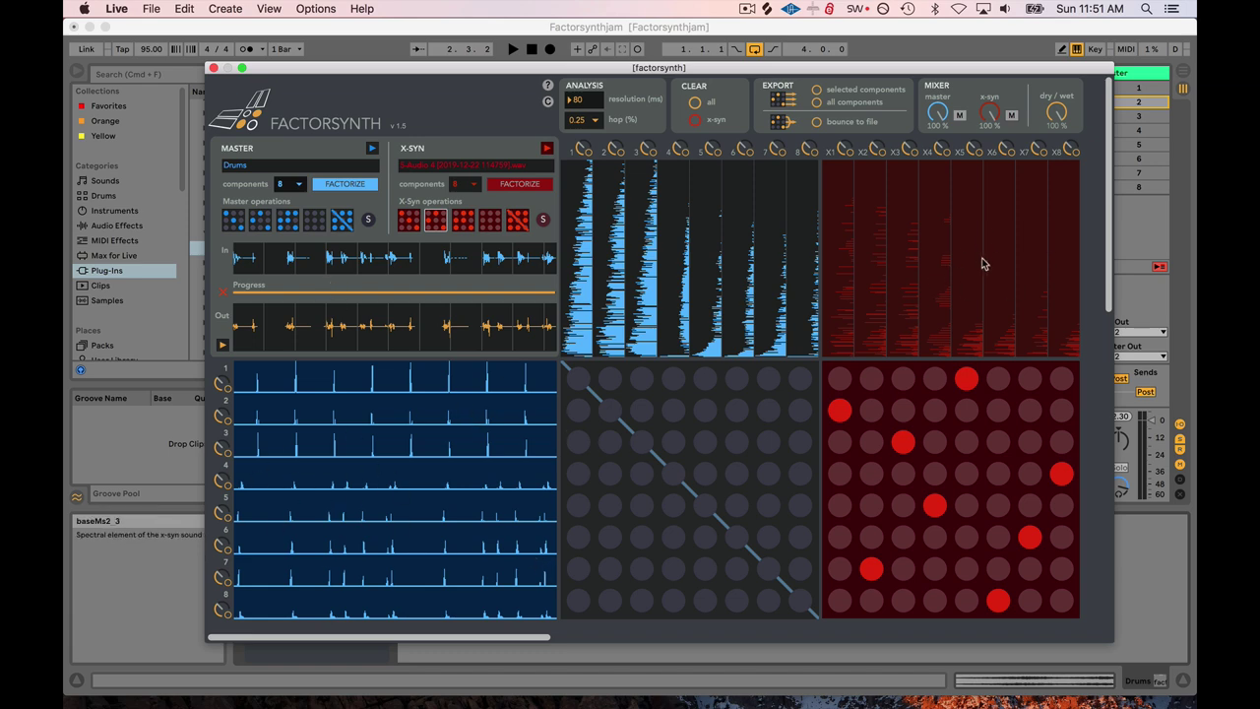
# Move the Factorsynth window clear of the clip slots and launch the Factorsynthjam clip on track 4.
pyautogui.moveTo(580, 74); pyautogui.dragTo(507, 162)
pyautogui.click(579, 87)
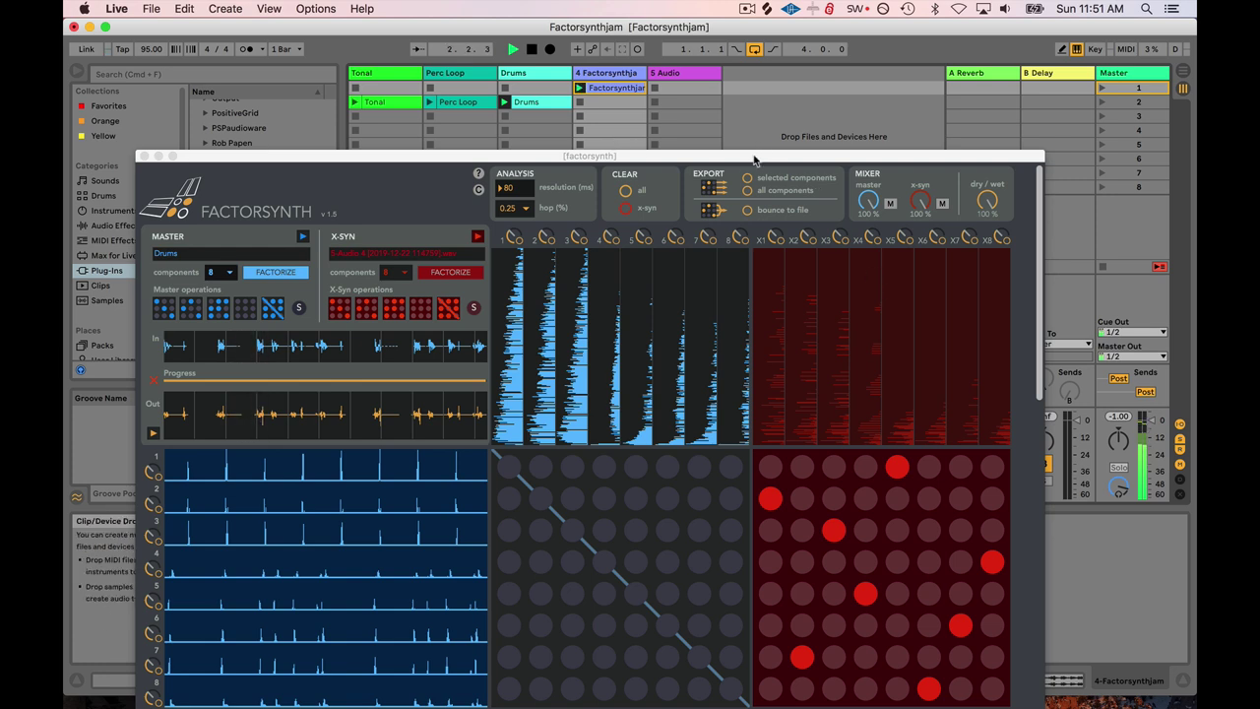
pyautogui.moveTo(754, 158); pyautogui.dragTo(740, 120)
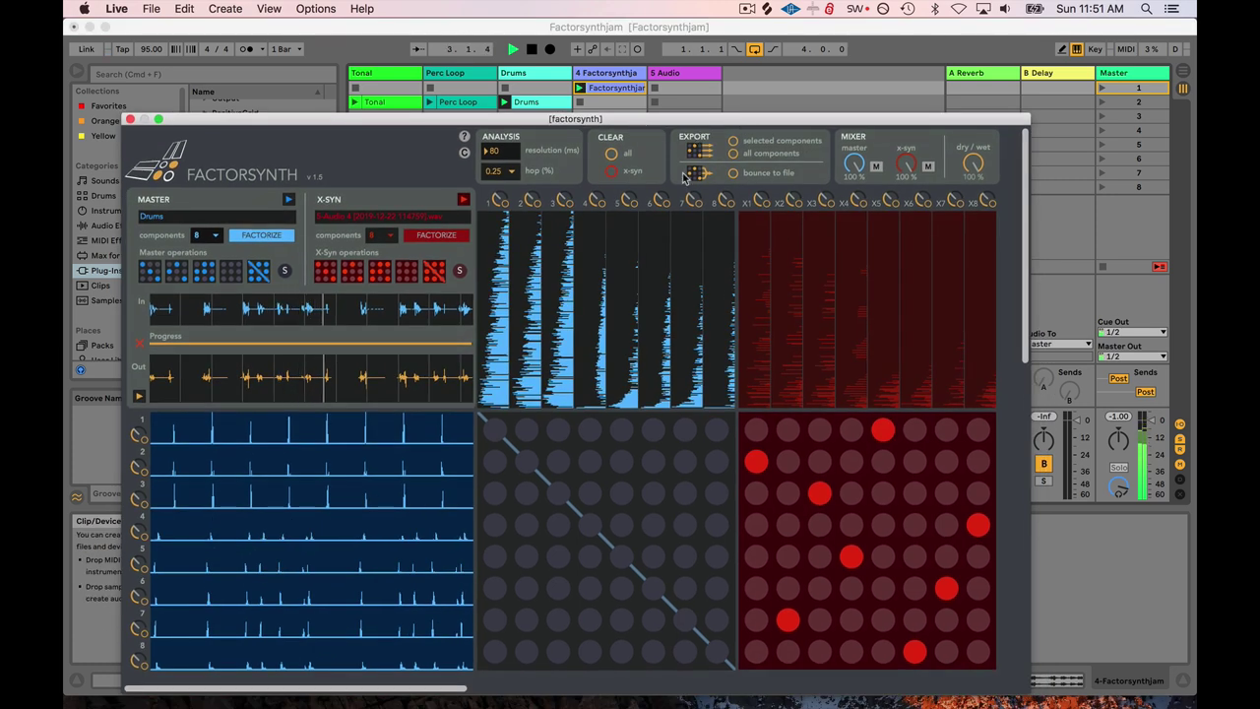
# Scramble the X-Syn connections during playback, and add connections from X1 to row 2 and from X5 and X7 to row 5.
pyautogui.click(383, 279)
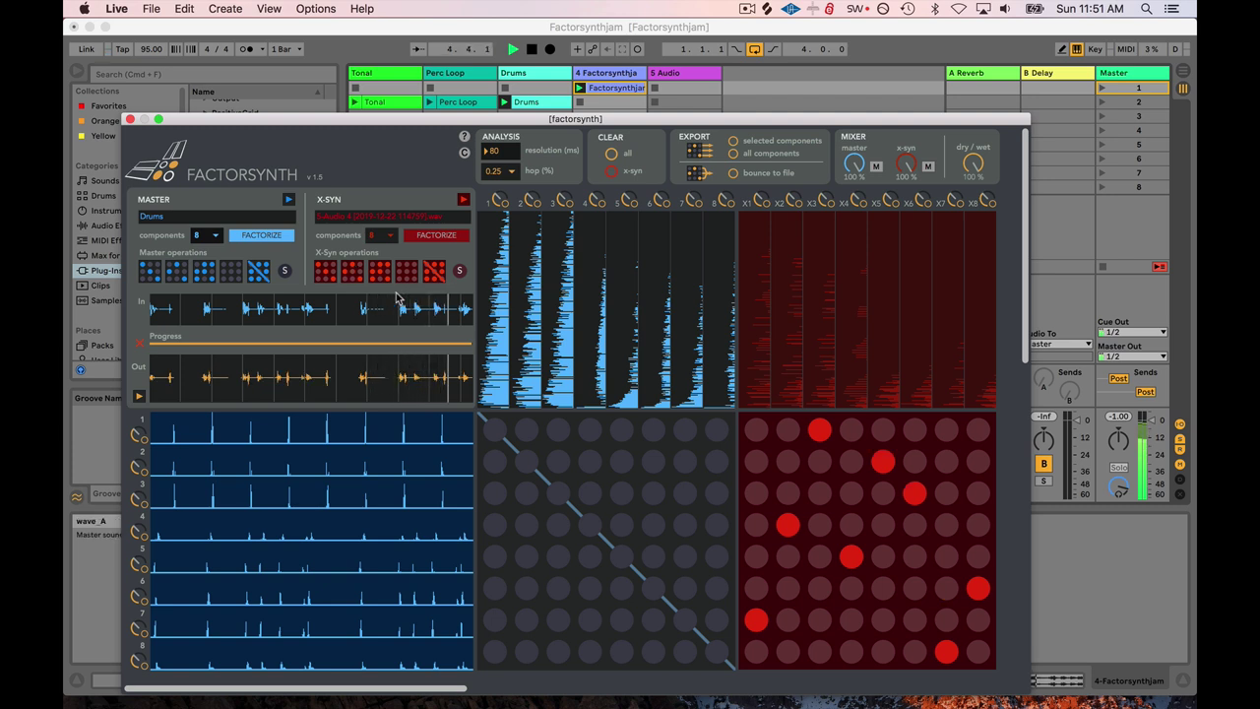
pyautogui.click(756, 460)
pyautogui.click(883, 557)
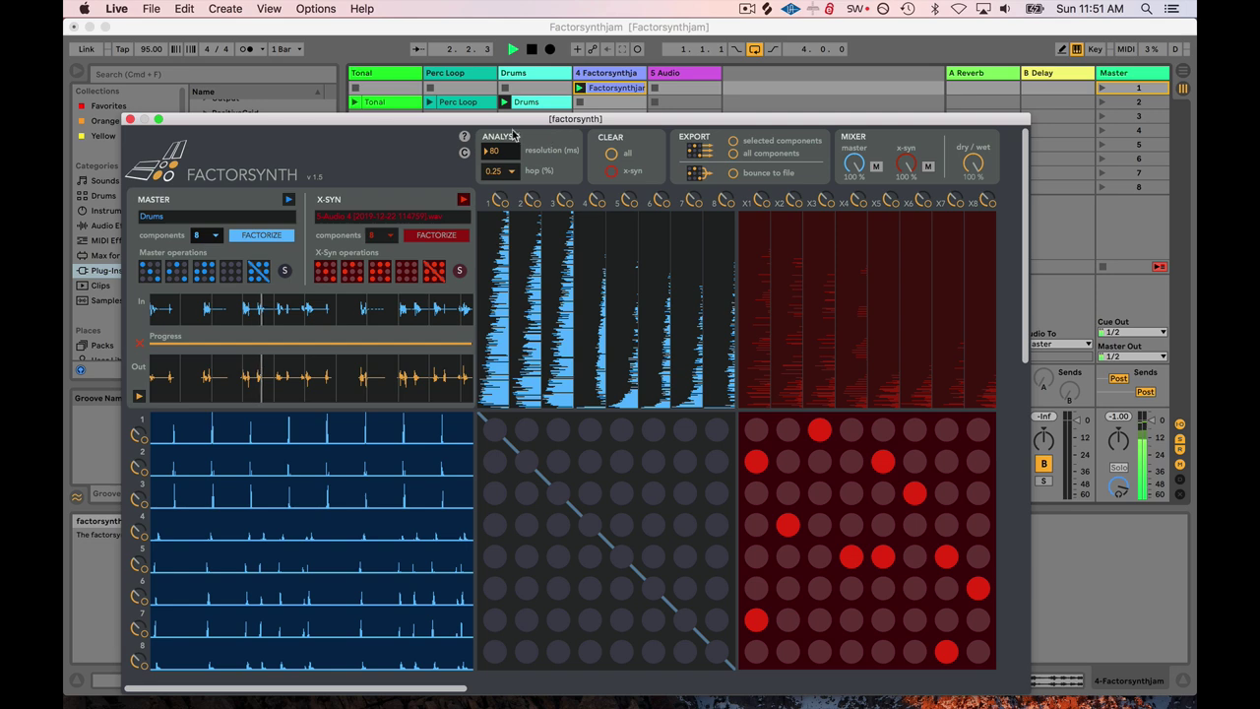
# Close the Factorsynth window, reopen it from the Drums track, and reset the master connections to the full diagonal.
pyautogui.moveTo(490, 118); pyautogui.dragTo(633, 131)
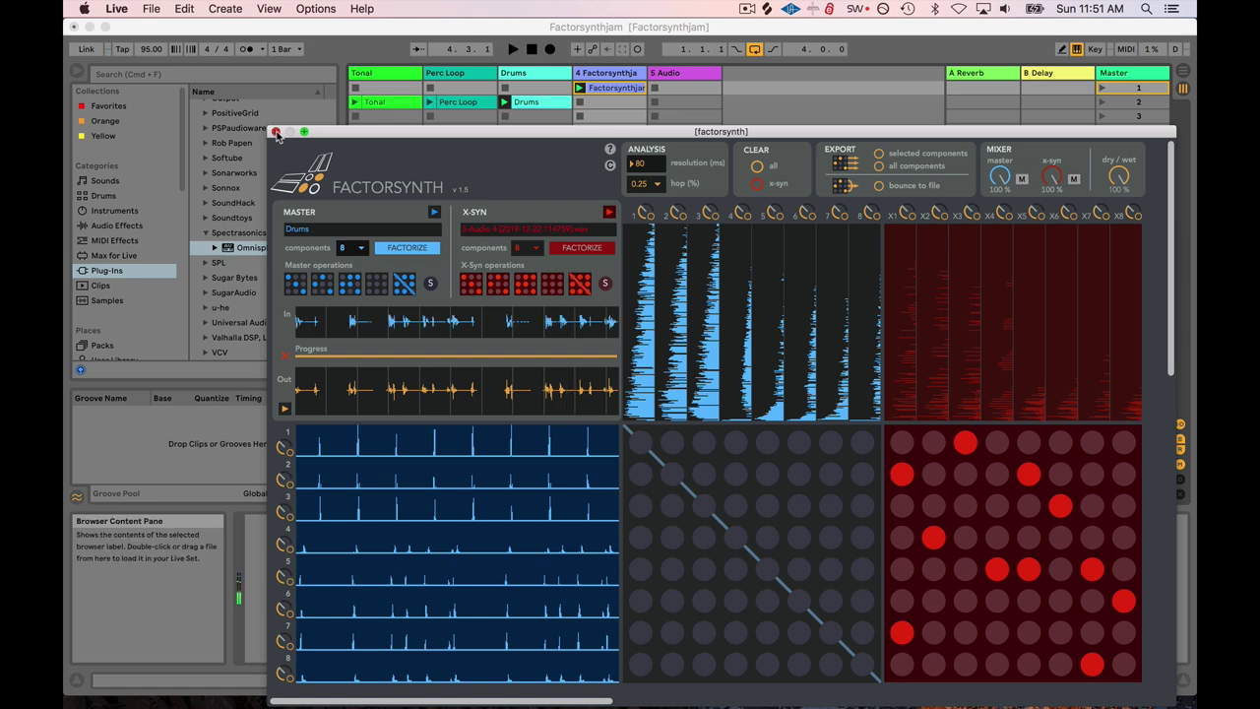
pyautogui.click(275, 132)
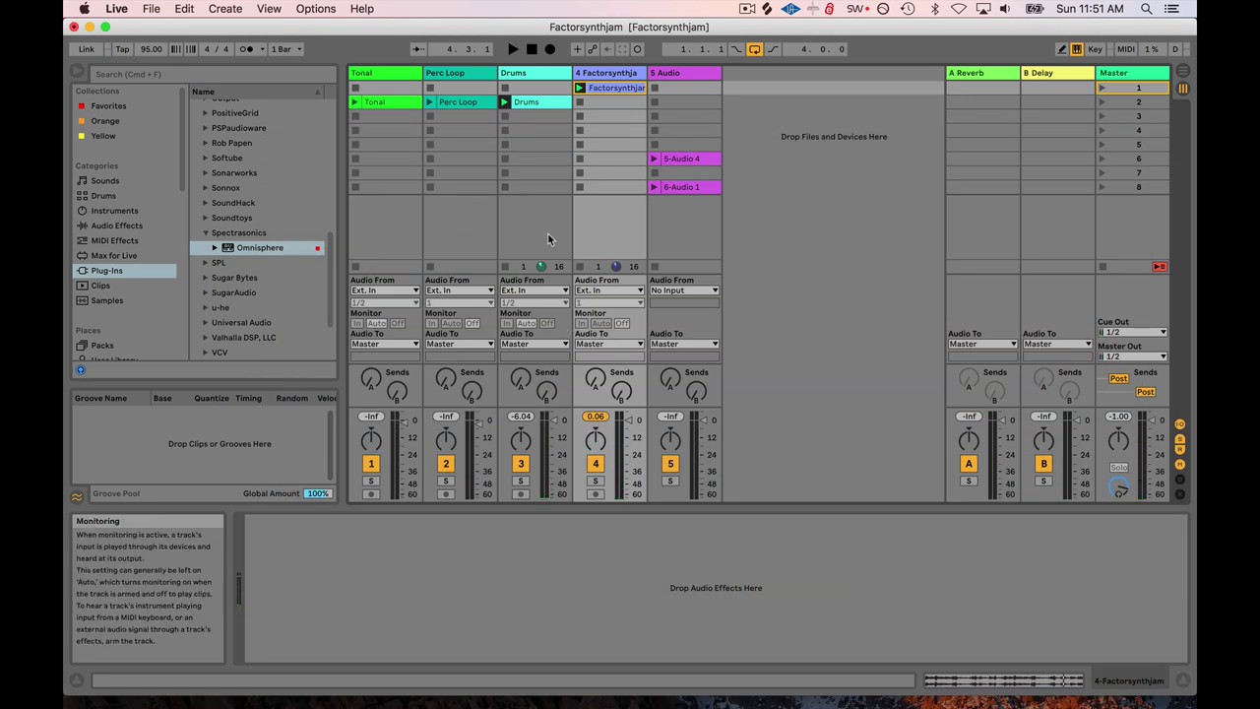
pyautogui.click(536, 77)
pyautogui.click(304, 594)
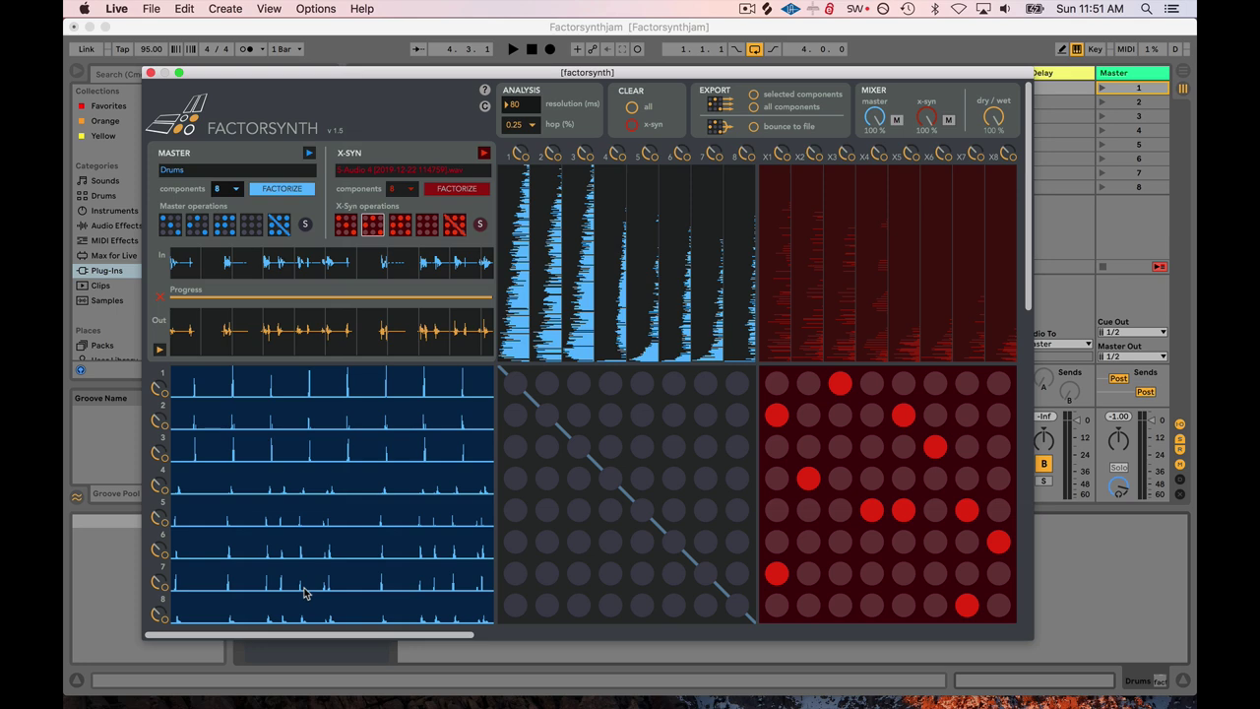
pyautogui.click(183, 226)
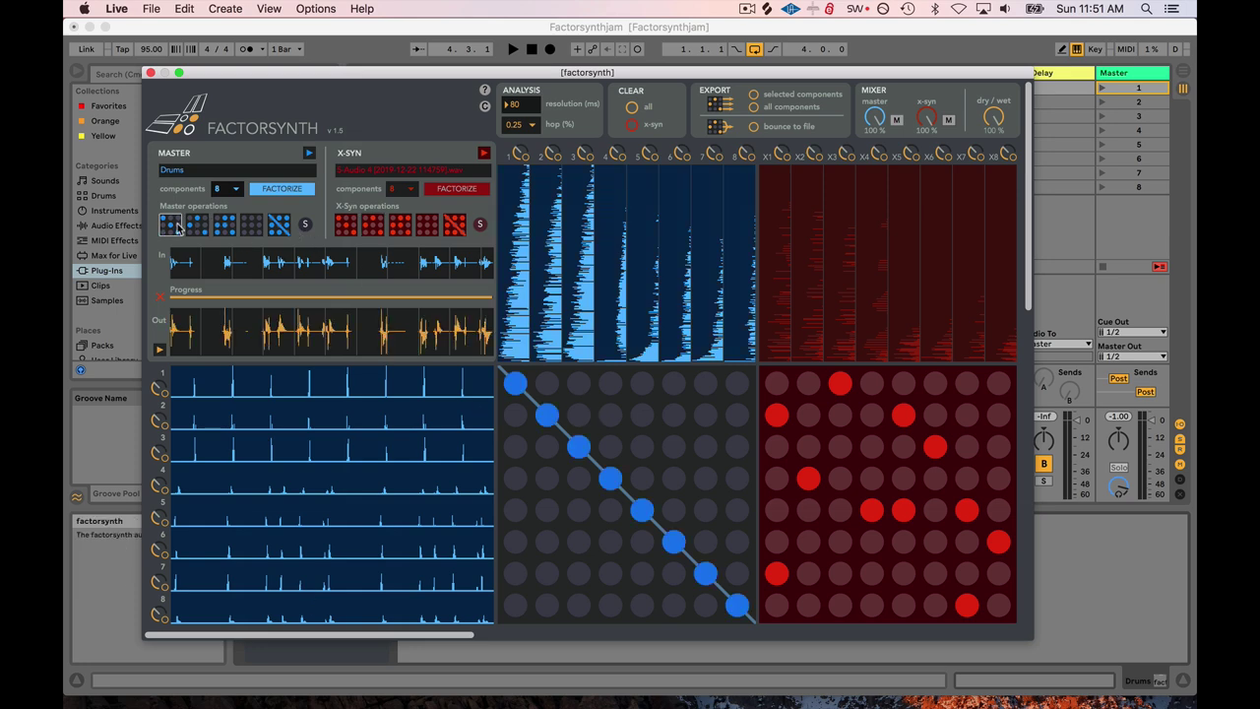
# Move Factorsynth away from the clip slots, stop the track 4 clip, and audition the 6-Audio 1 clip with track 5 soloed temporarily.
pyautogui.moveTo(467, 79); pyautogui.dragTo(719, 281)
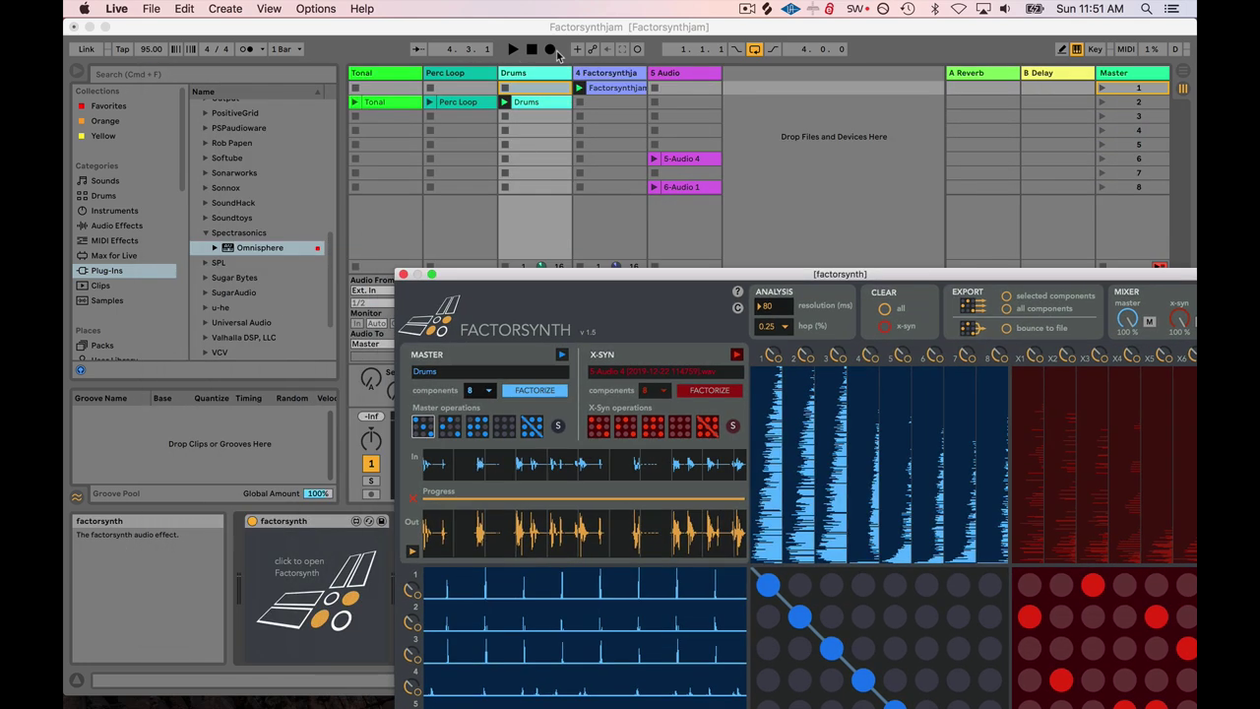
pyautogui.click(584, 102)
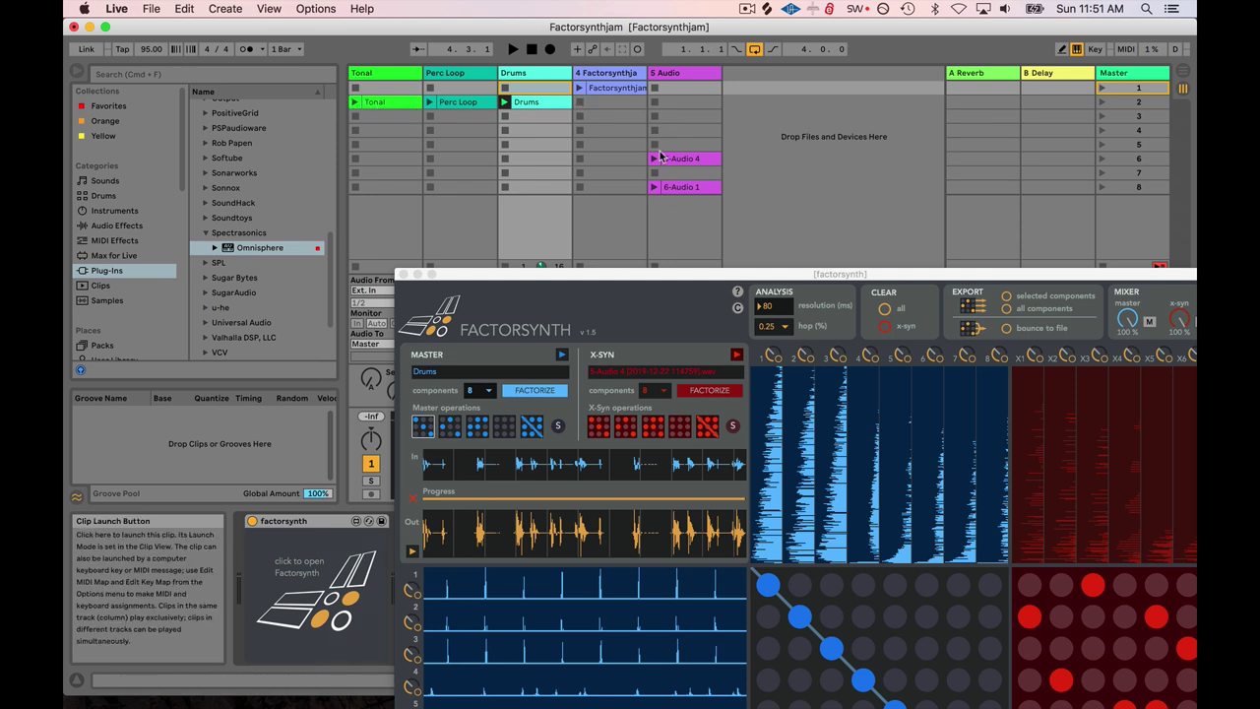
pyautogui.moveTo(613, 276); pyautogui.dragTo(921, 453)
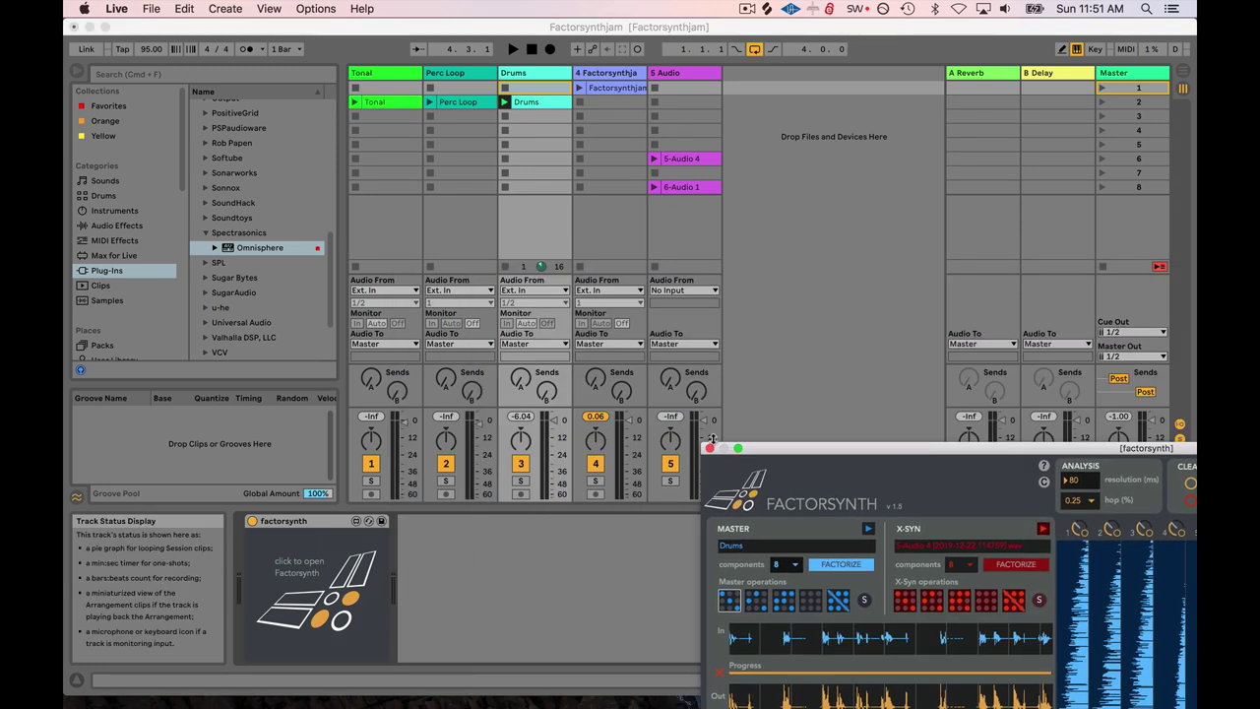
pyautogui.click(653, 187)
pyautogui.click(669, 481)
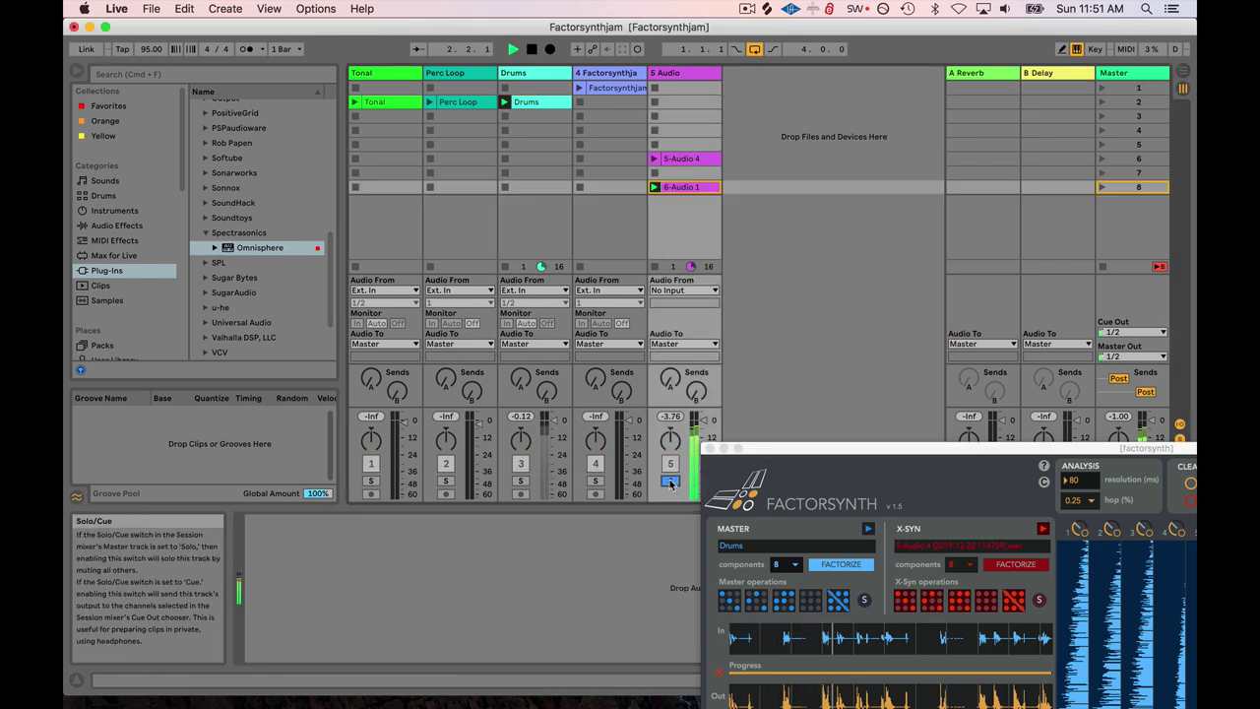
pyautogui.click(670, 482)
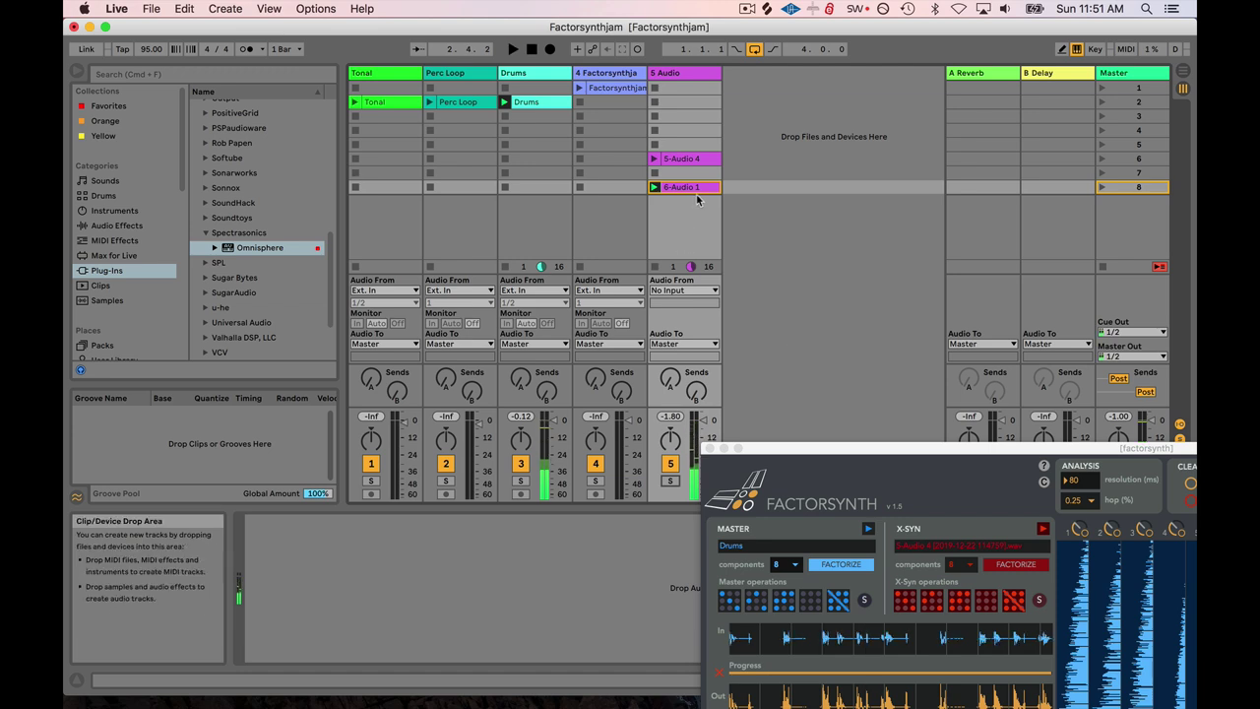
# Bring Factorsynth back up below the clip row and launch the Perc Loop clip.
pyautogui.click(430, 101)
pyautogui.moveTo(725, 448); pyautogui.dragTo(420, 158)
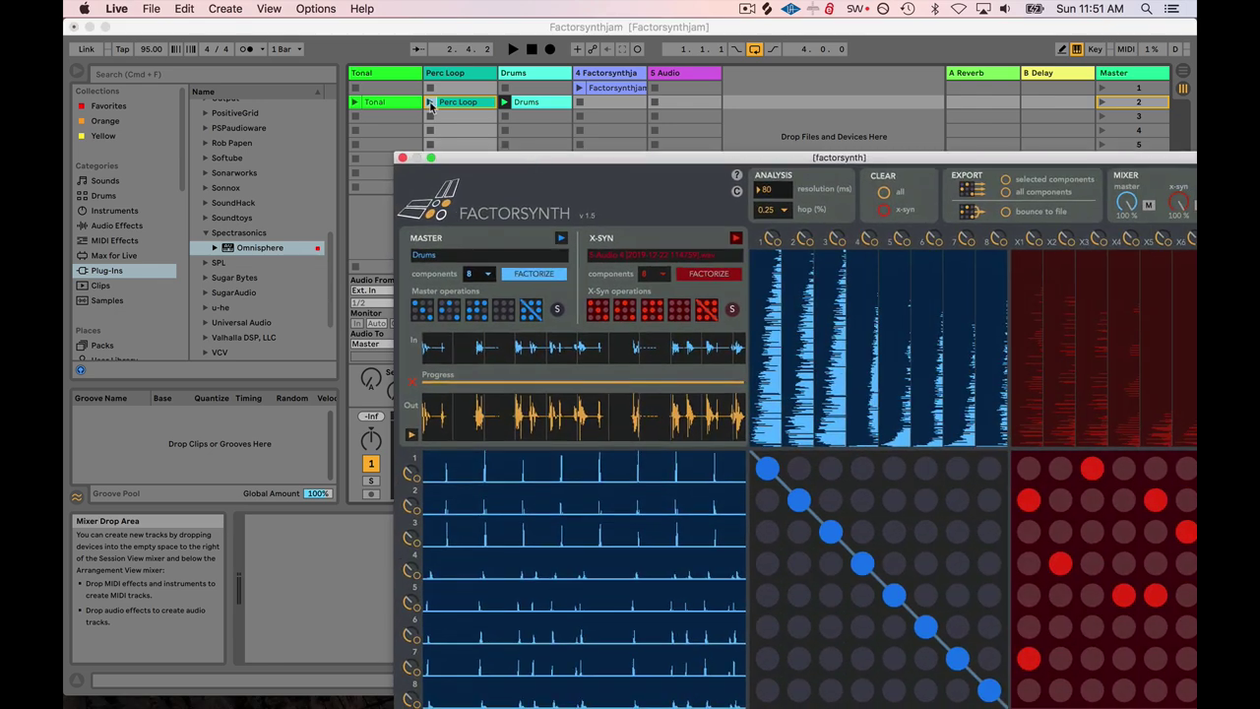
pyautogui.click(433, 103)
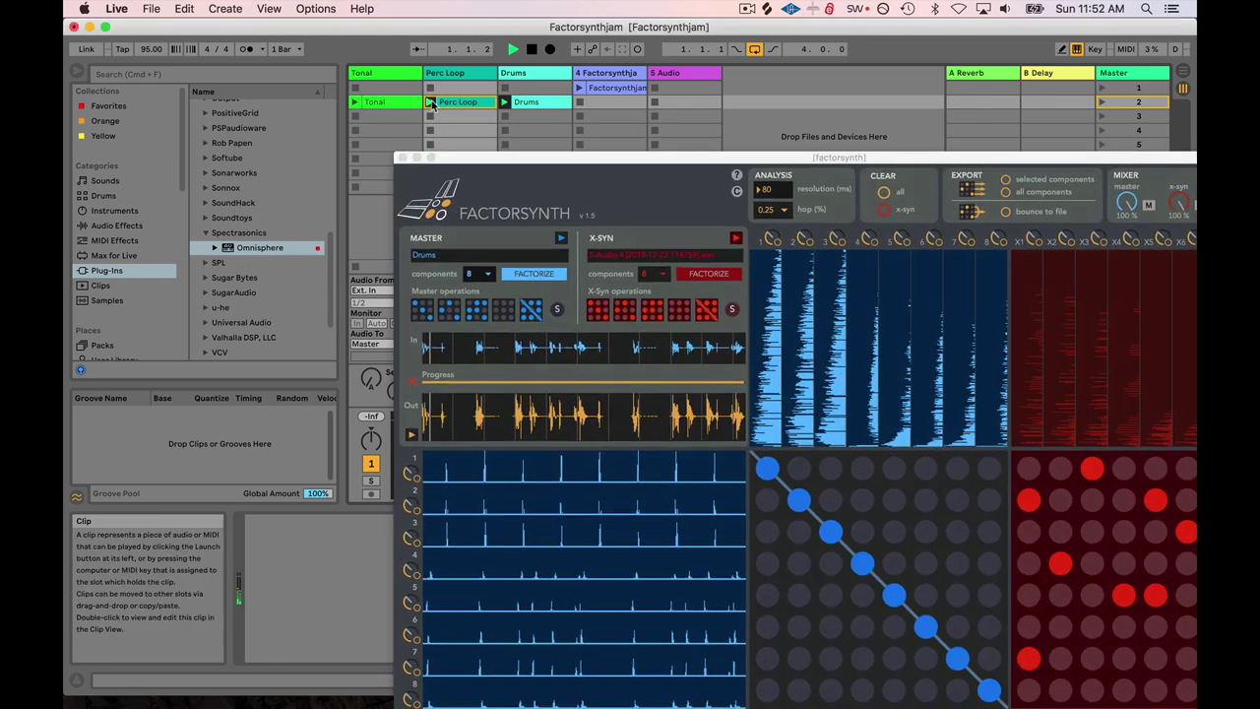
# Reposition the Factorsynth window so its full master and X-Syn connection grids fit on screen.
pyautogui.click(862, 161)
pyautogui.moveTo(862, 159); pyautogui.dragTo(620, 115)
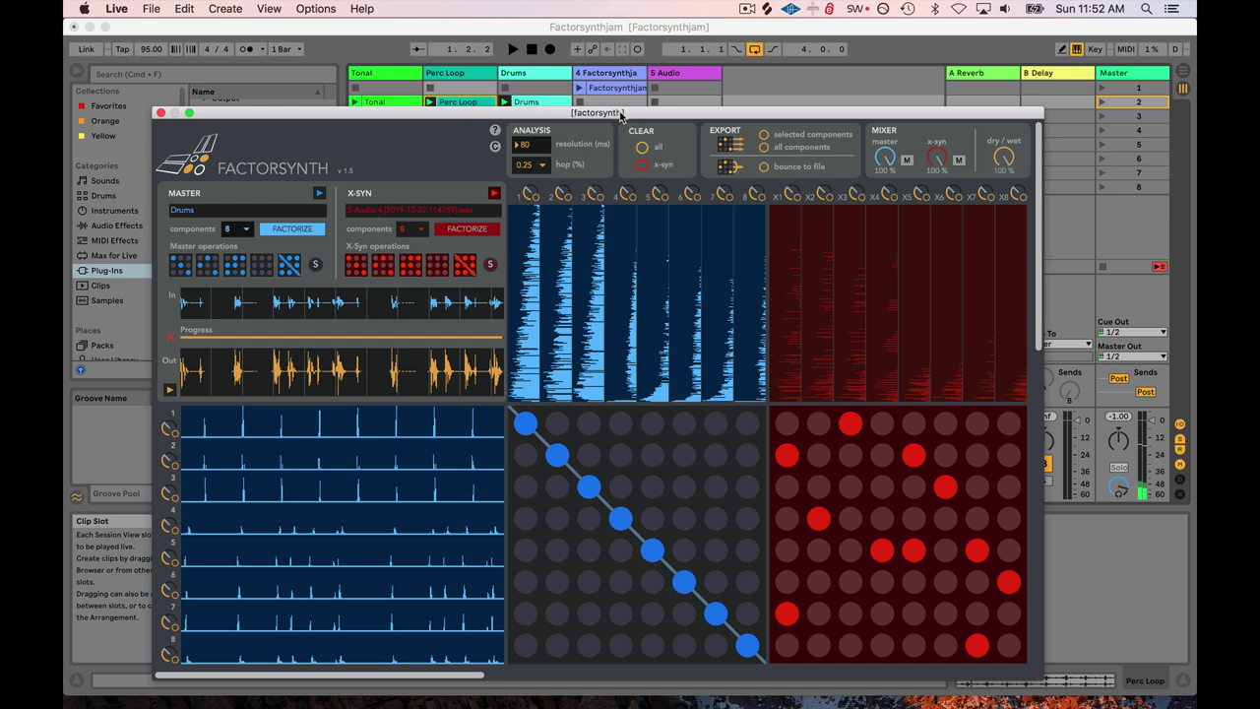
pyautogui.moveTo(460, 118); pyautogui.dragTo(458, 82)
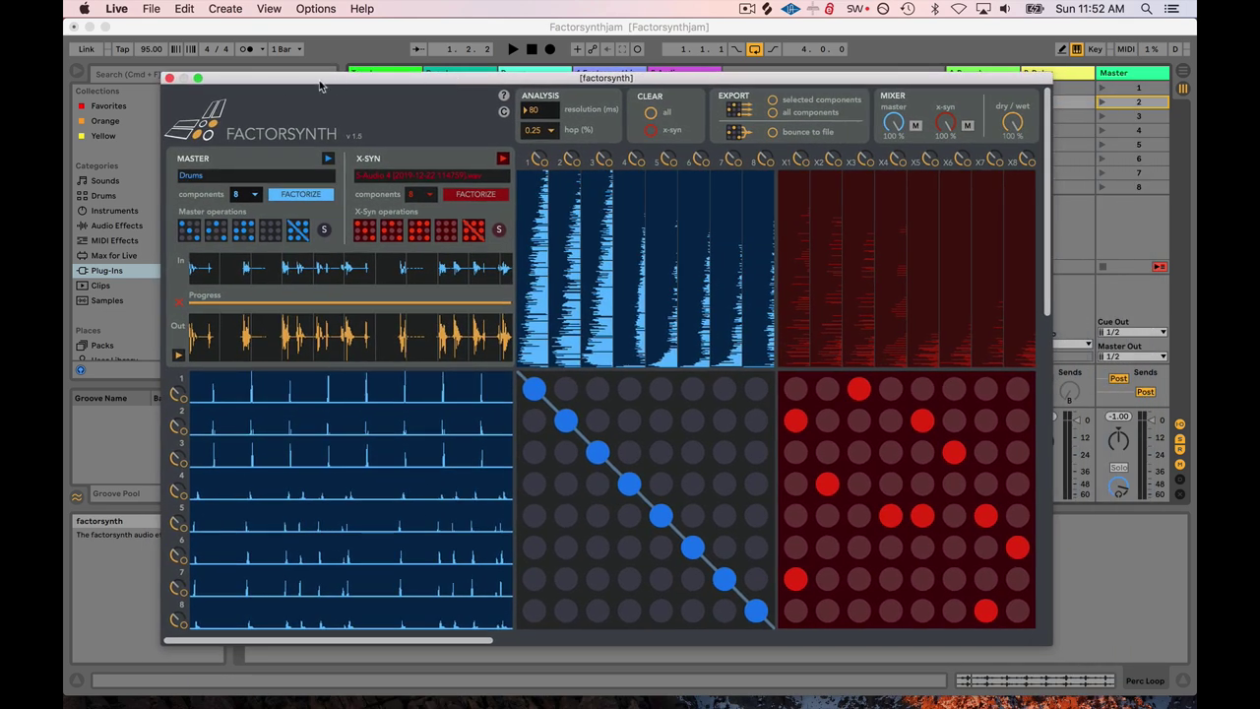
pyautogui.moveTo(226, 79)
pyautogui.mouseDown()
pyautogui.moveTo(255, 100)
pyautogui.moveTo(212, 74)
pyautogui.mouseUp()
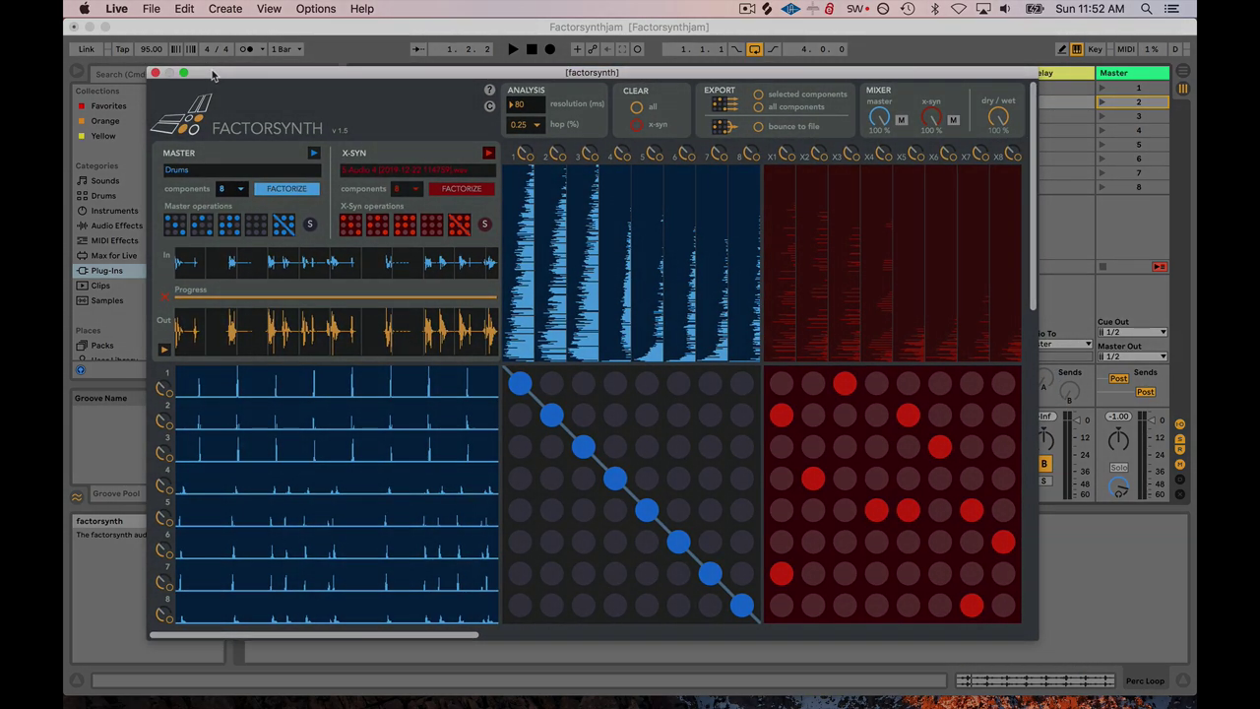